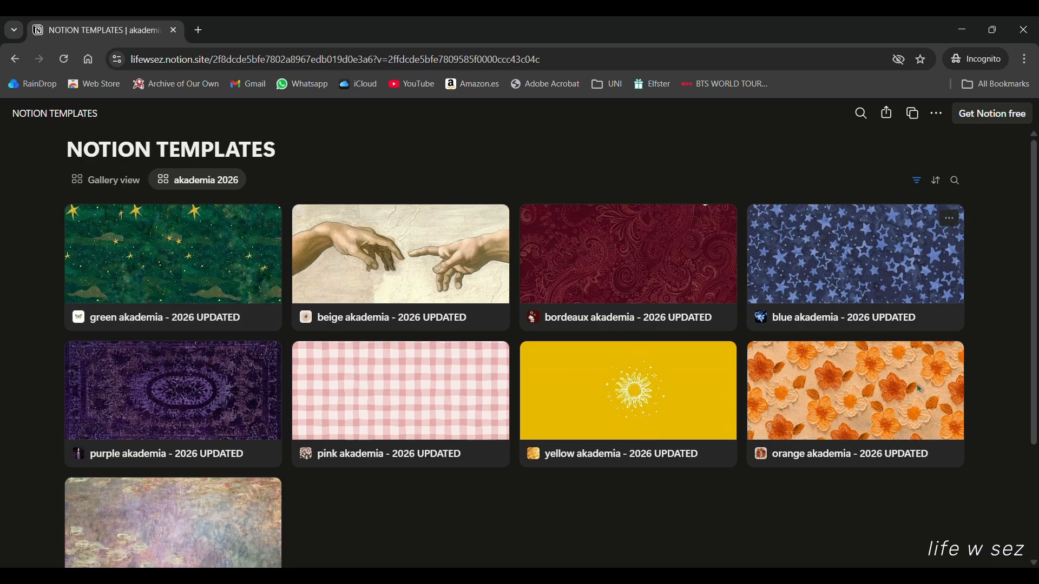
# Open the green akademia - 2026 UPDATED template as a full page and duplicate it.
pyautogui.scroll(-3, 802, 452)
pyautogui.scroll(3, 633, 296)
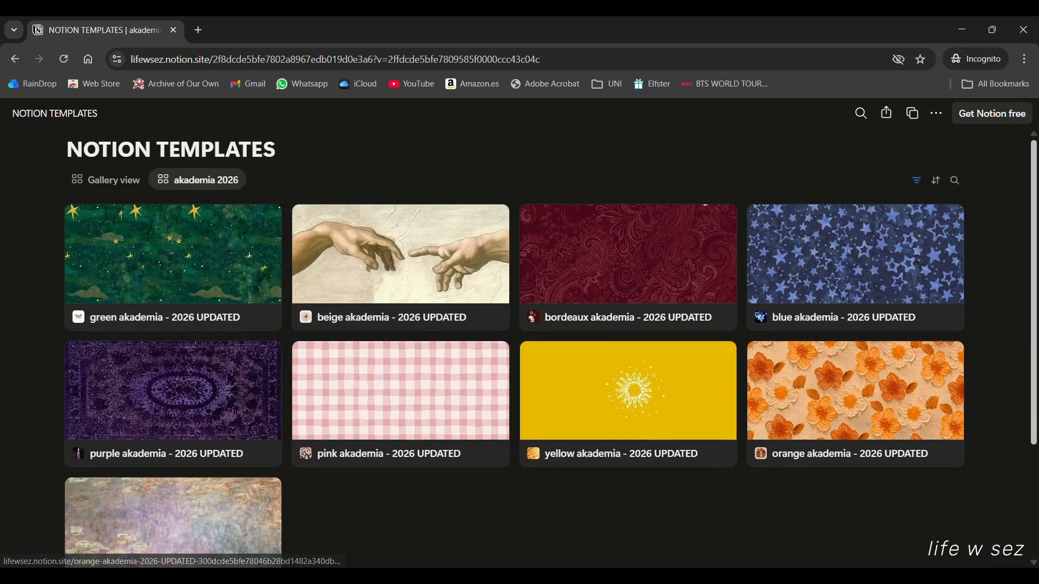
pyautogui.scroll(-3, 945, 397)
pyautogui.scroll(3, 269, 462)
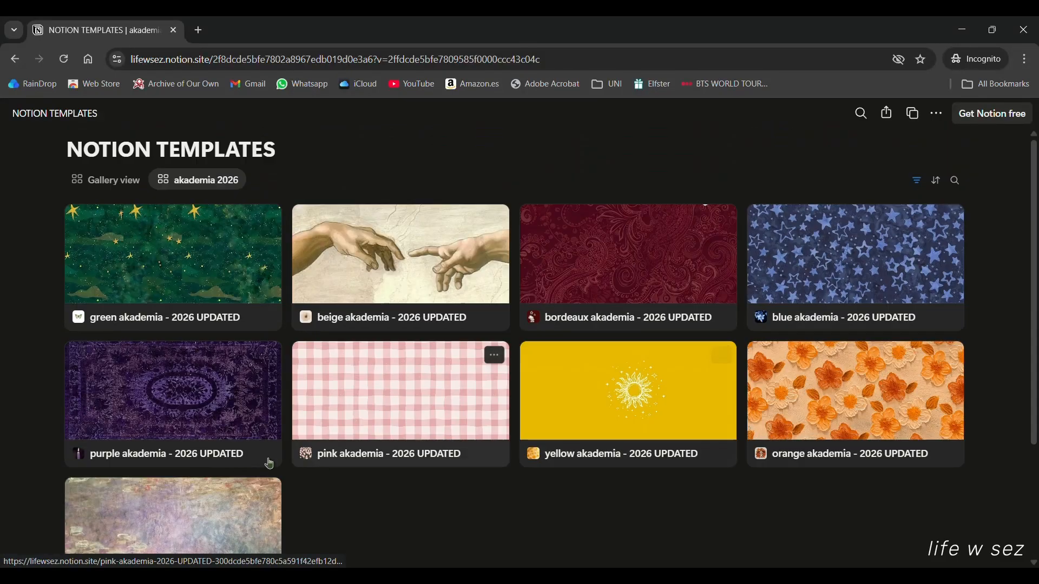
pyautogui.click(121, 303)
pyautogui.click(204, 162)
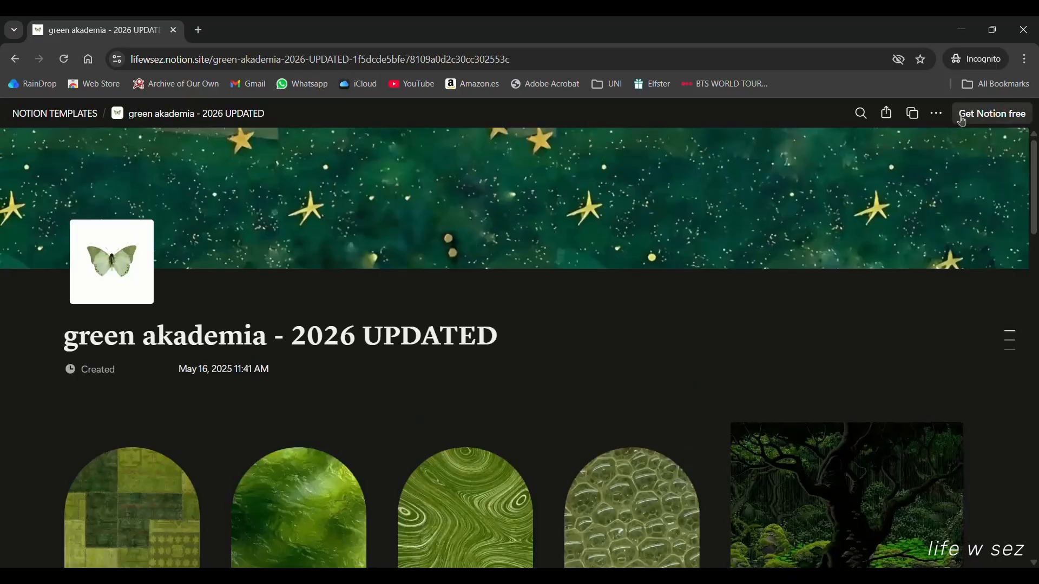
pyautogui.click(919, 116)
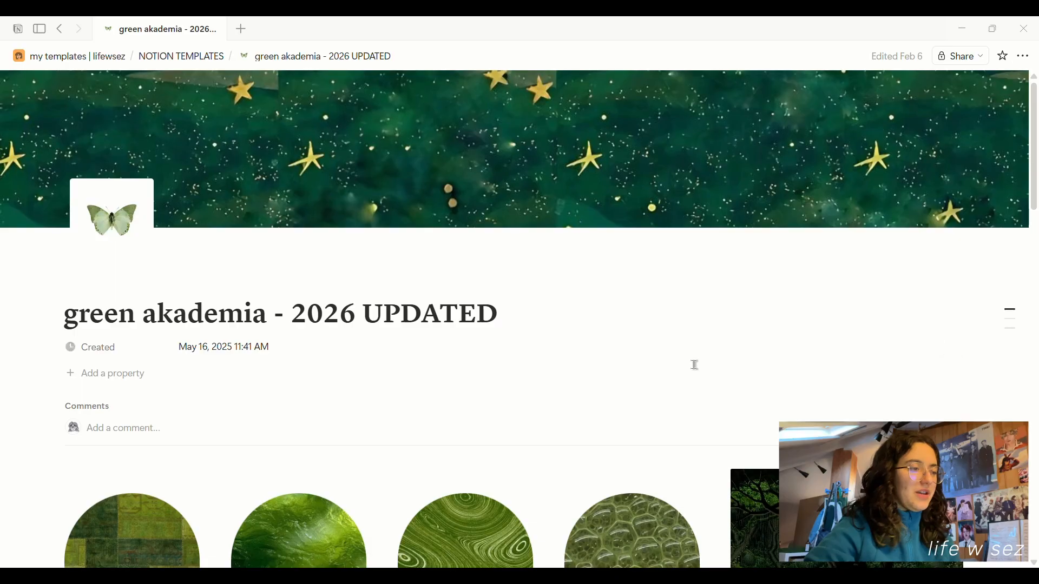
# Scroll the duplicated green akademia page down to the course overview board grouped by semester.
pyautogui.scroll(-5, 696, 365)
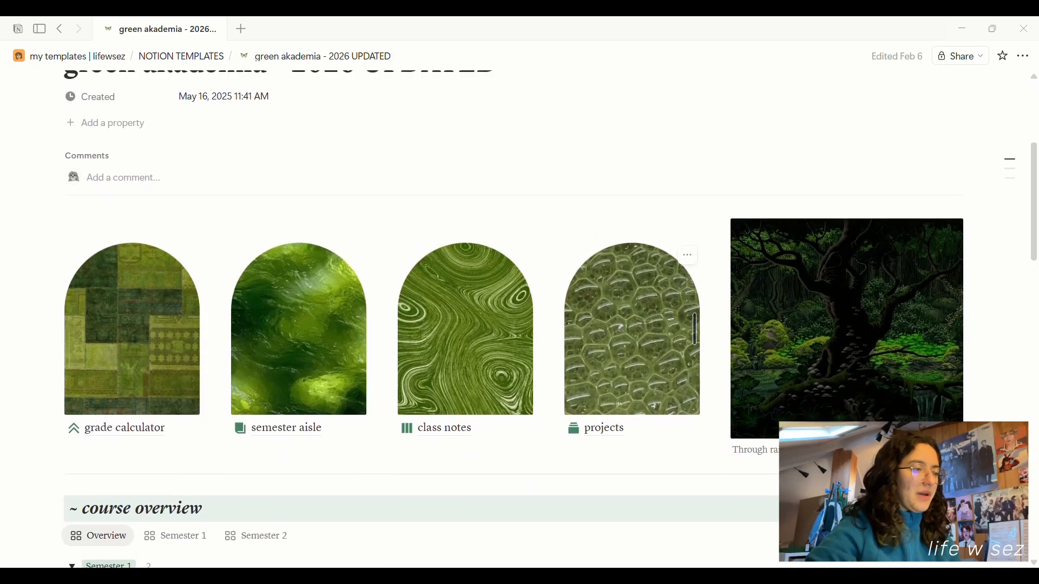
pyautogui.scroll(1, 696, 366)
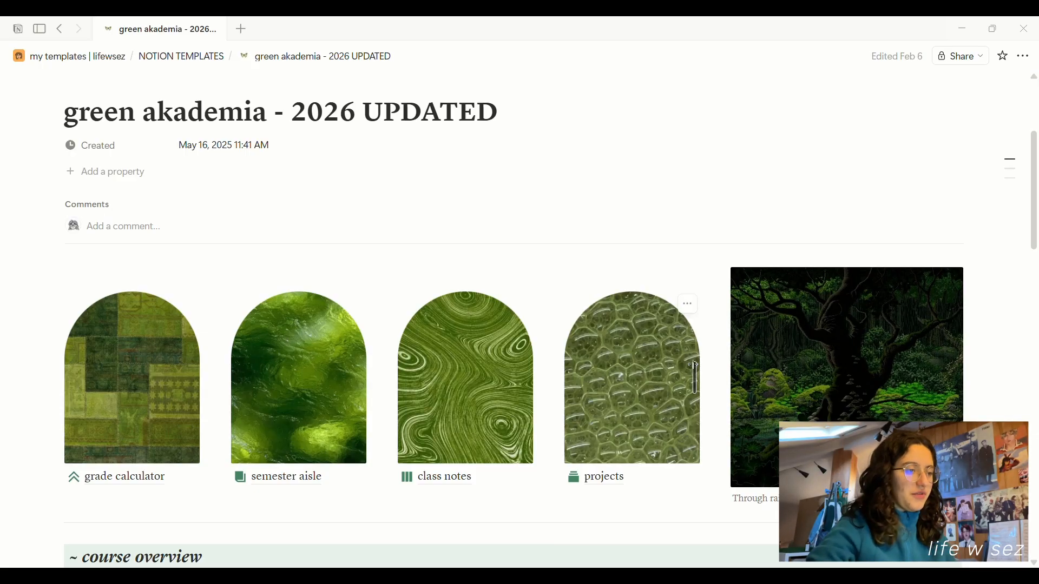
pyautogui.scroll(-3, 696, 366)
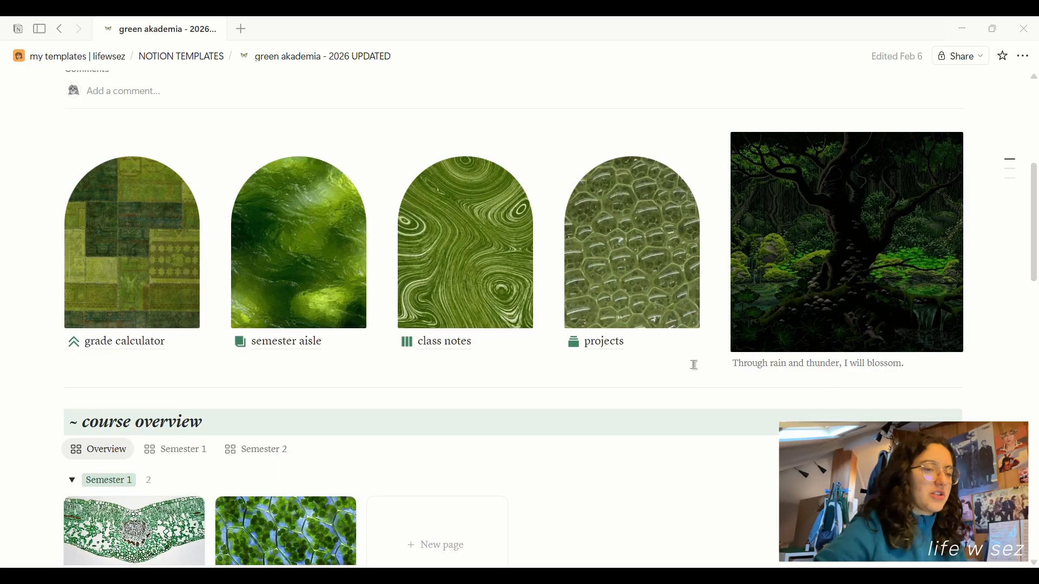
pyautogui.scroll(-3, 695, 365)
pyautogui.scroll(-1, 680, 375)
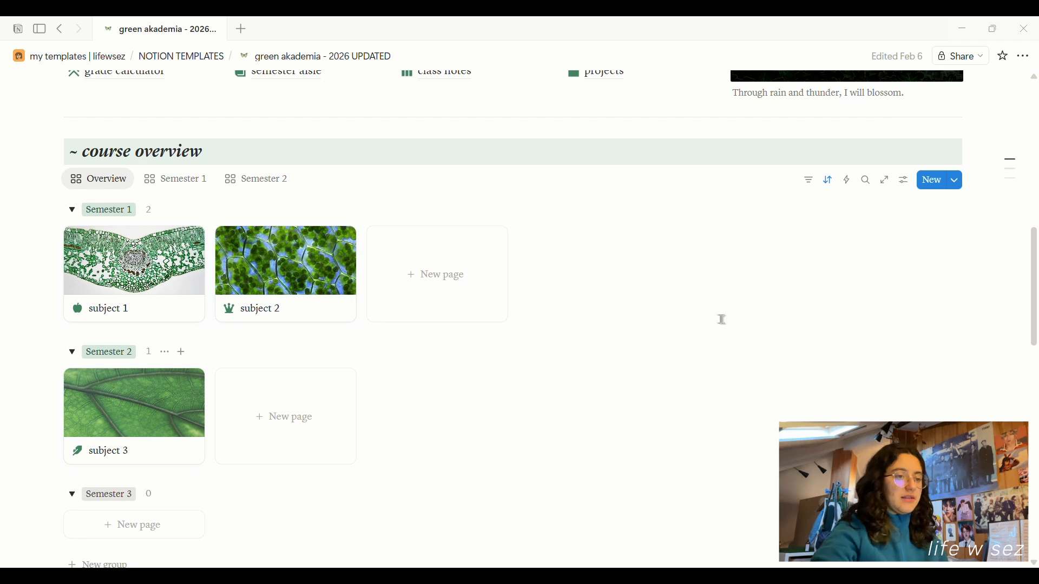
pyautogui.click(888, 184)
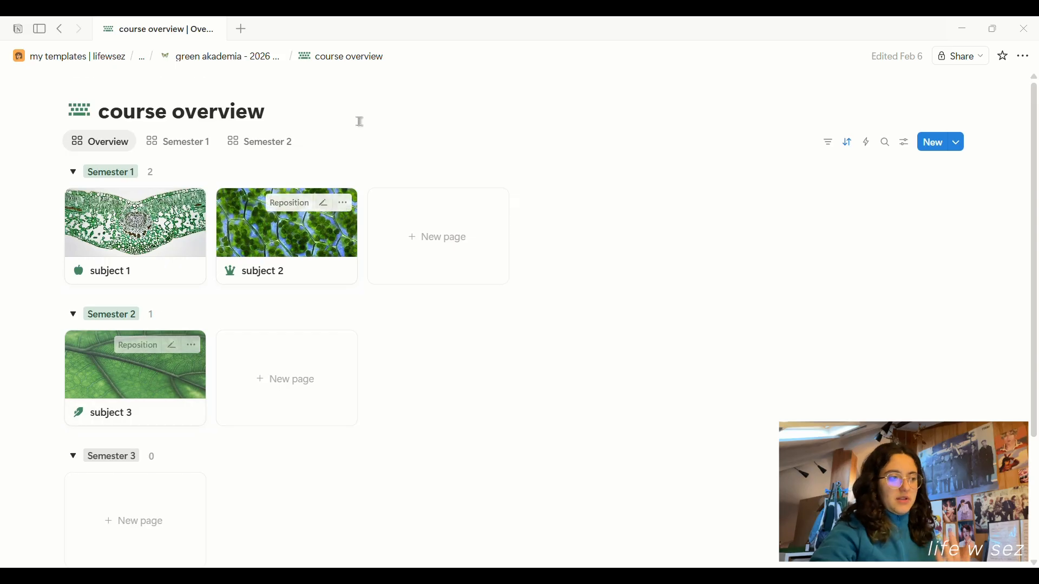
pyautogui.click(251, 56)
pyautogui.scroll(-10, 329, 179)
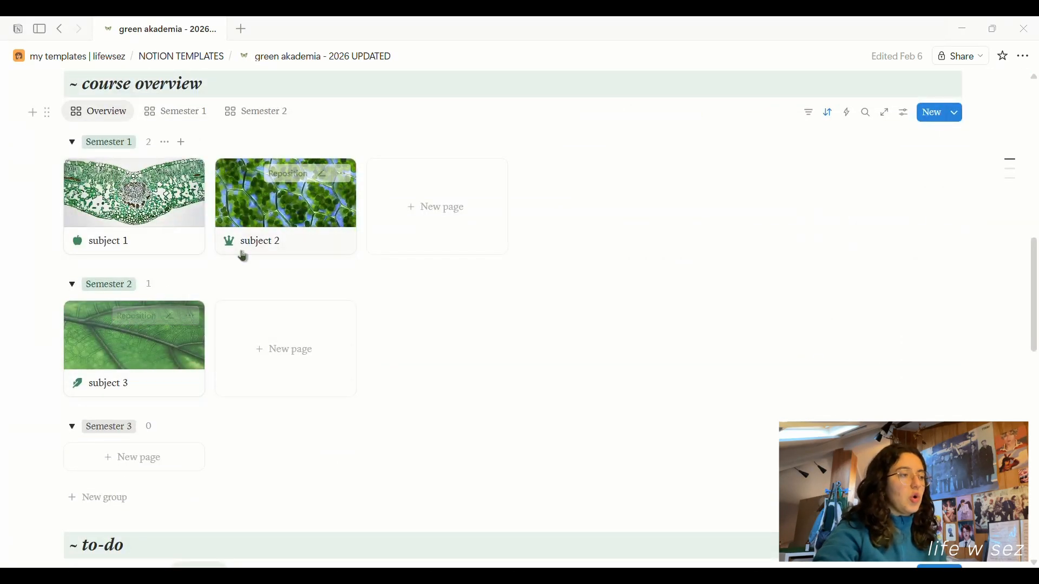
pyautogui.scroll(2, 229, 241)
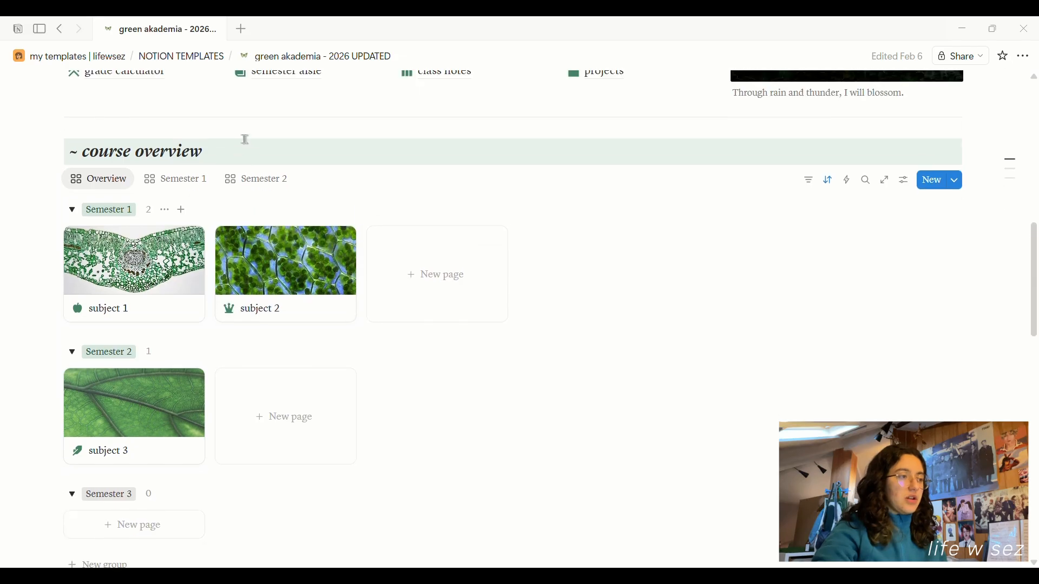
pyautogui.click(197, 182)
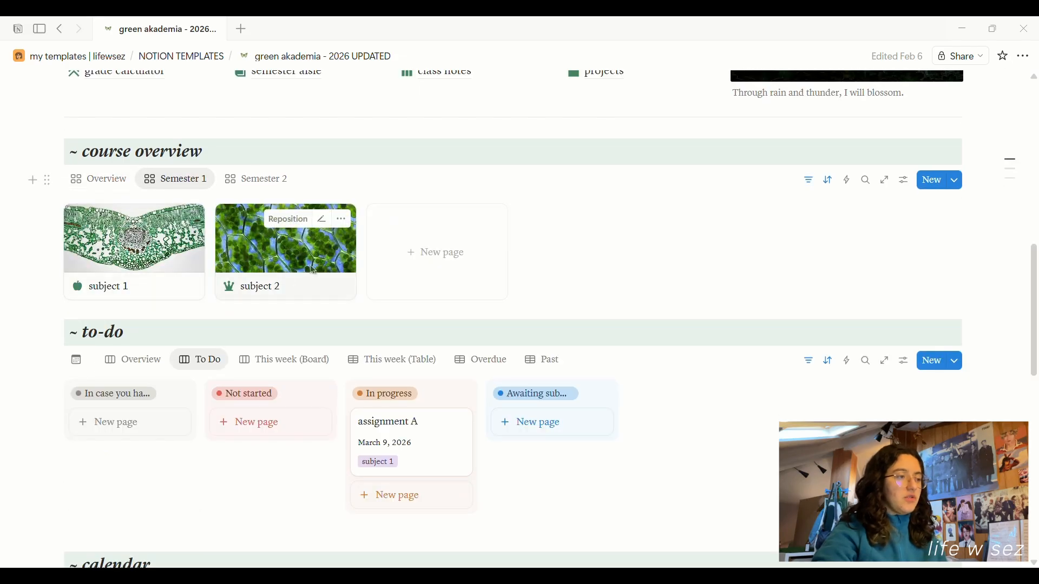
pyautogui.click(267, 182)
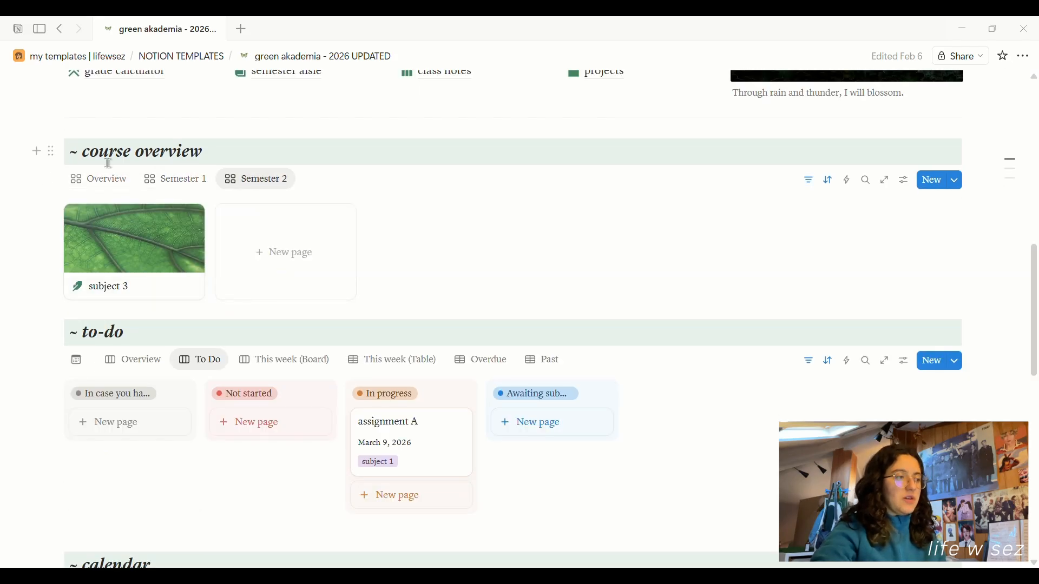
pyautogui.click(103, 180)
pyautogui.scroll(-5, 410, 266)
pyautogui.scroll(-3, 414, 279)
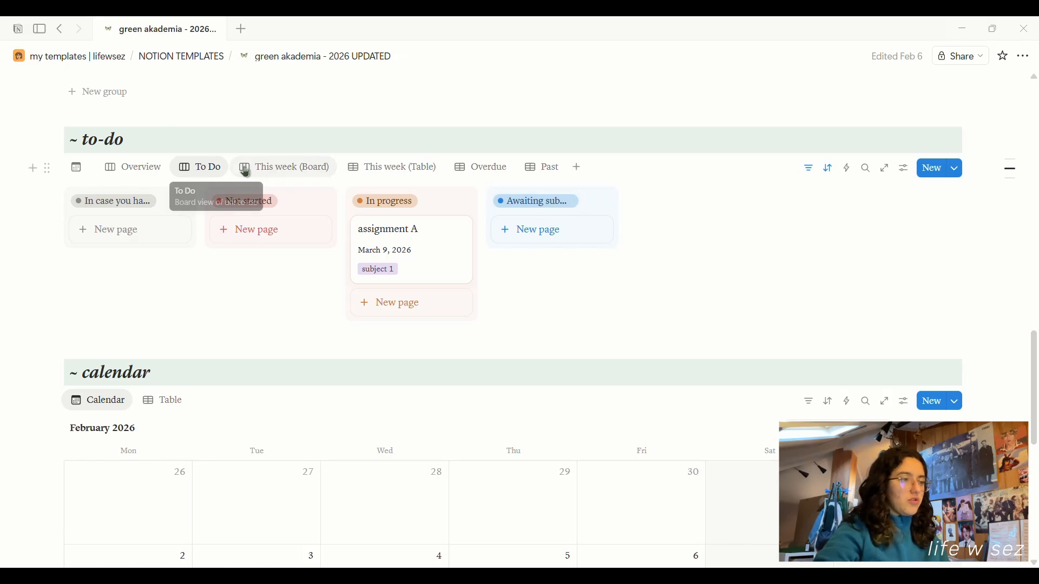
pyautogui.click(277, 172)
pyautogui.click(389, 170)
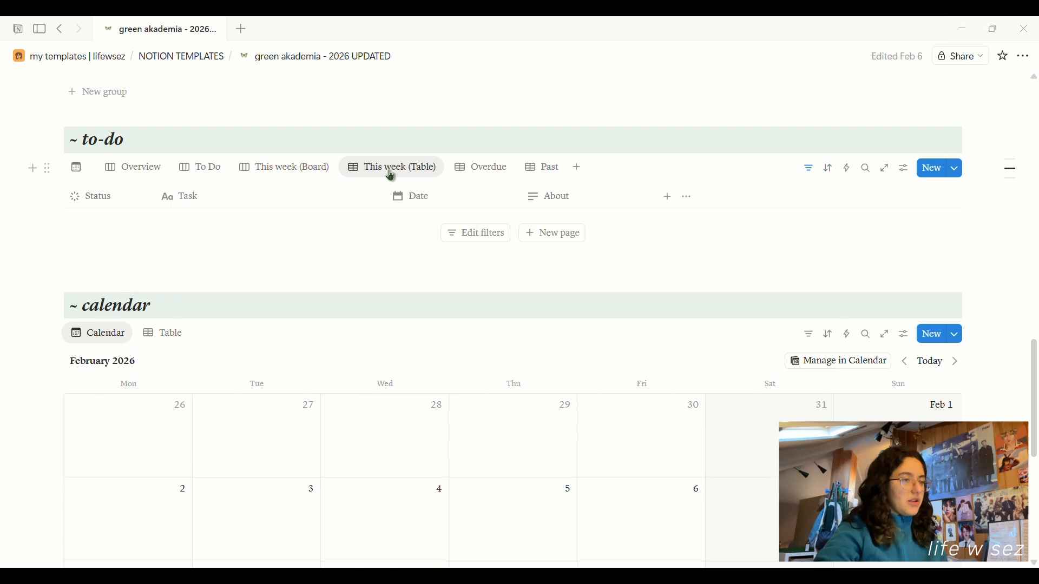
pyautogui.click(480, 172)
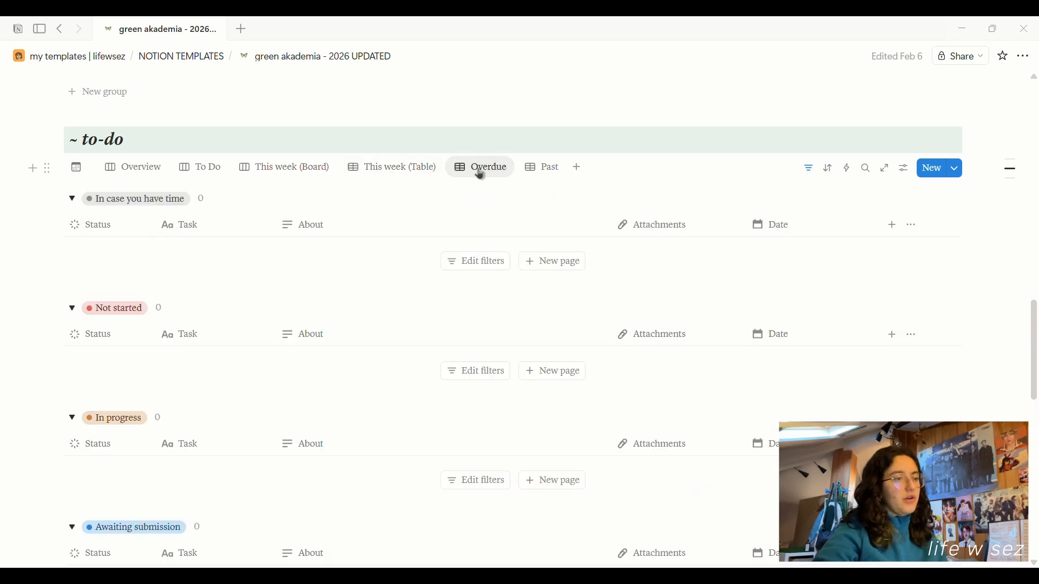
pyautogui.click(531, 169)
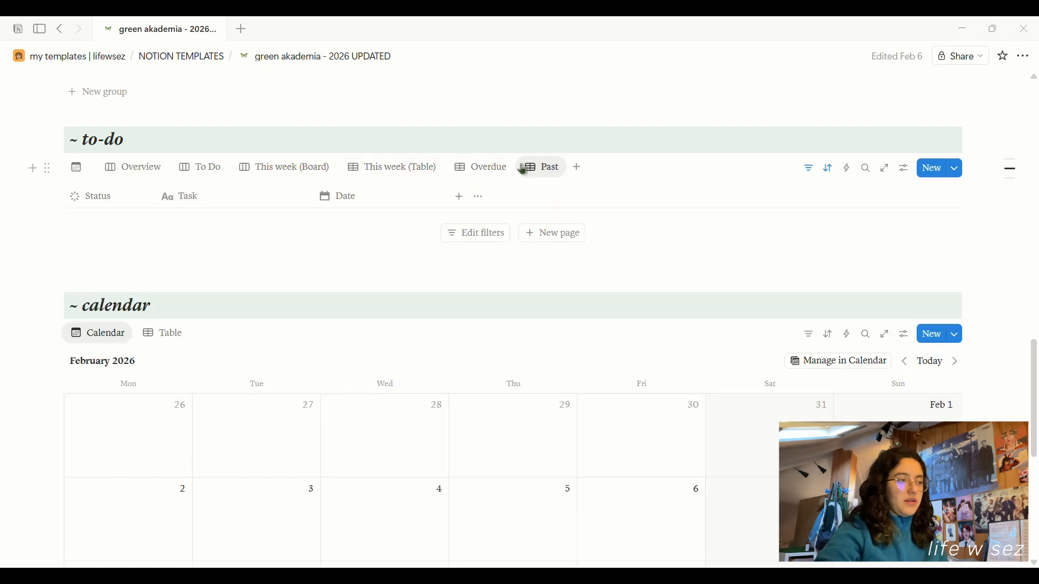
pyautogui.click(77, 169)
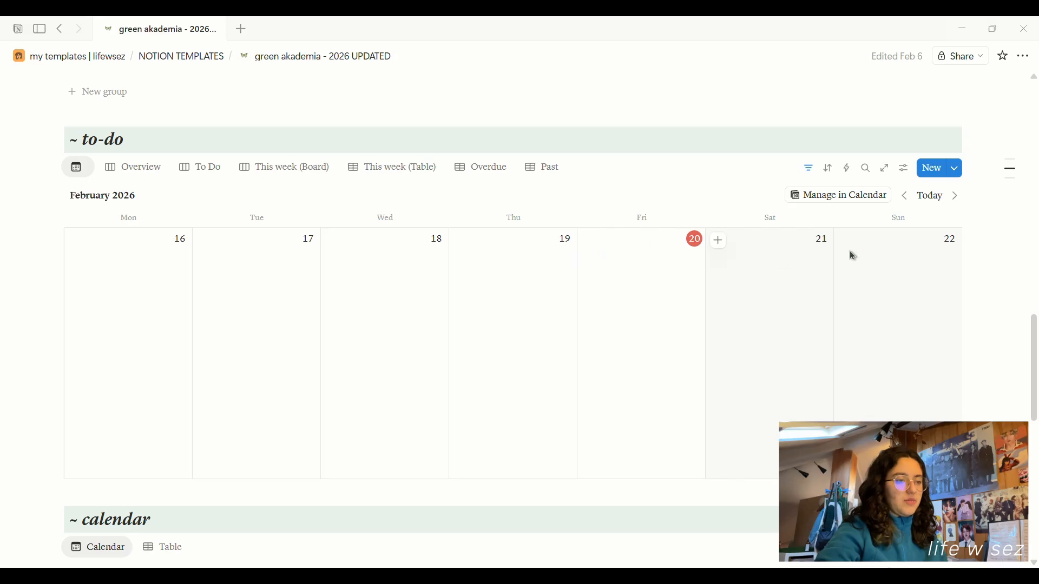
pyautogui.click(282, 168)
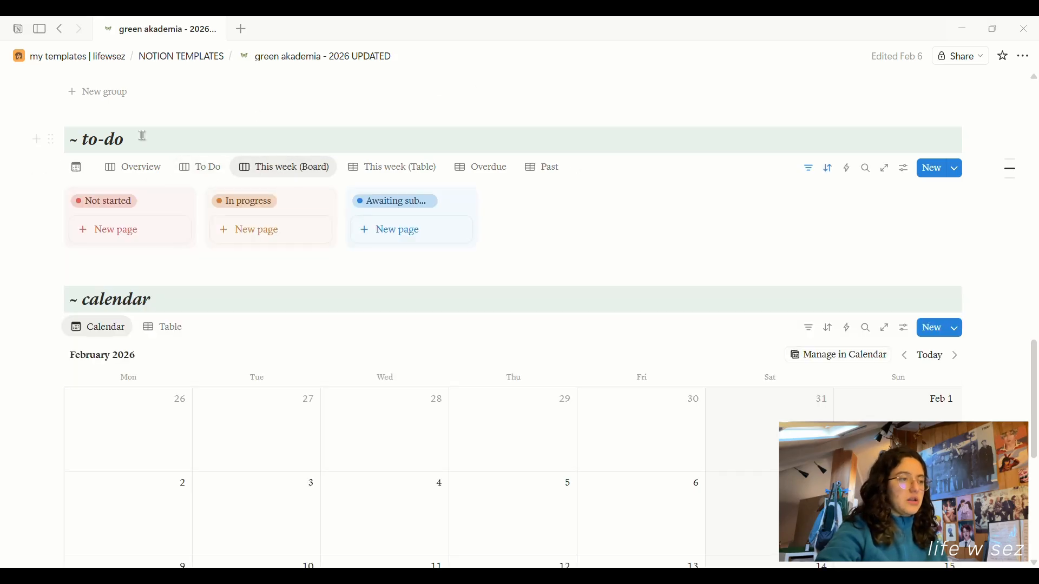
pyautogui.click(198, 167)
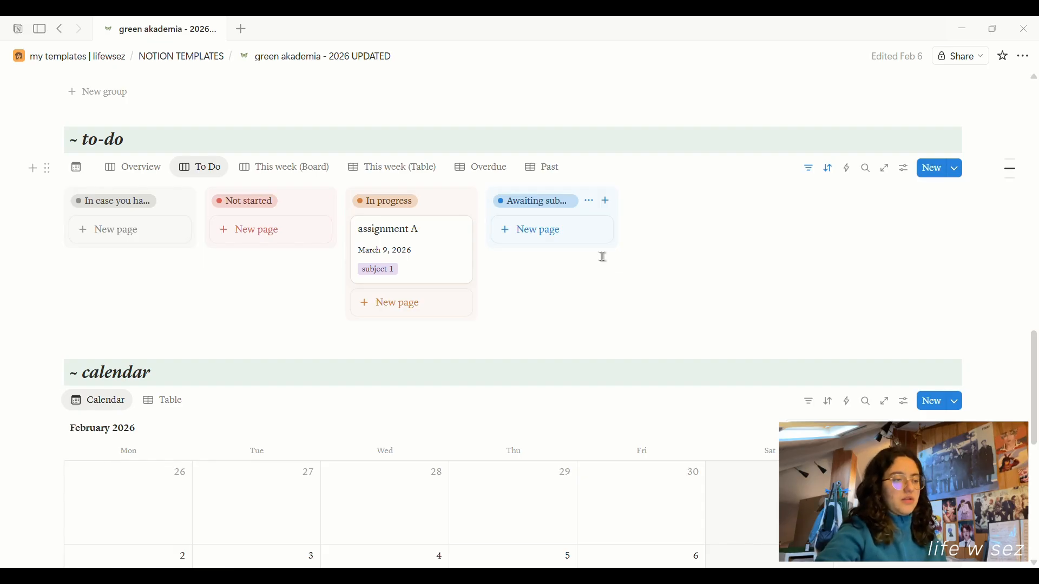
pyautogui.scroll(-1, 605, 257)
pyautogui.scroll(-5, 604, 257)
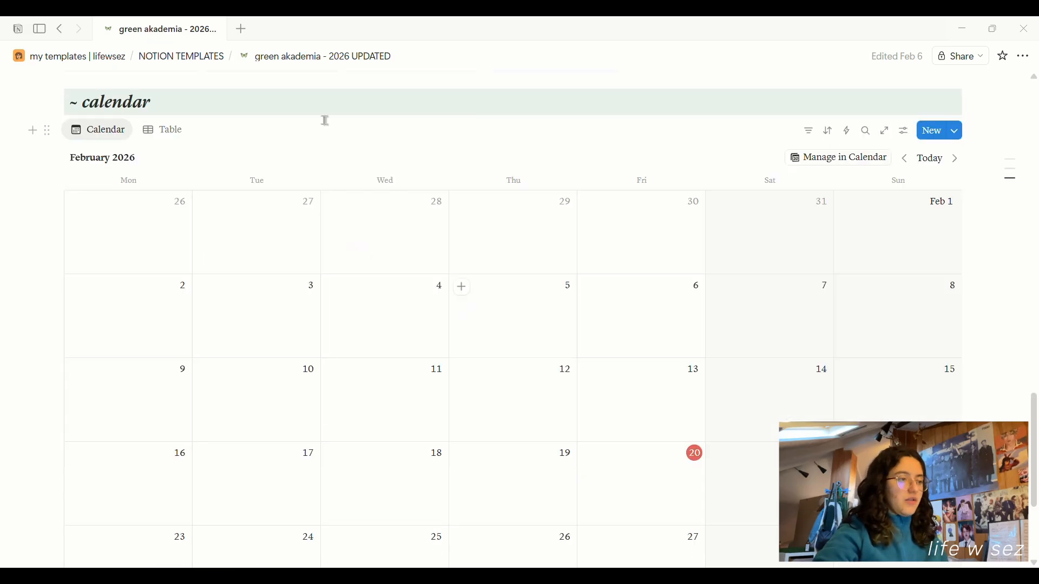
pyautogui.scroll(-2, 247, 234)
pyautogui.scroll(2, 616, 323)
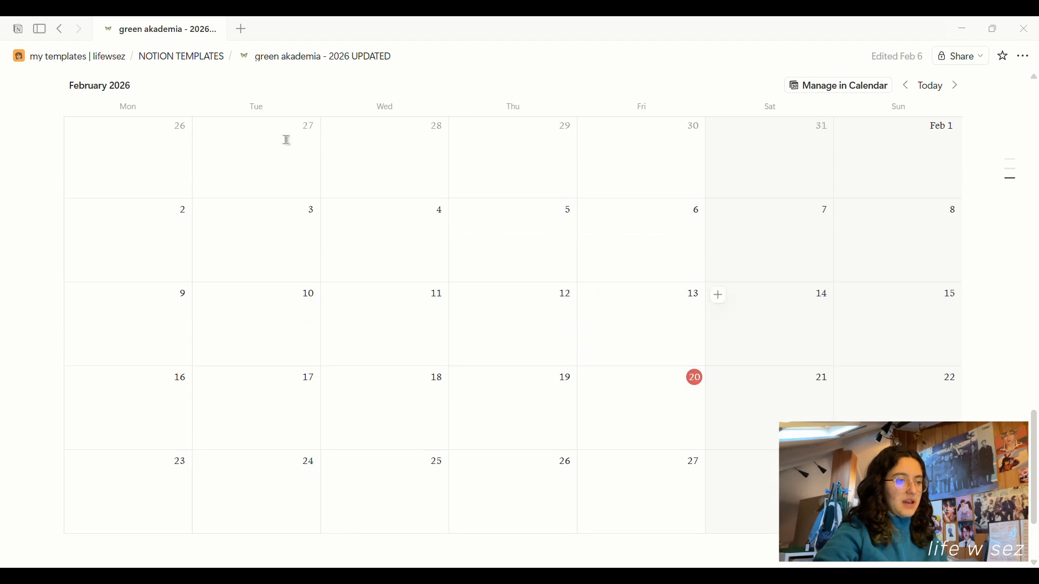
pyautogui.scroll(5, 556, 352)
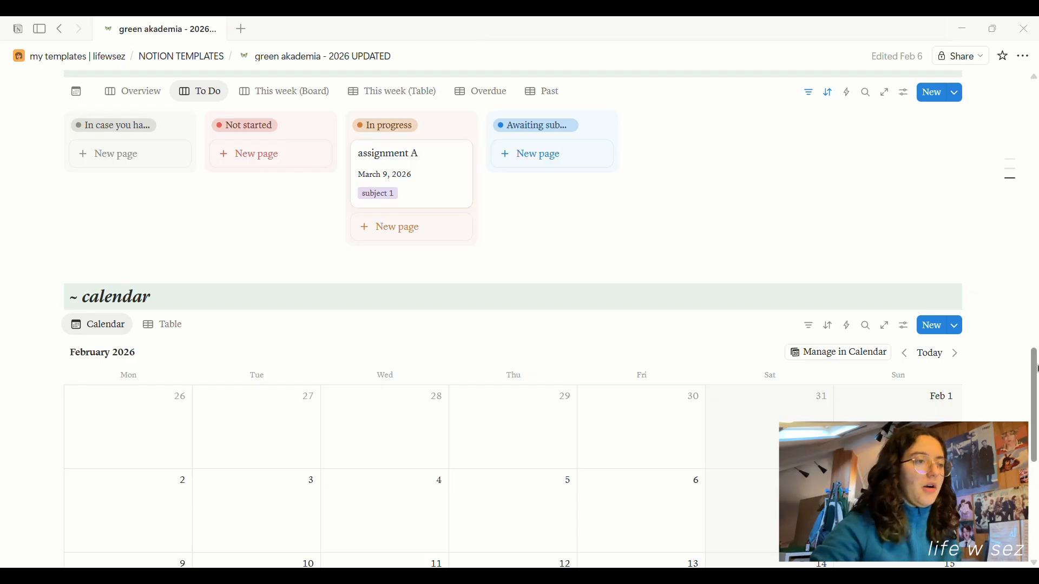
pyautogui.scroll(20, 812, 244)
pyautogui.scroll(-1, 811, 244)
pyautogui.scroll(-3, 812, 244)
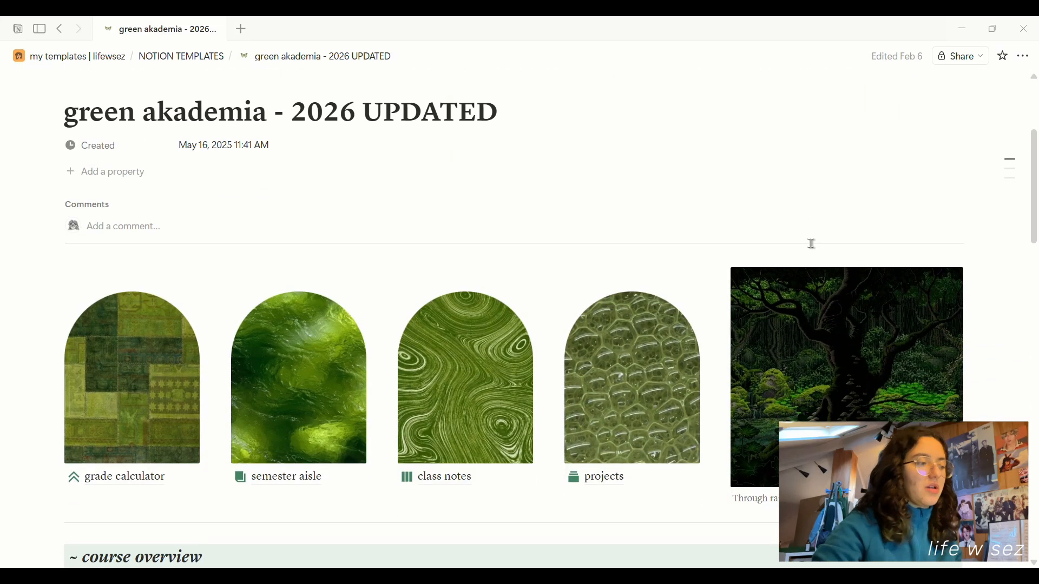
# In the grade calculator, add a 'test' row to subject 1 due March 5, 2026.
pyautogui.click(133, 484)
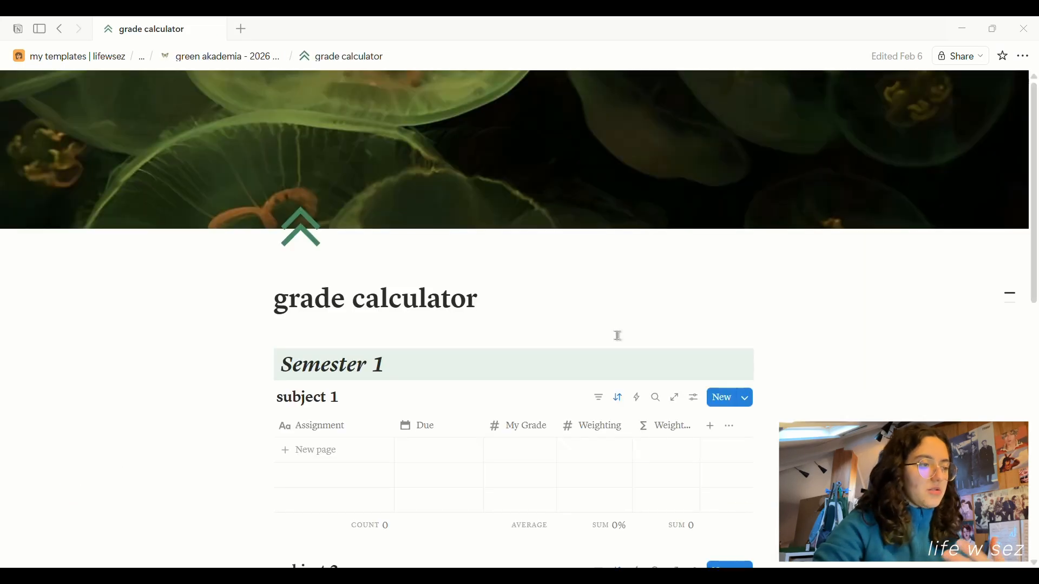
pyautogui.scroll(-4, 619, 336)
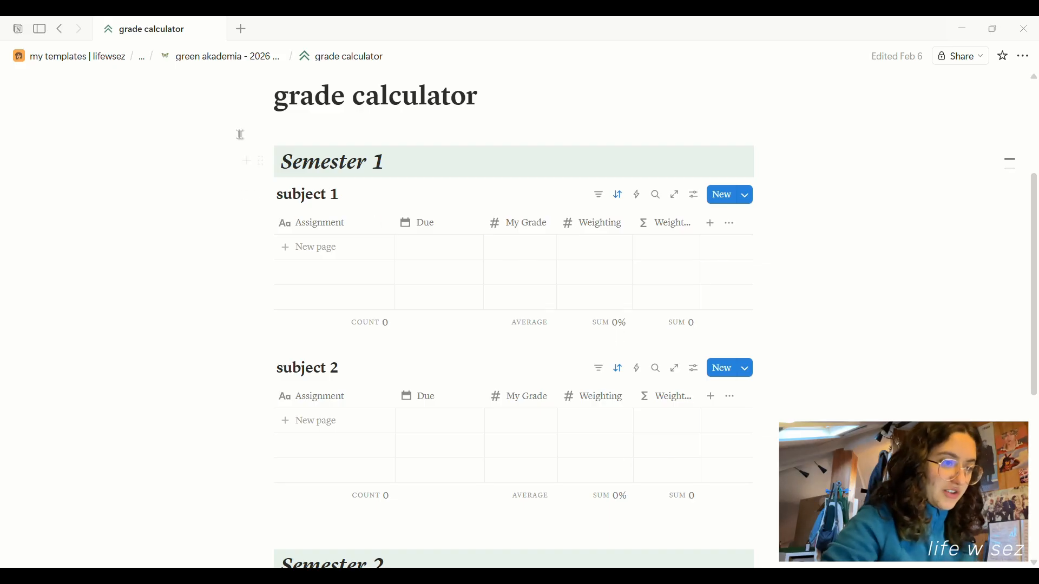
pyautogui.click(306, 250)
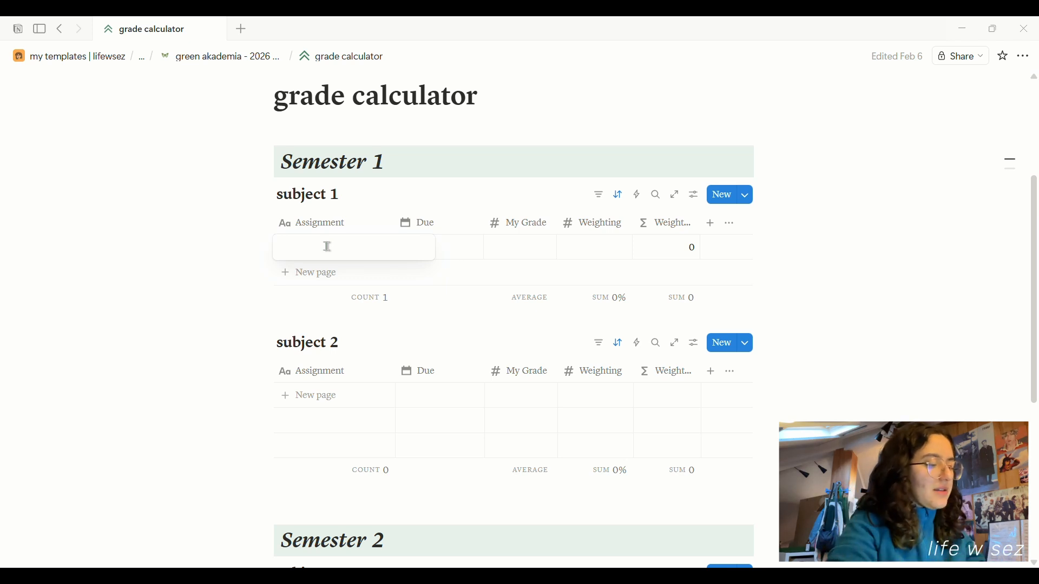
pyautogui.write('test 1')
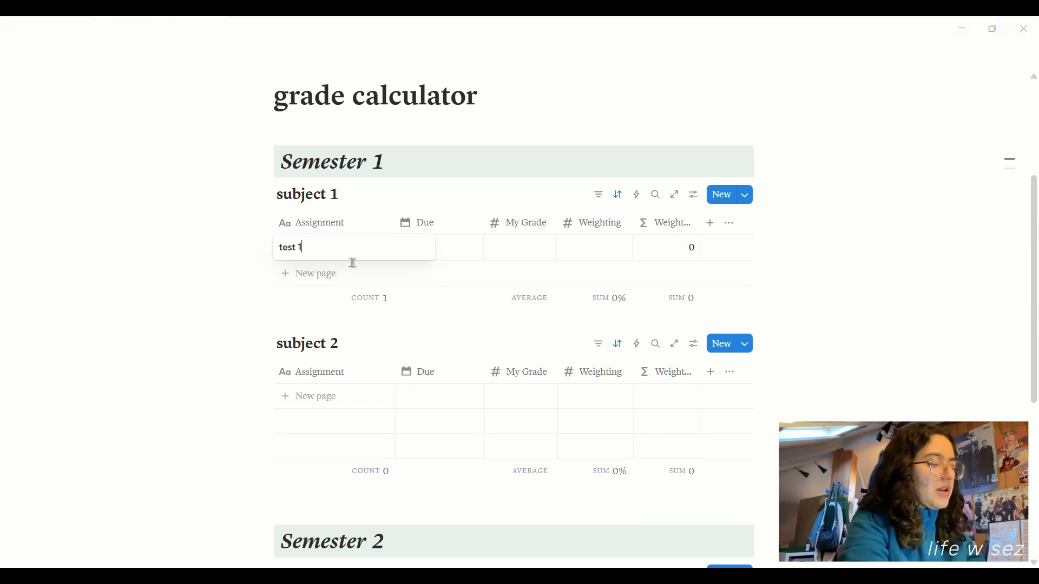
pyautogui.press('Escape')
pyautogui.click(461, 253)
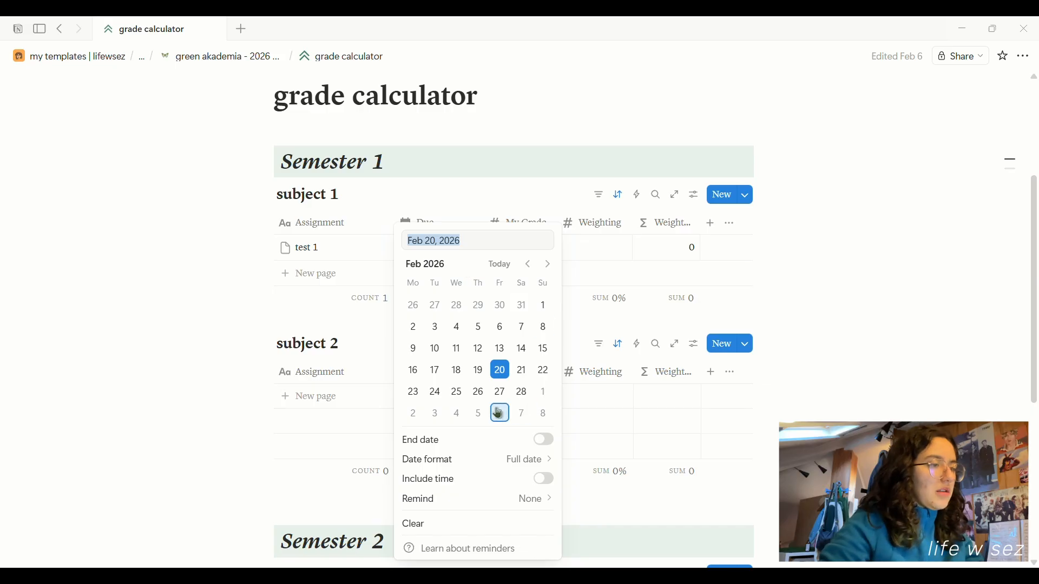
pyautogui.click(479, 415)
pyautogui.press('Escape')
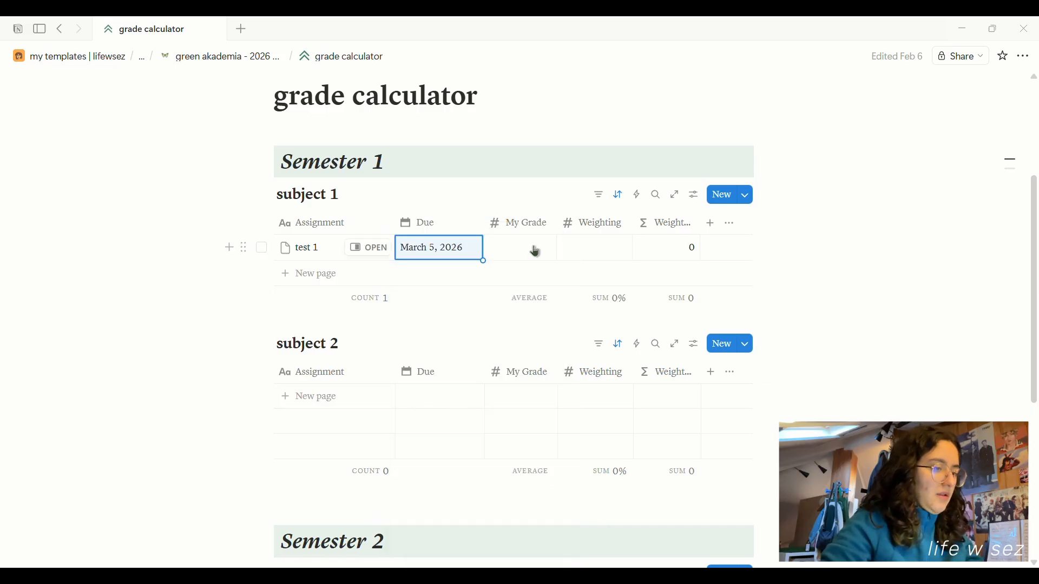
# Give test 1 a weighting of 25%.
pyautogui.click(535, 249)
pyautogui.click(683, 280)
pyautogui.click(594, 249)
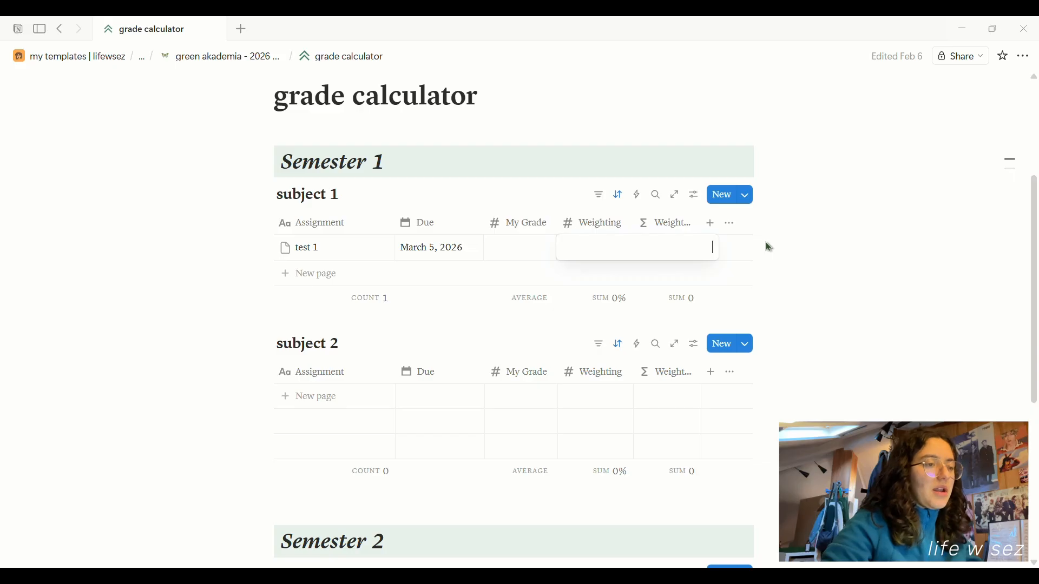
pyautogui.press('Escape')
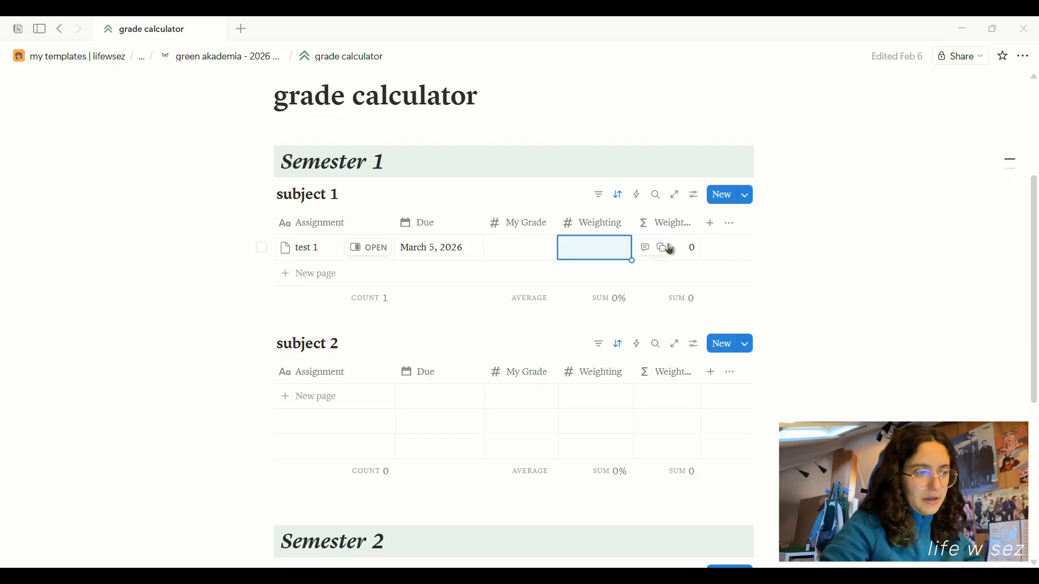
pyautogui.click(613, 248)
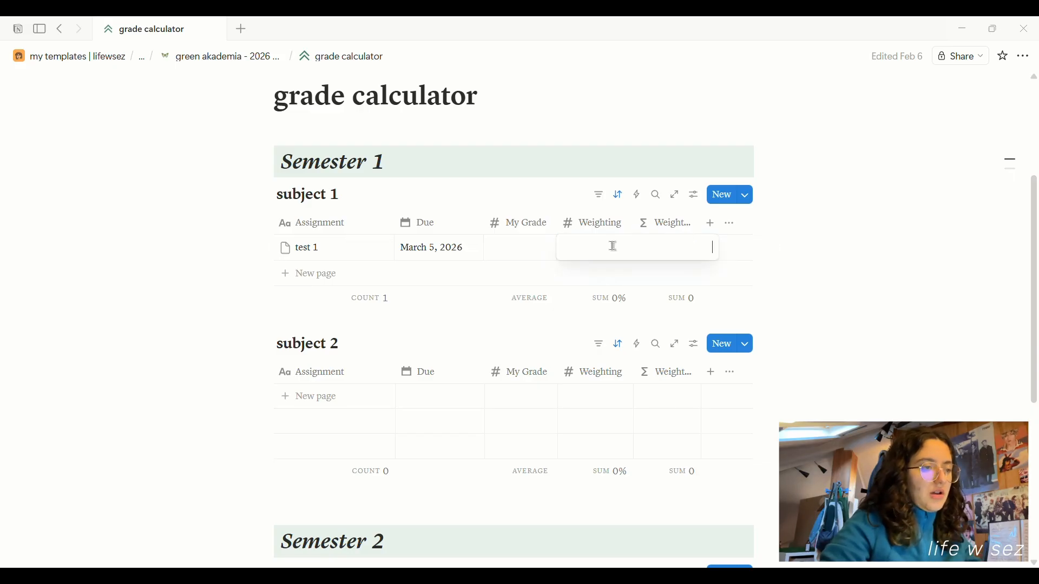
pyautogui.write('25')
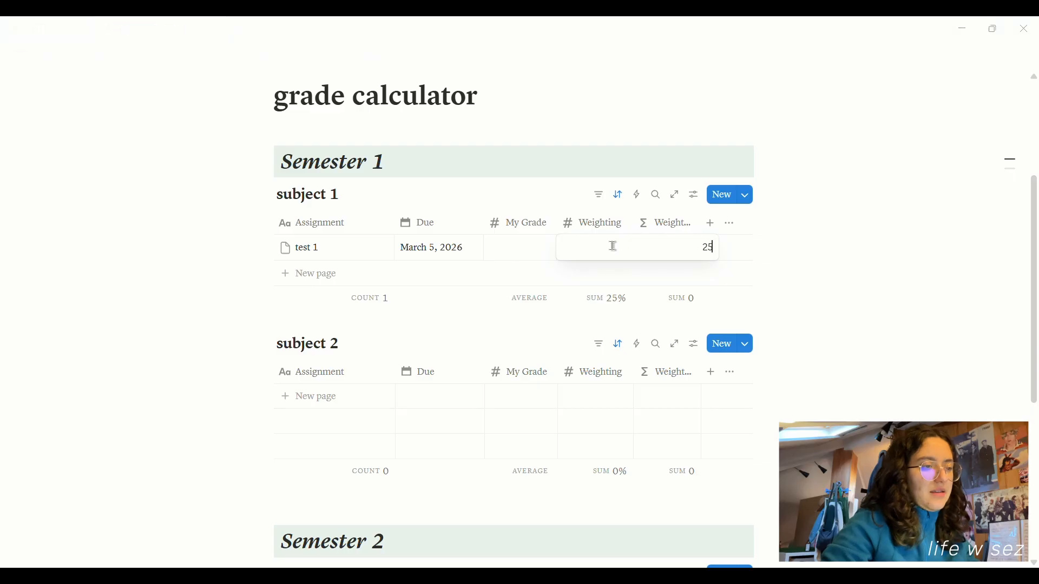
pyautogui.press('Return')
# Add a 'big test' row with 75% weighting, due March 8, 2026.
pyautogui.click(310, 274)
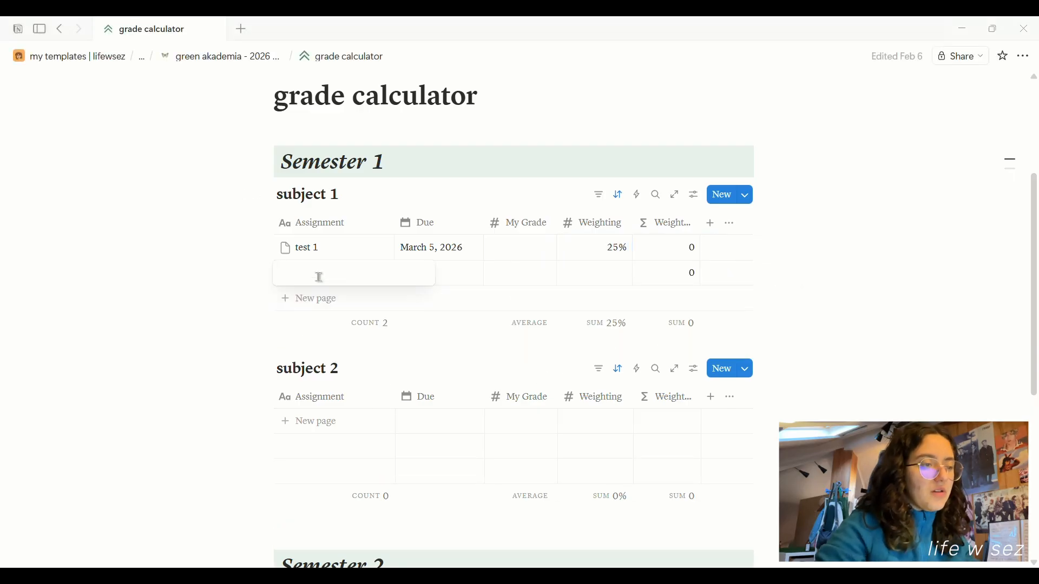
pyautogui.write('big test')
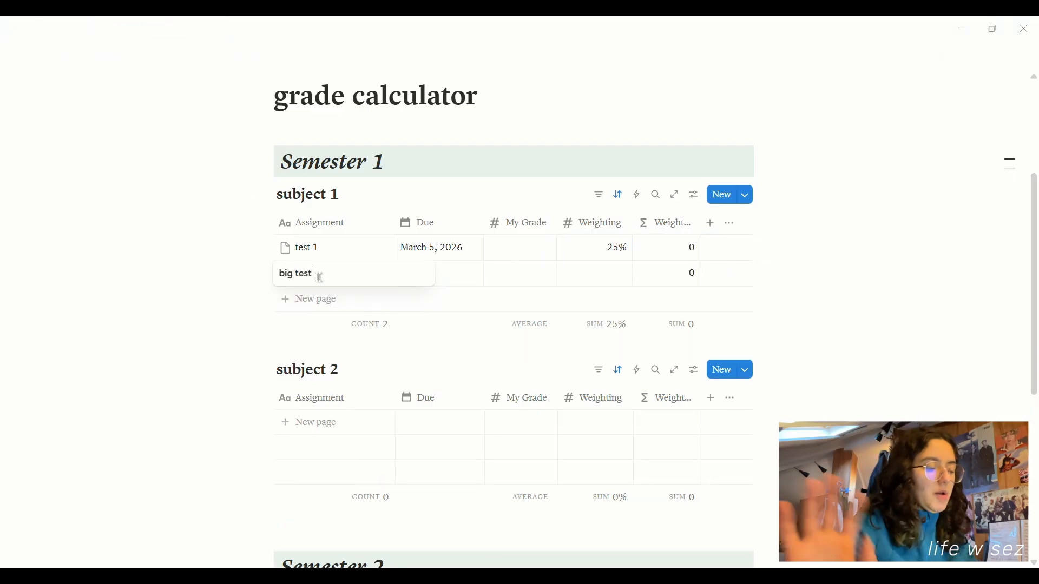
pyautogui.press('Escape')
pyautogui.click(614, 276)
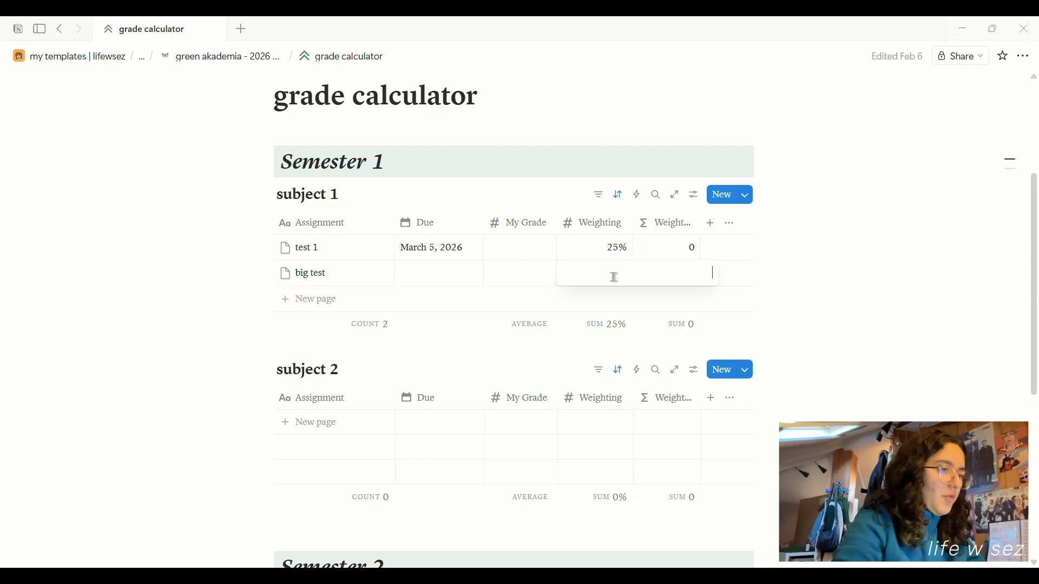
pyautogui.write('75')
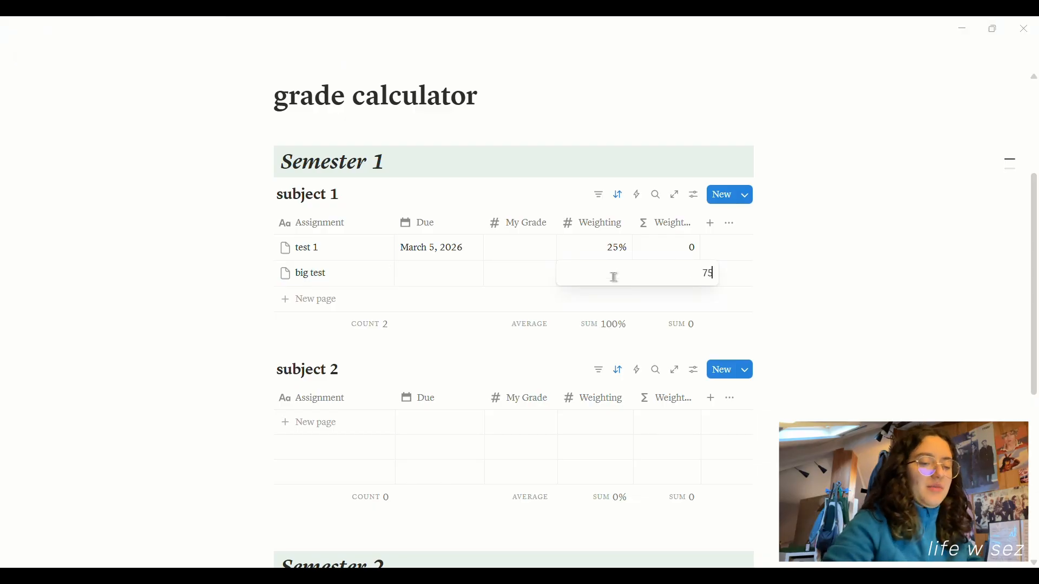
pyautogui.press('Escape')
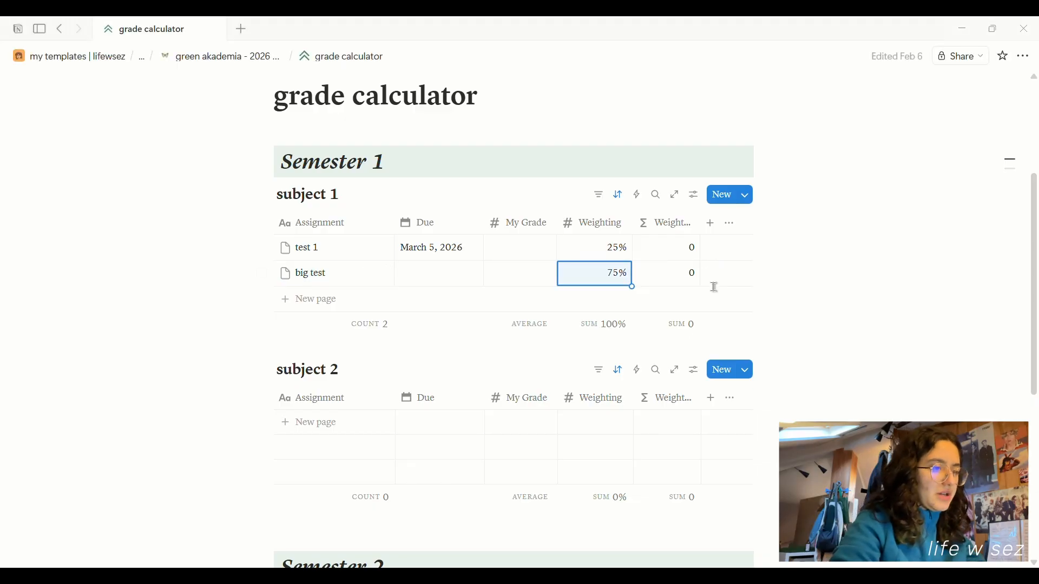
pyautogui.click(439, 273)
pyautogui.click(544, 413)
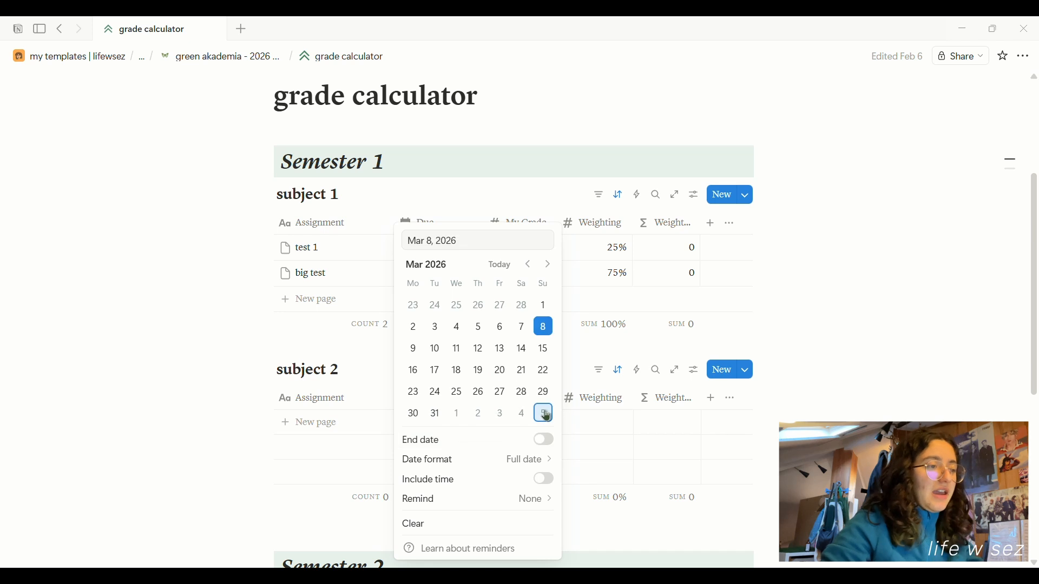
pyautogui.click(639, 292)
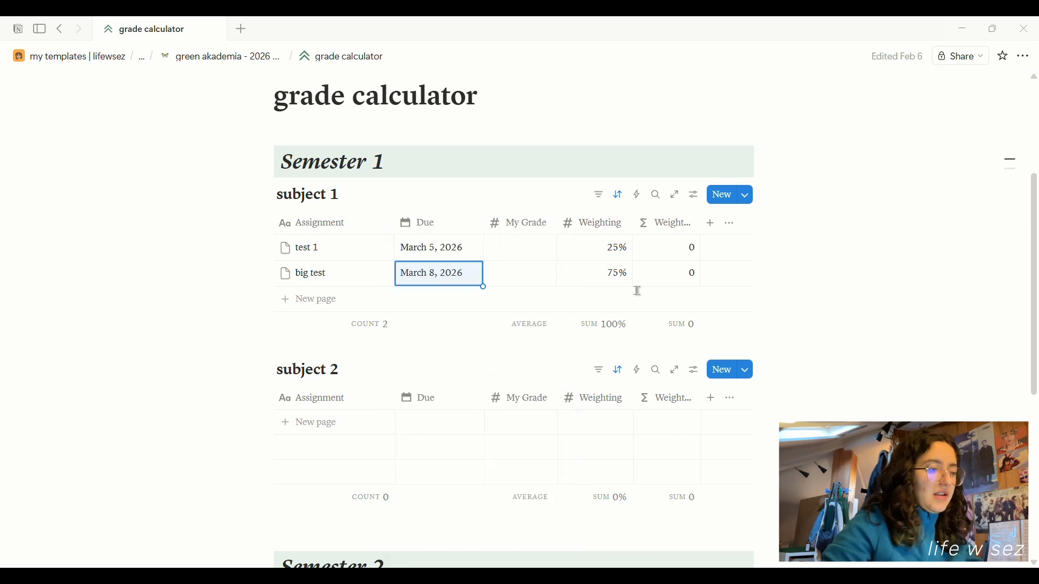
# Enter a grade of 17 for test 1 and start big test's grade.
pyautogui.click(542, 241)
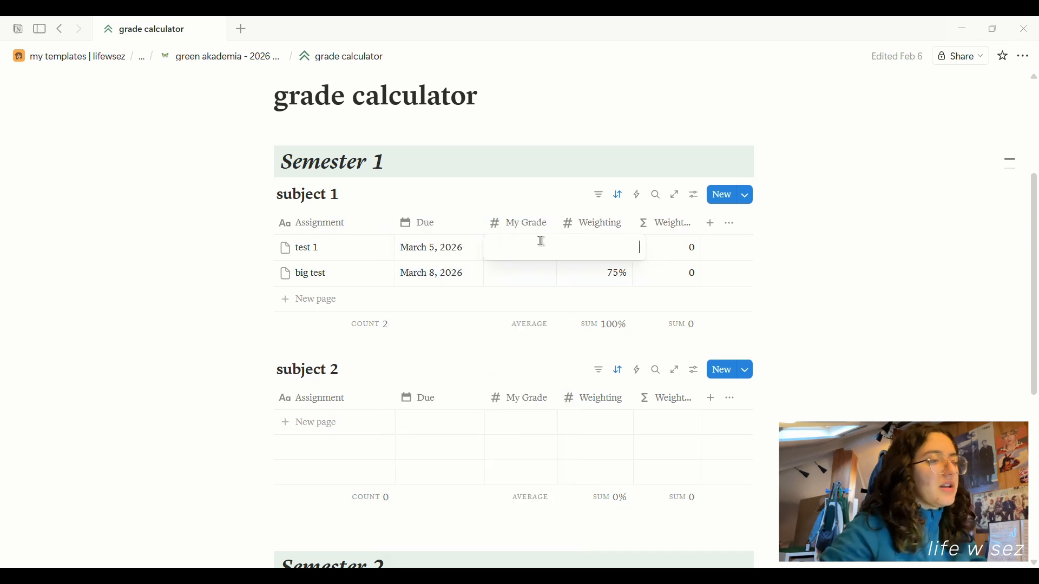
pyautogui.press('Escape')
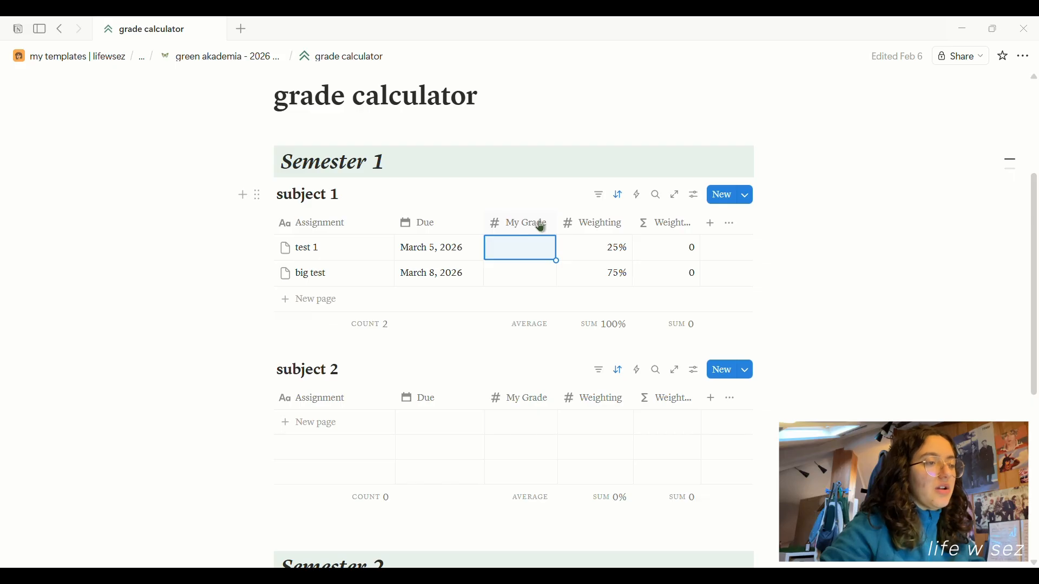
pyautogui.press('Escape')
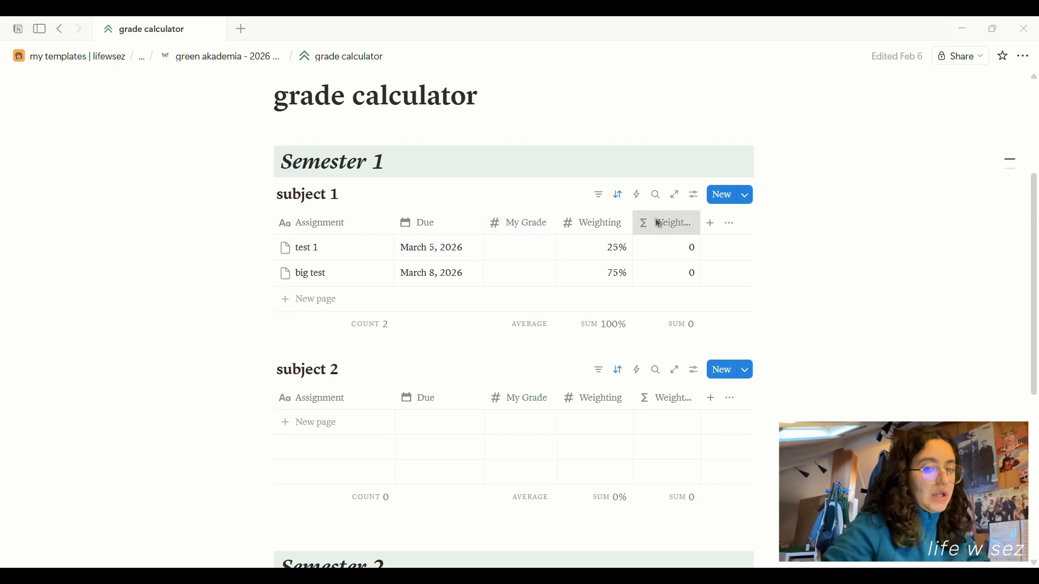
pyautogui.click(522, 250)
pyautogui.write('17')
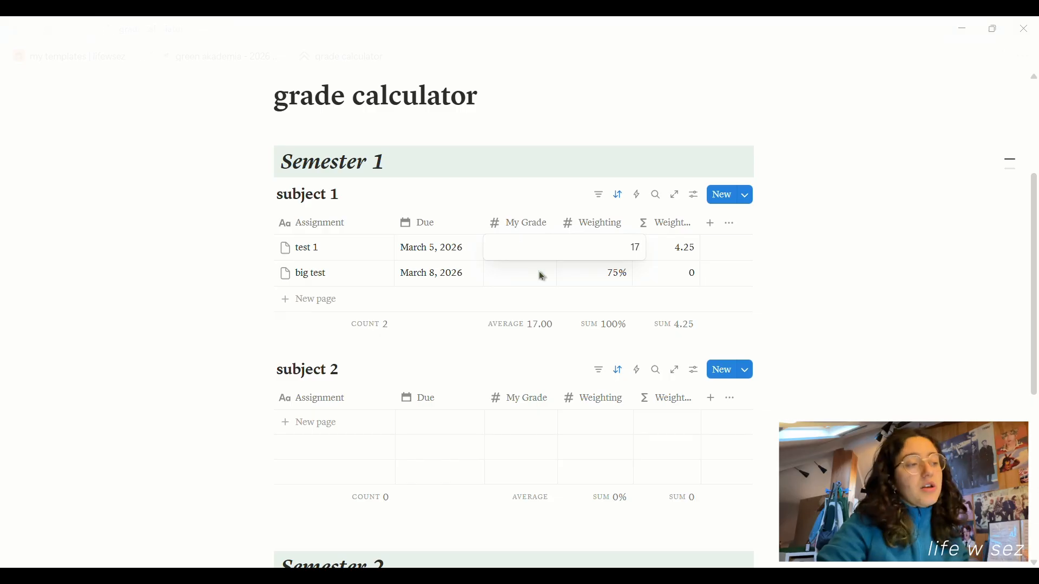
pyautogui.press('Return')
pyautogui.click(539, 272)
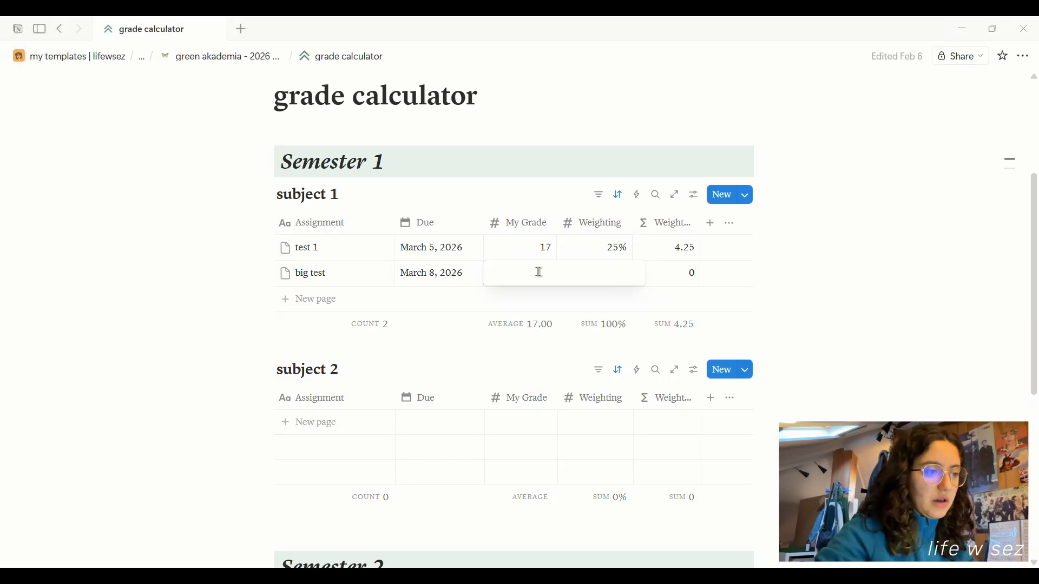
# Give big test a grade of 19, then delete both sample assignment rows.
pyautogui.write('19')
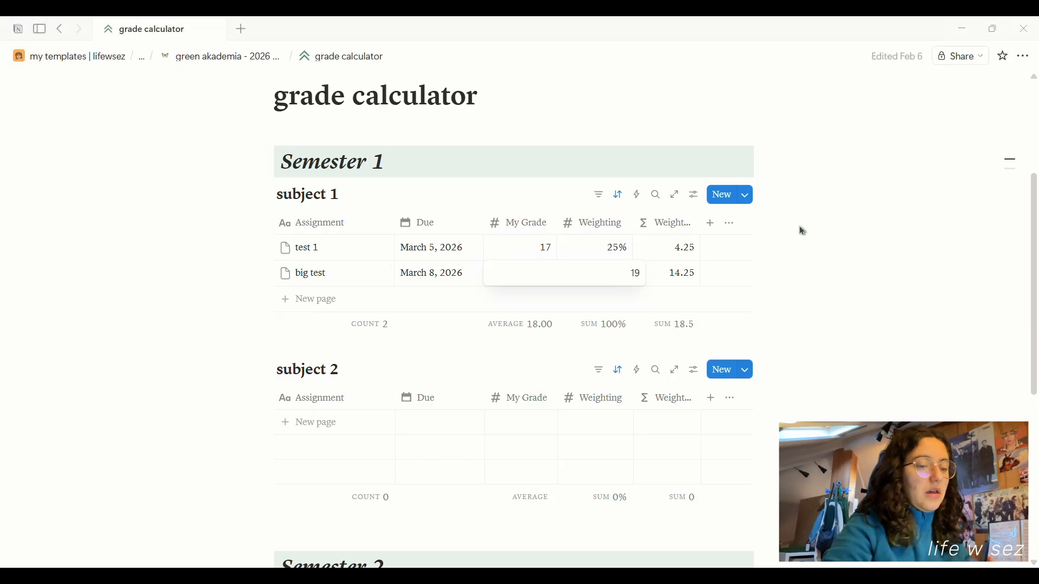
pyautogui.press('Return')
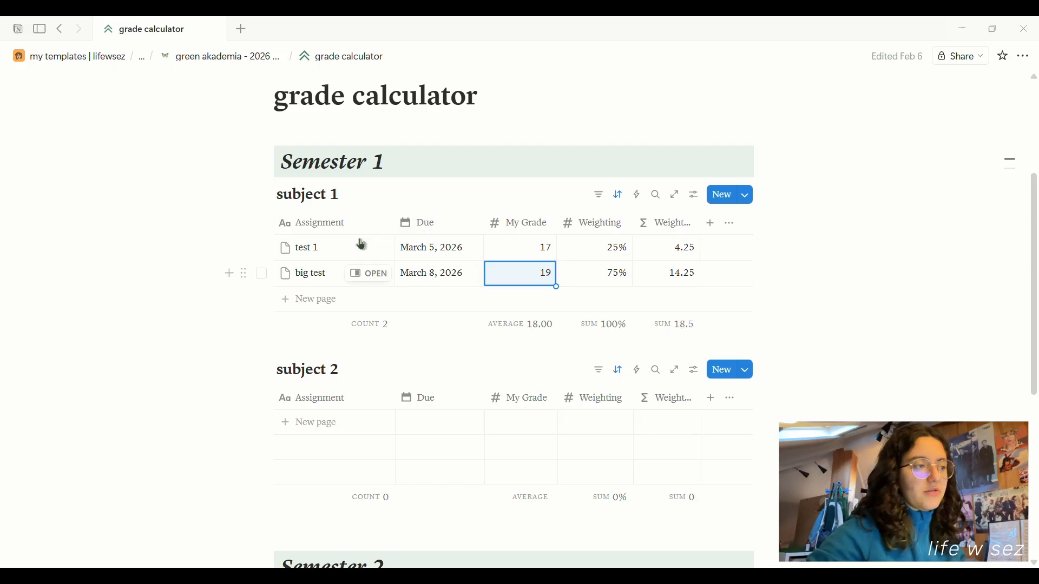
pyautogui.click(262, 274)
pyautogui.click(261, 249)
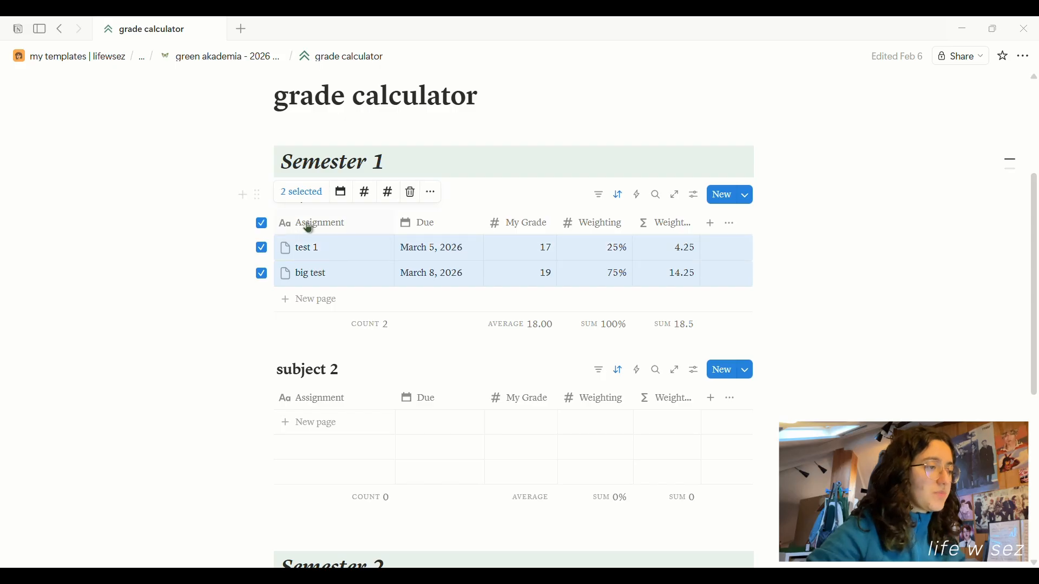
pyautogui.click(410, 193)
# Jump to the Semester 2 section, then return to the green akademia page.
pyautogui.scroll(-6, 585, 334)
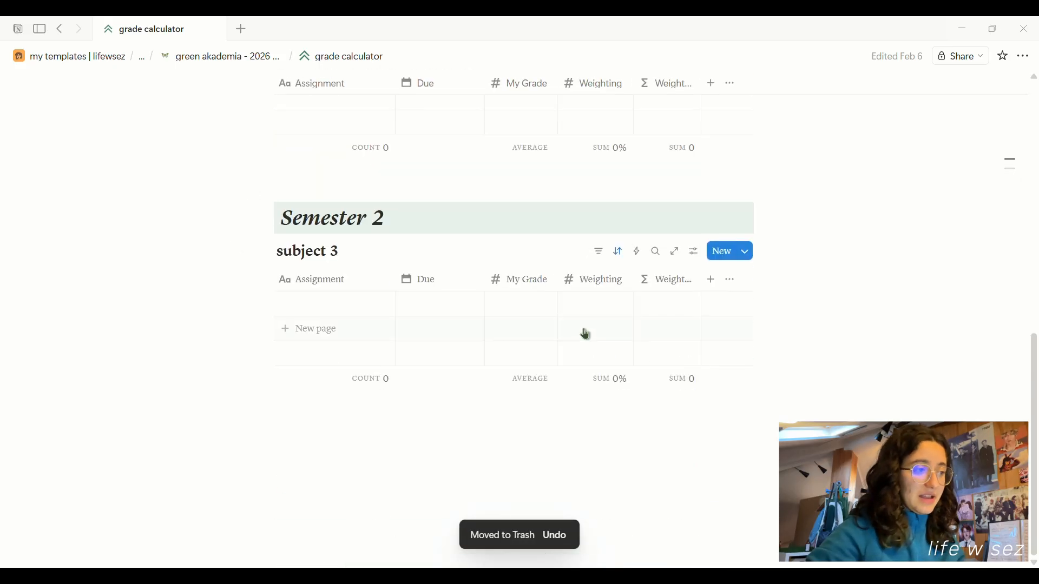
pyautogui.scroll(10, 591, 337)
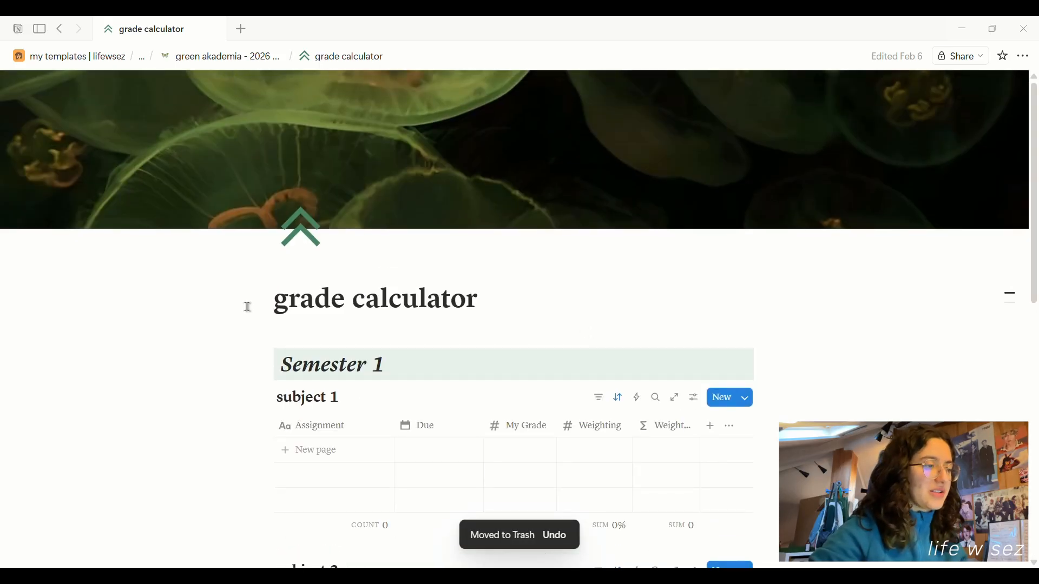
pyautogui.moveTo(1002, 304)
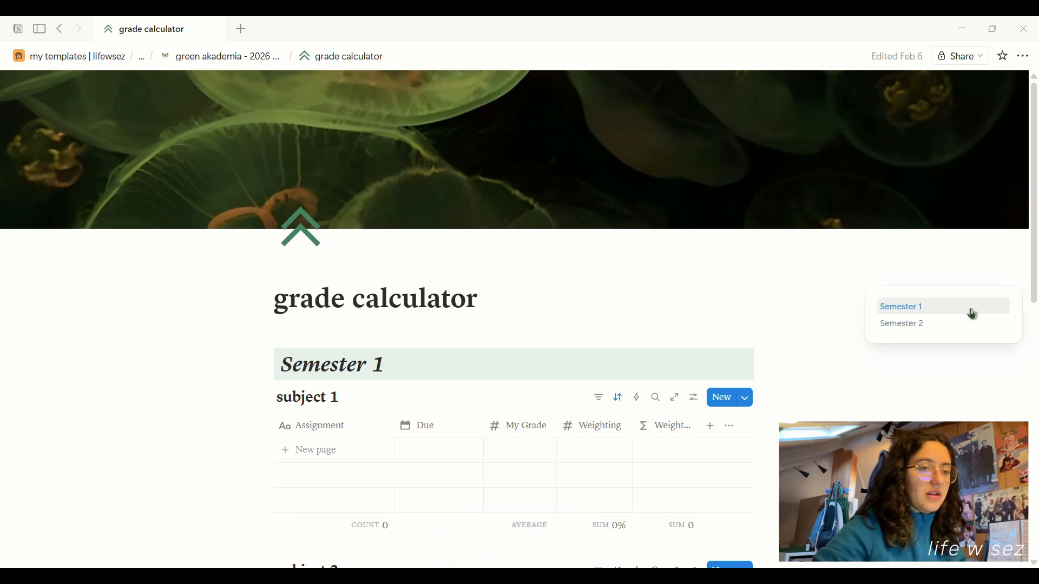
pyautogui.click(938, 324)
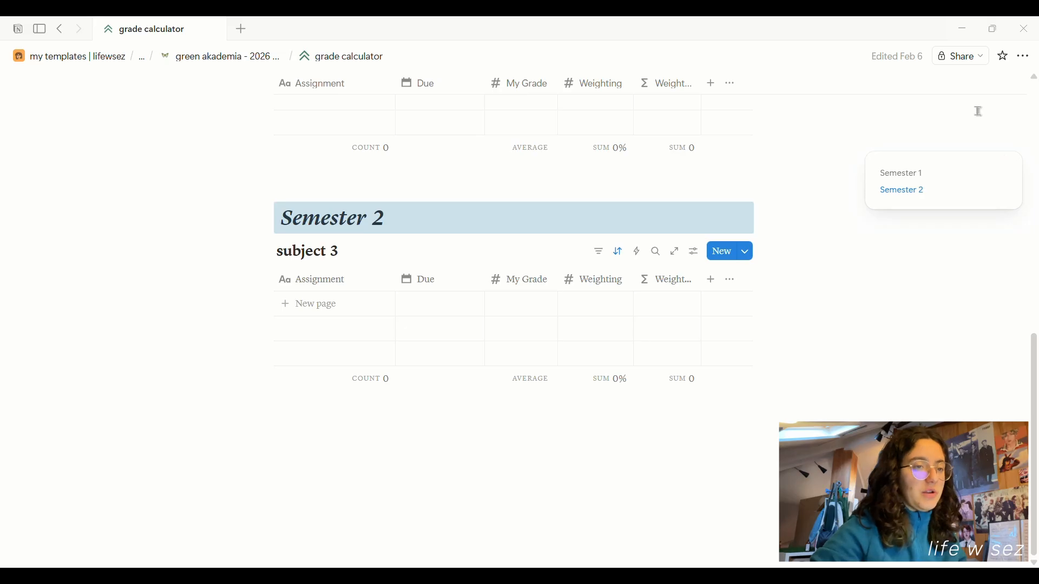
pyautogui.click(207, 55)
pyautogui.scroll(-6, 345, 267)
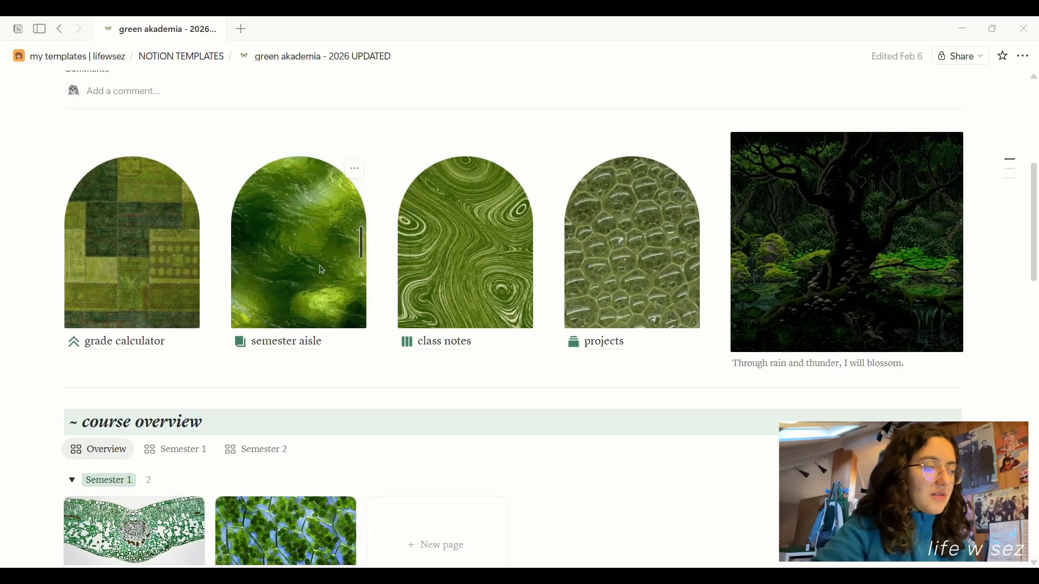
pyautogui.click(280, 341)
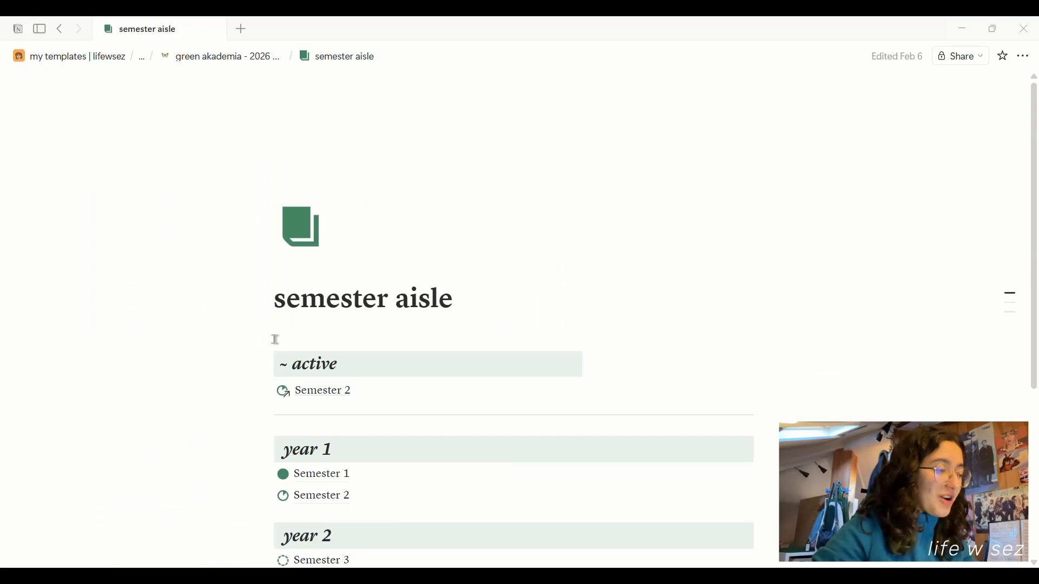
pyautogui.scroll(-4, 649, 341)
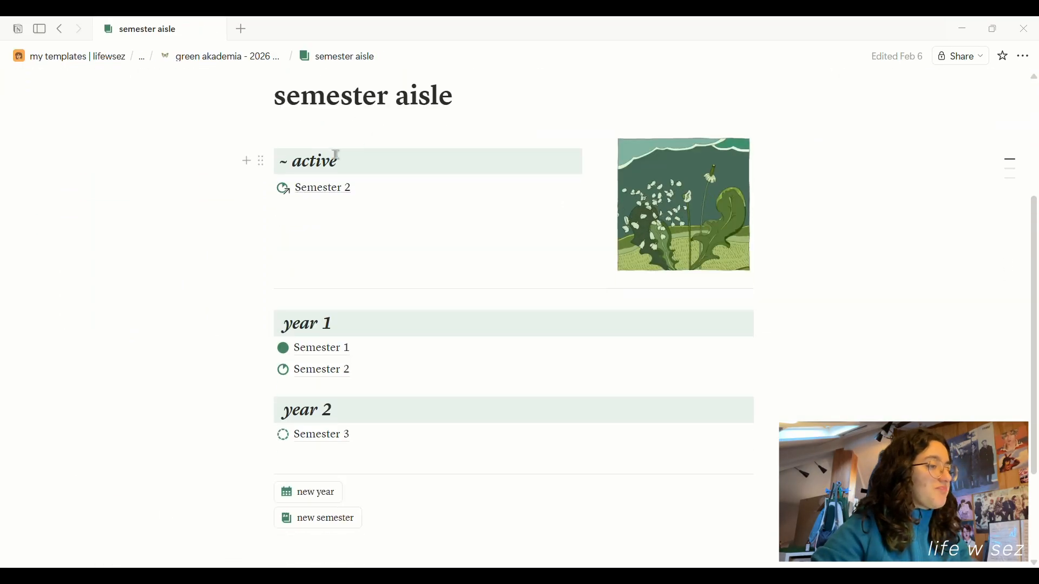
pyautogui.scroll(-1, 362, 292)
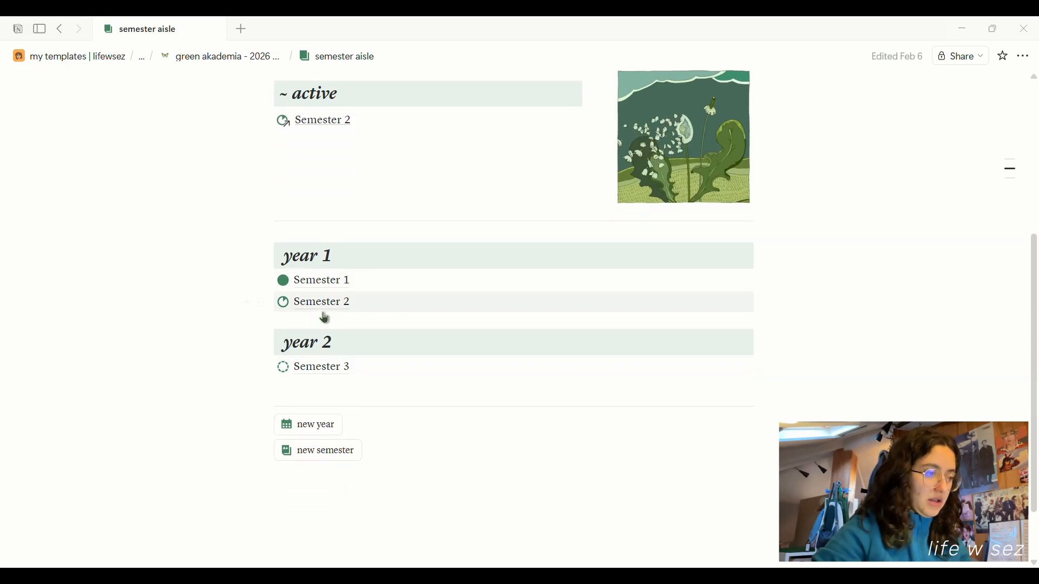
pyautogui.scroll(1, 323, 200)
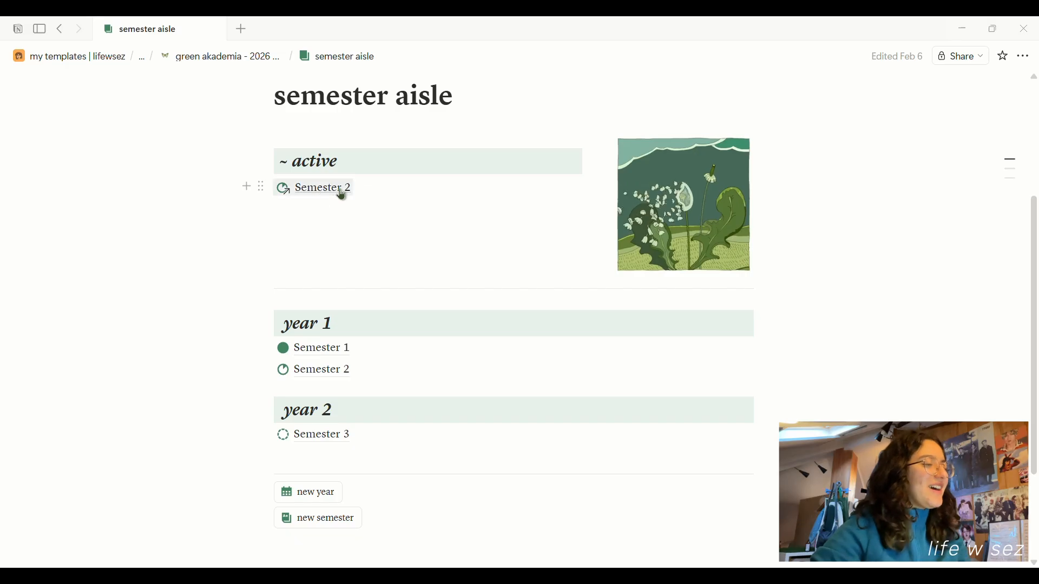
pyautogui.scroll(-2, 400, 353)
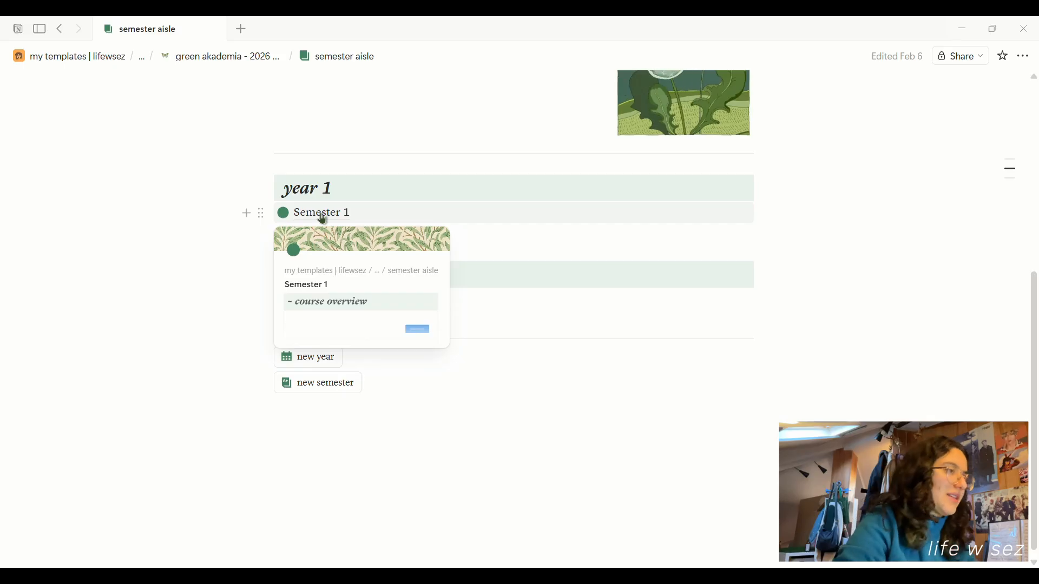
pyautogui.click(323, 216)
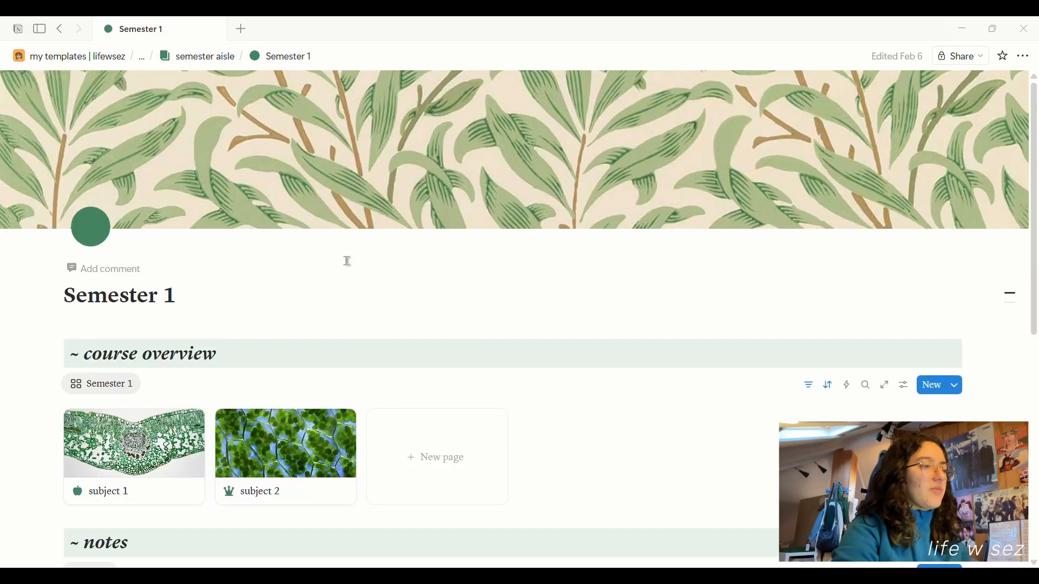
pyautogui.scroll(-3, 345, 260)
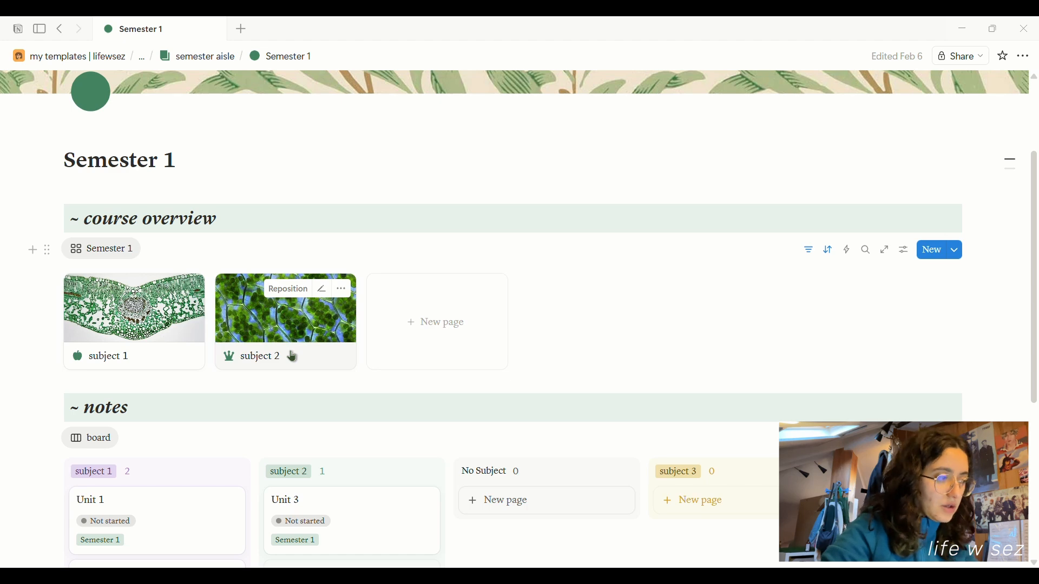
pyautogui.scroll(-3, 290, 355)
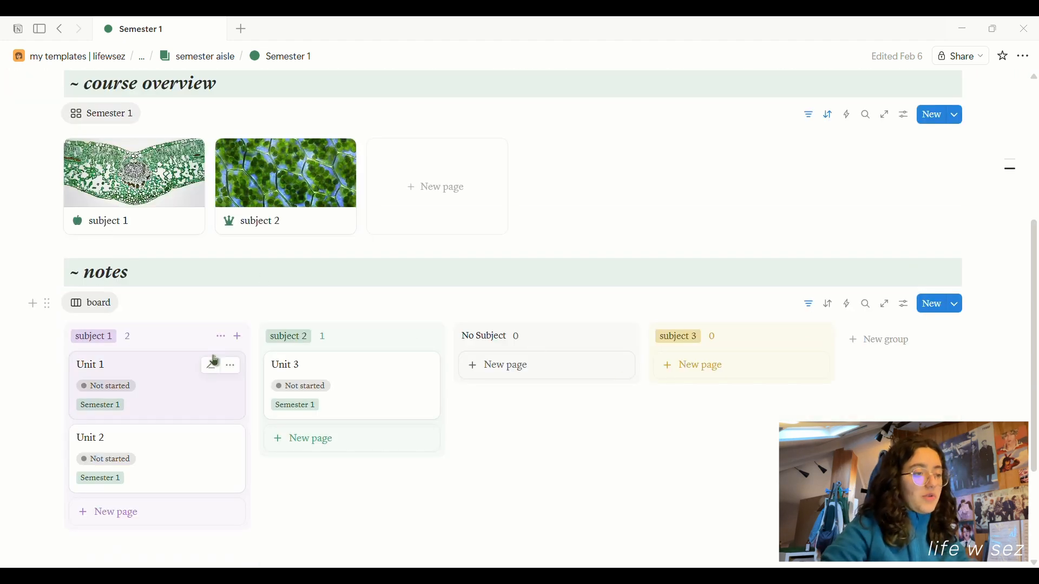
pyautogui.scroll(-3, 88, 202)
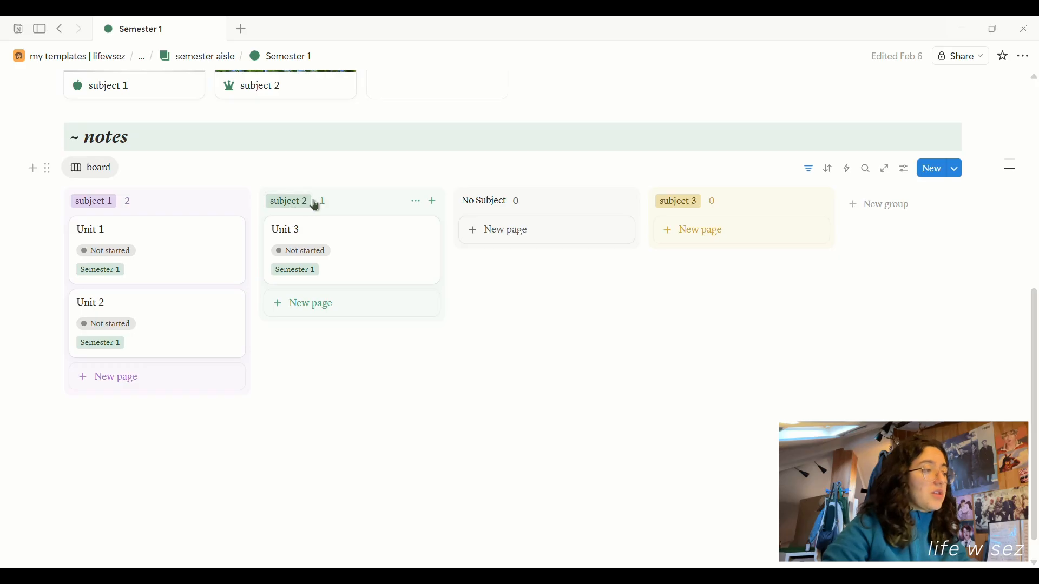
pyautogui.scroll(5, 531, 281)
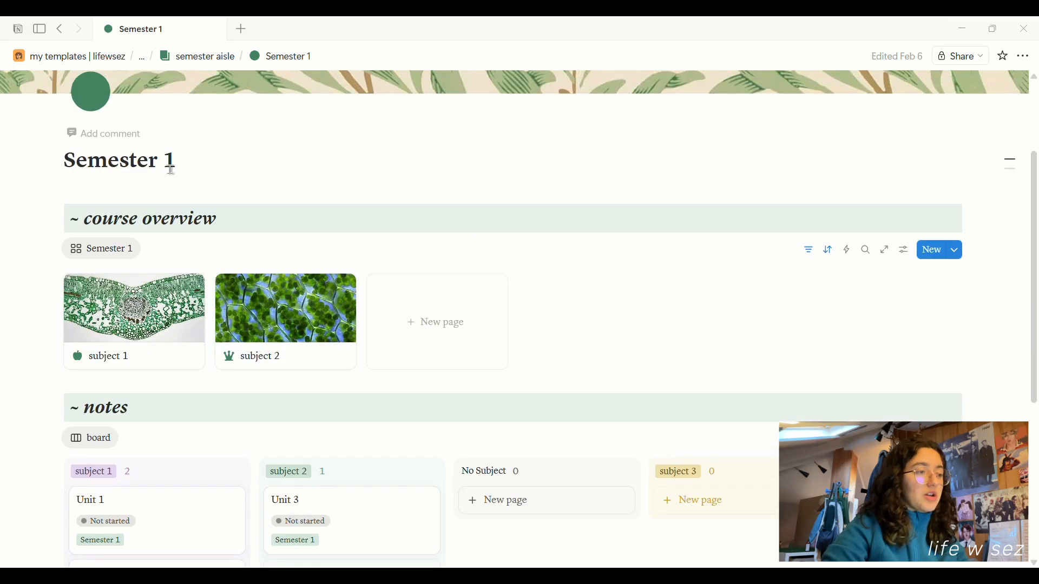
pyautogui.click(218, 55)
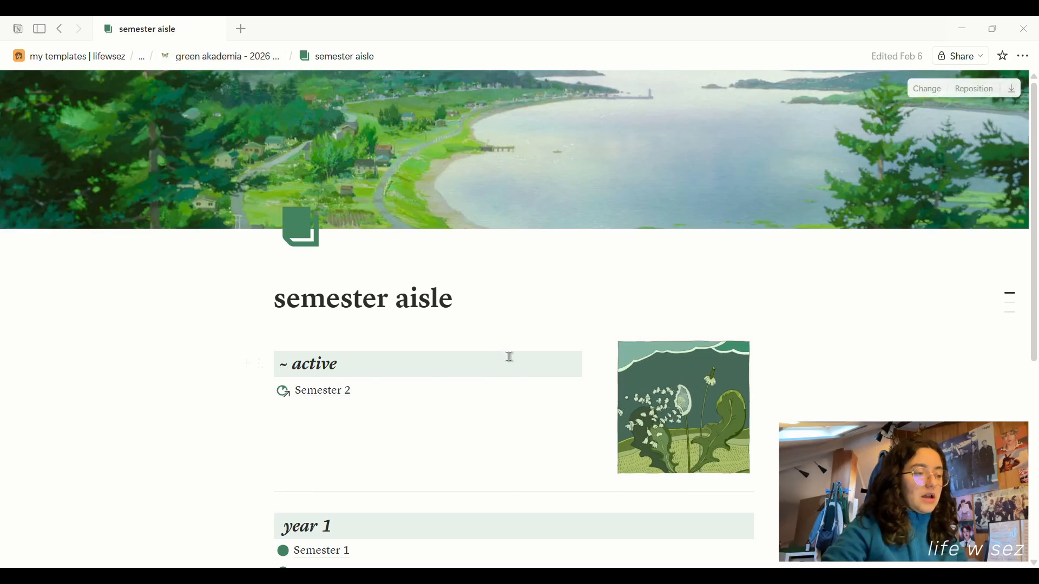
pyautogui.scroll(-5, 571, 307)
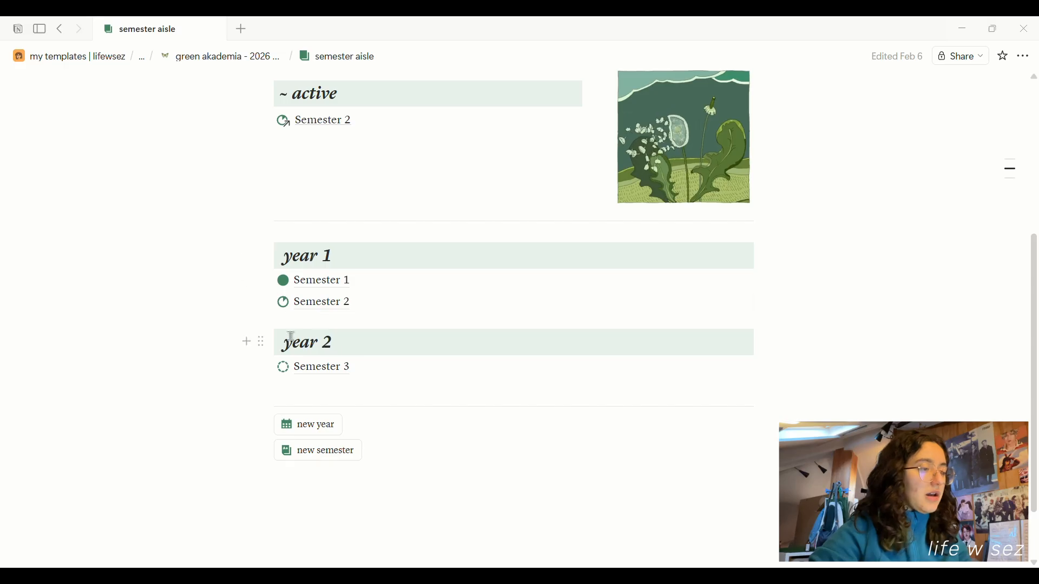
pyautogui.click(335, 311)
pyautogui.scroll(-5, 335, 307)
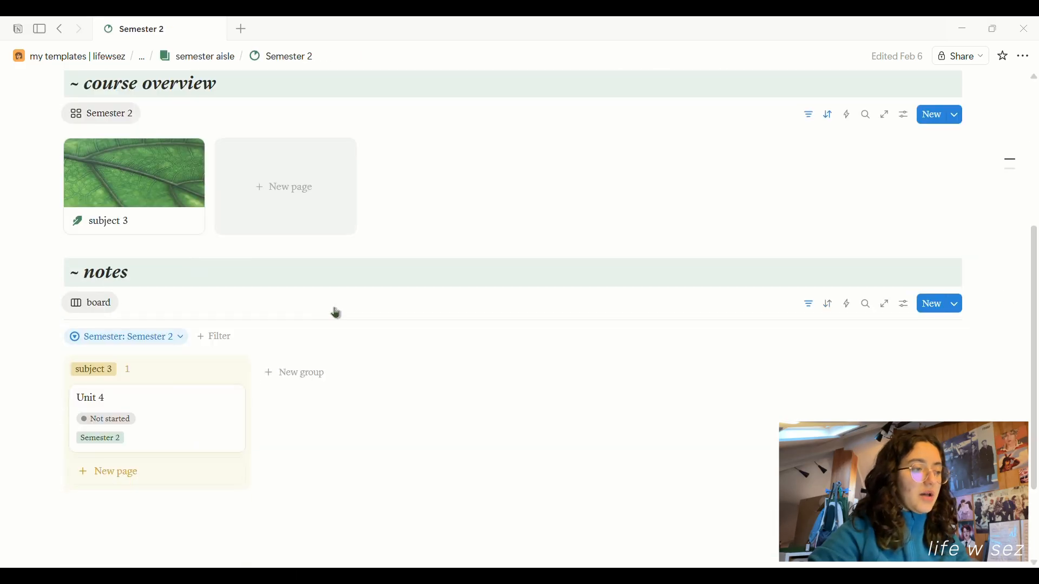
pyautogui.scroll(1, 281, 304)
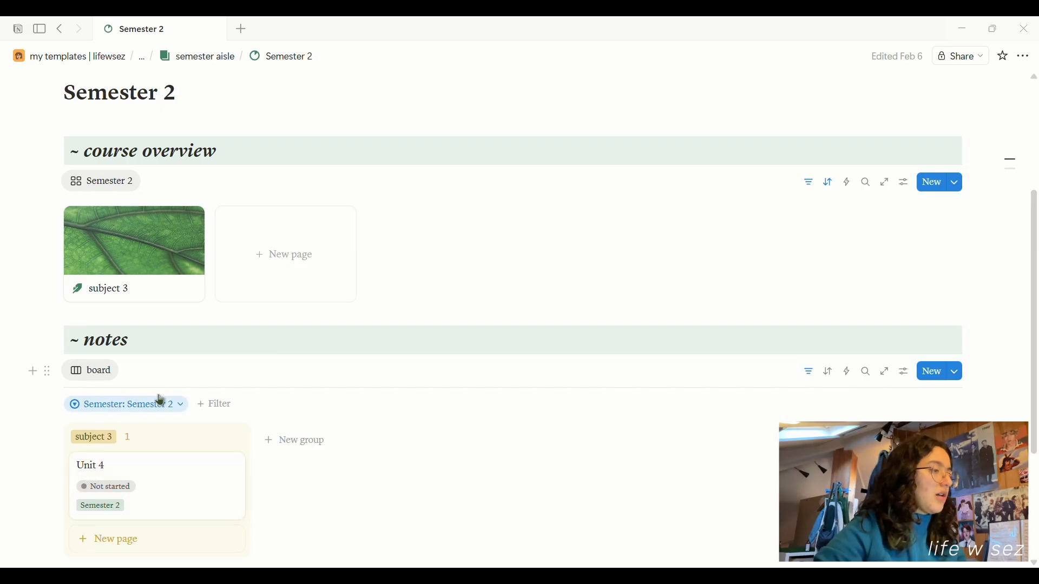
pyautogui.click(234, 56)
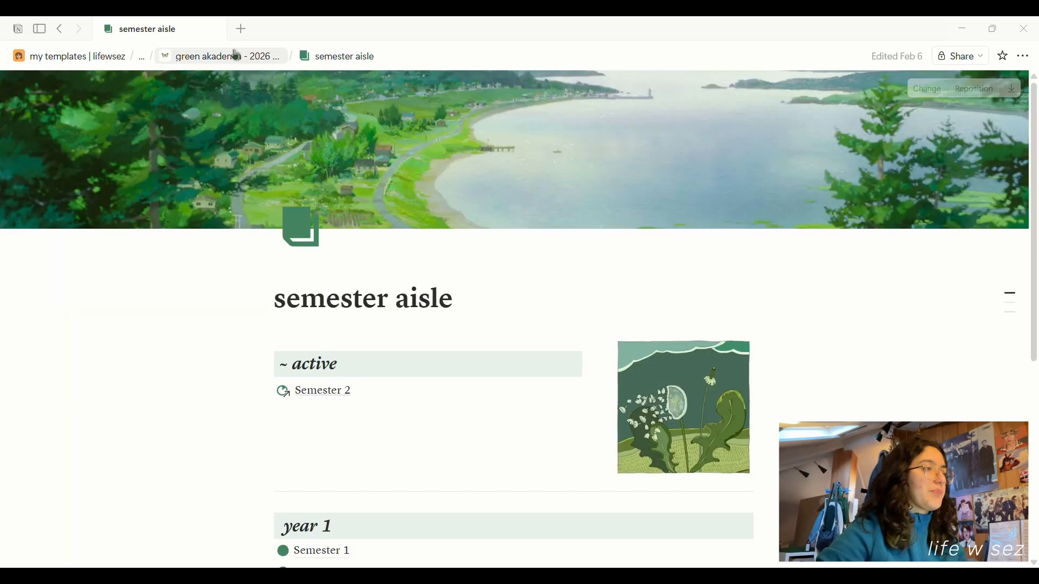
# From green akademia, open the class notes boards and view the Semester 2 board.
pyautogui.click(236, 55)
pyautogui.scroll(-5, 585, 248)
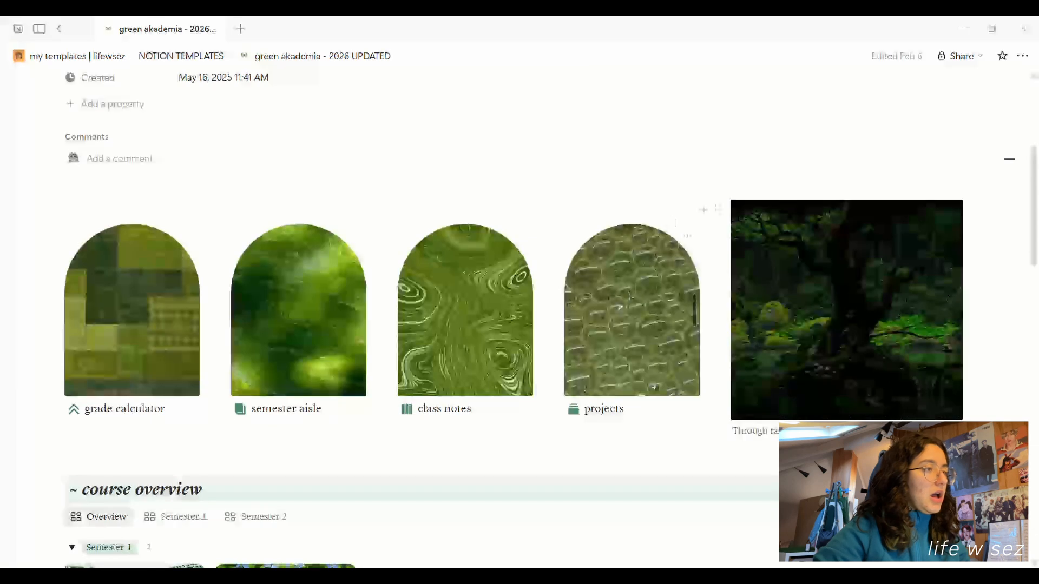
pyautogui.click(460, 411)
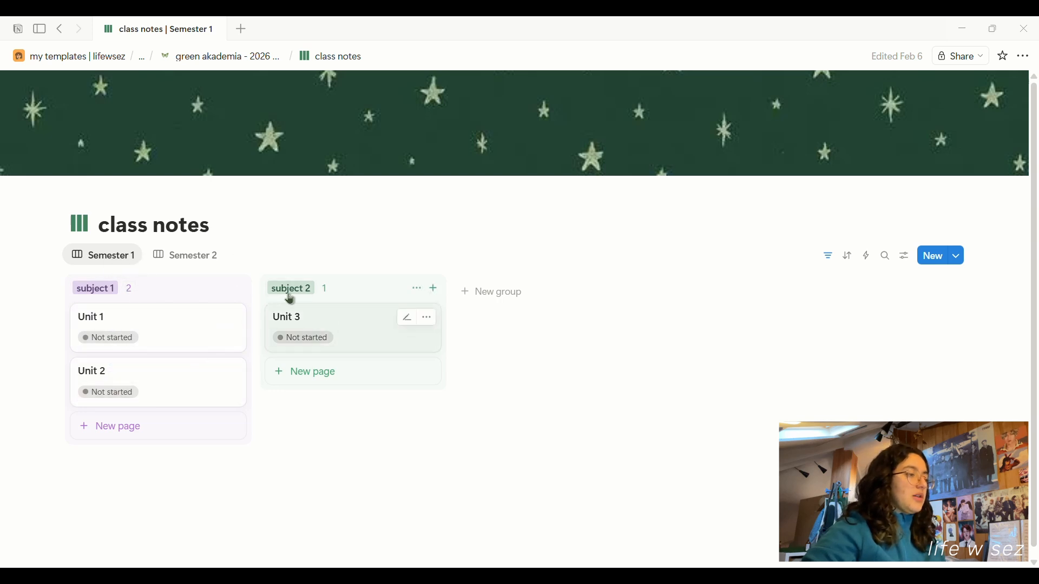
pyautogui.click(203, 265)
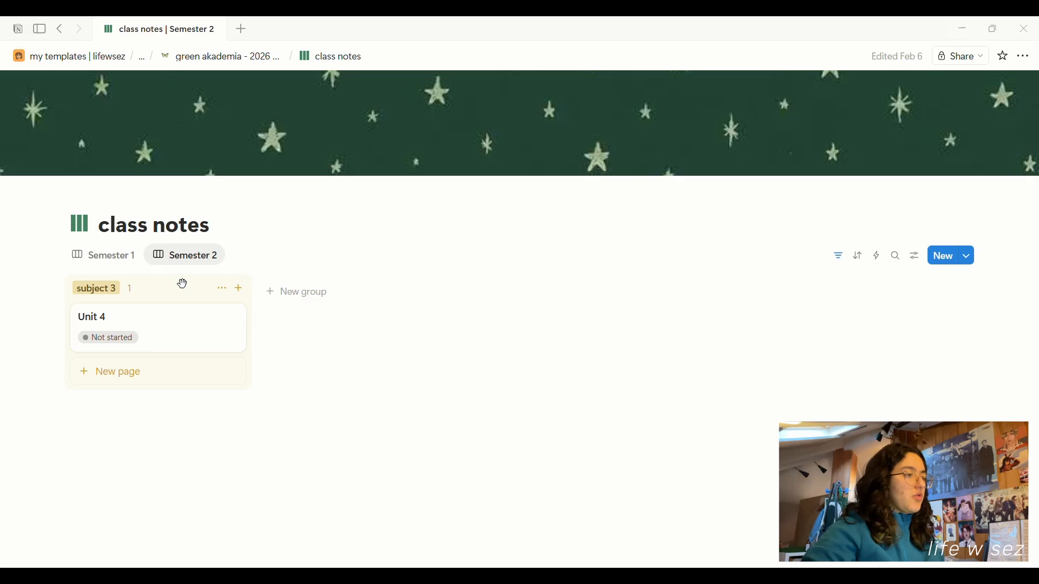
# Open the projects gallery and add a new blank entry without choosing a tag.
pyautogui.click(220, 59)
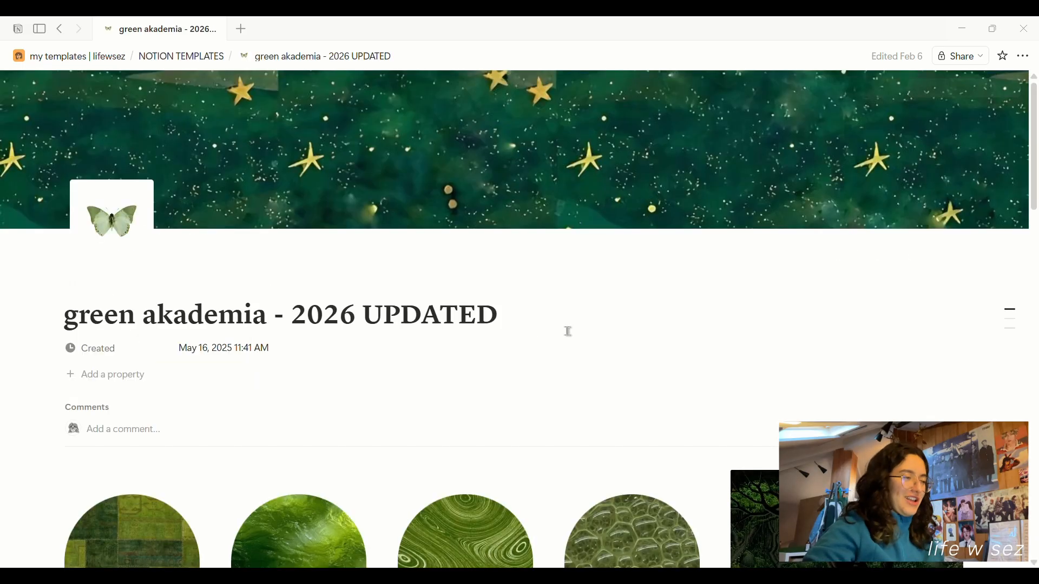
pyautogui.scroll(-5, 573, 320)
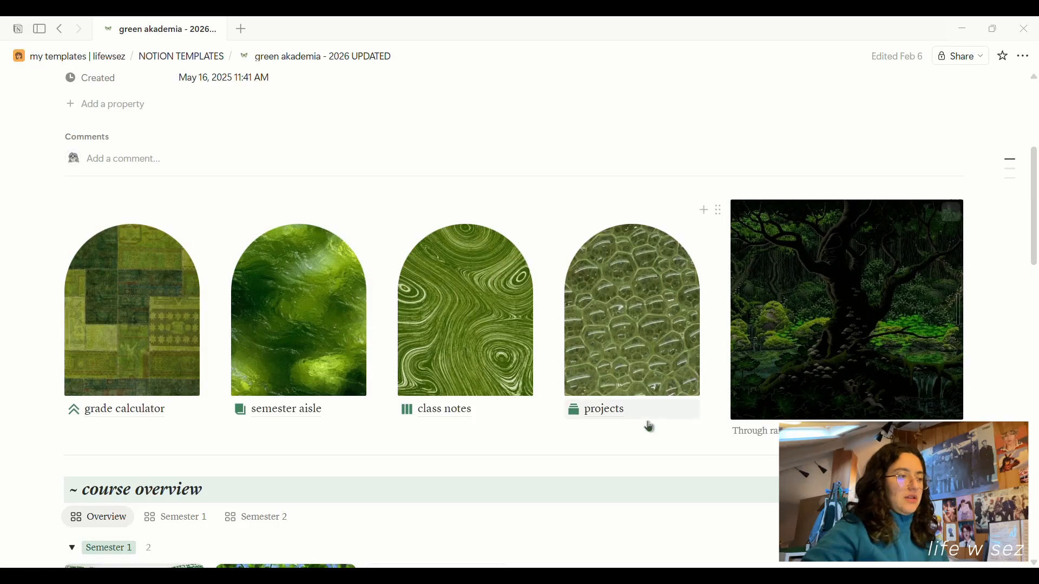
pyautogui.click(609, 410)
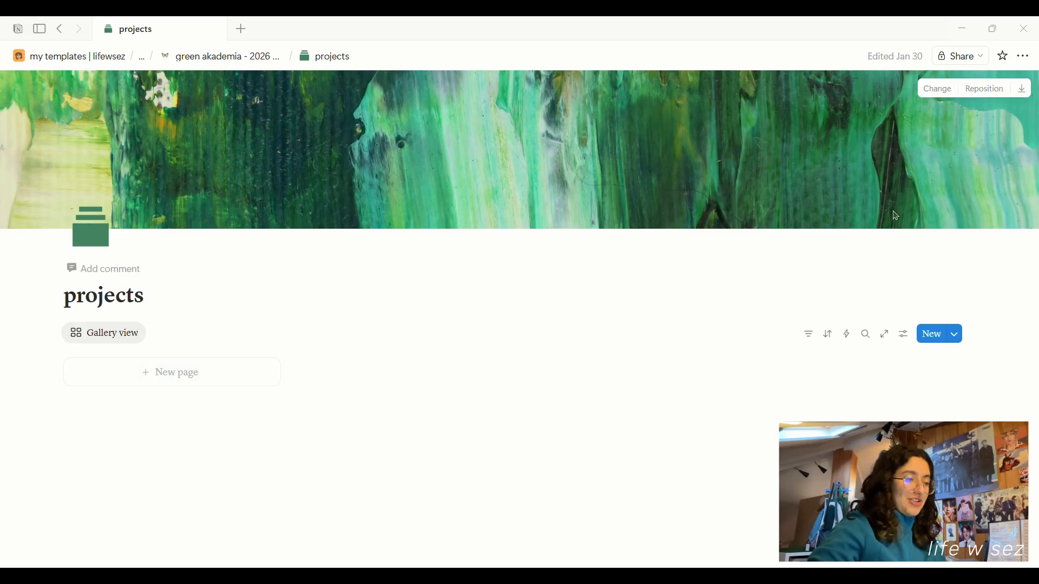
pyautogui.click(931, 333)
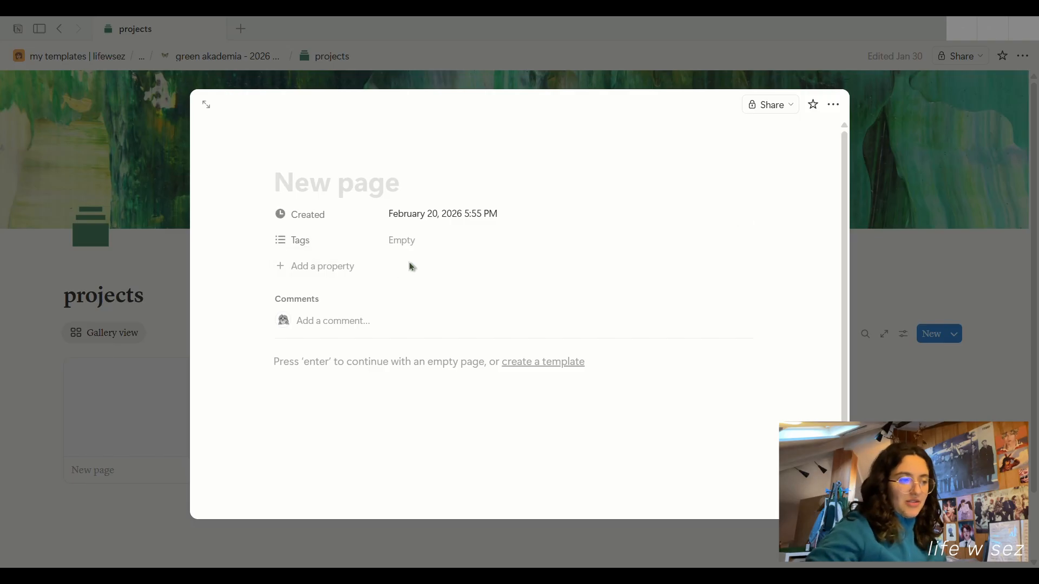
pyautogui.click(415, 242)
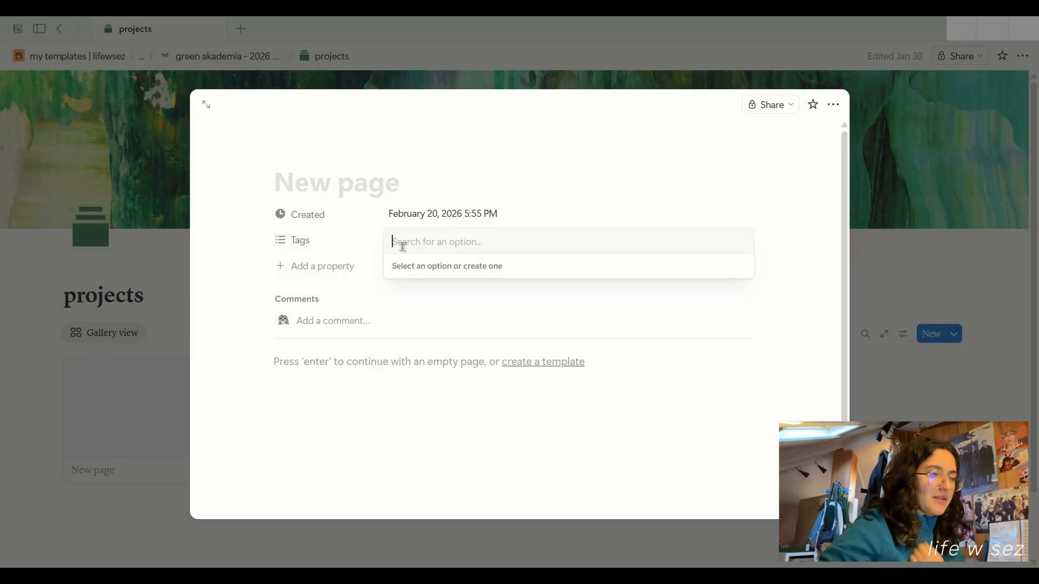
pyautogui.click(816, 265)
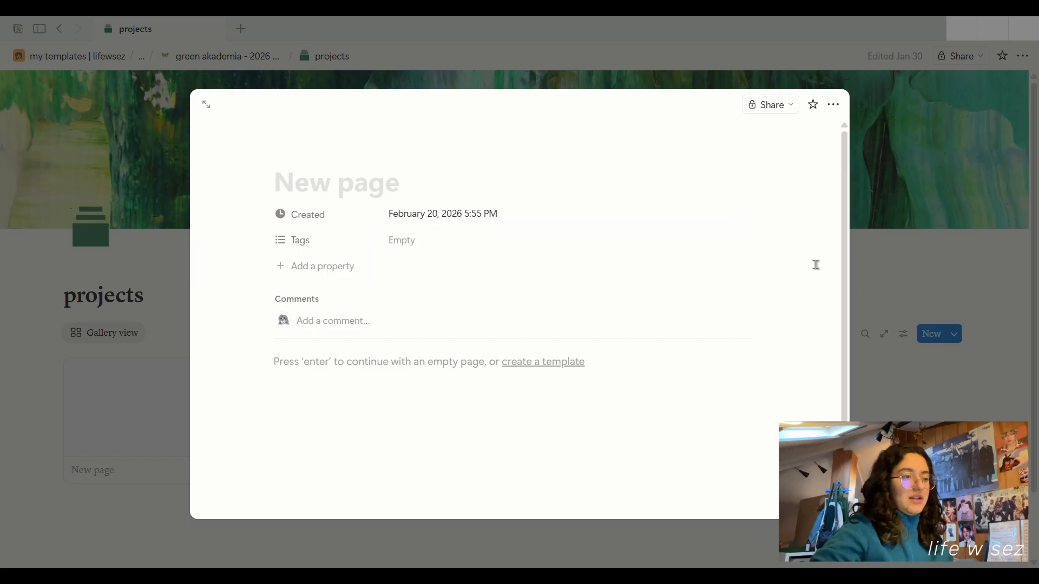
pyautogui.click(944, 252)
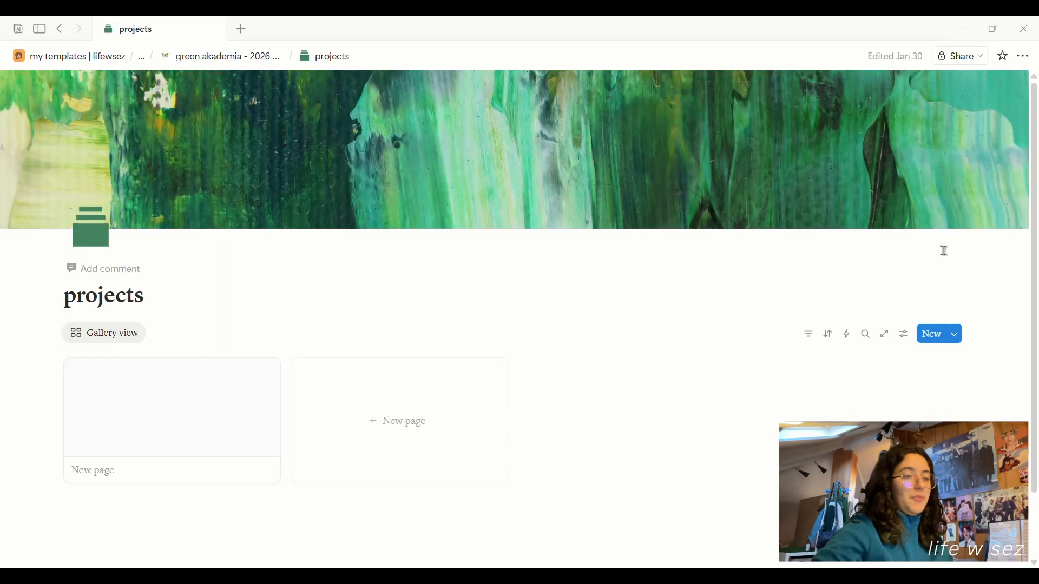
# Delete the blank gallery card and return to the green akademia home page.
pyautogui.click(267, 374)
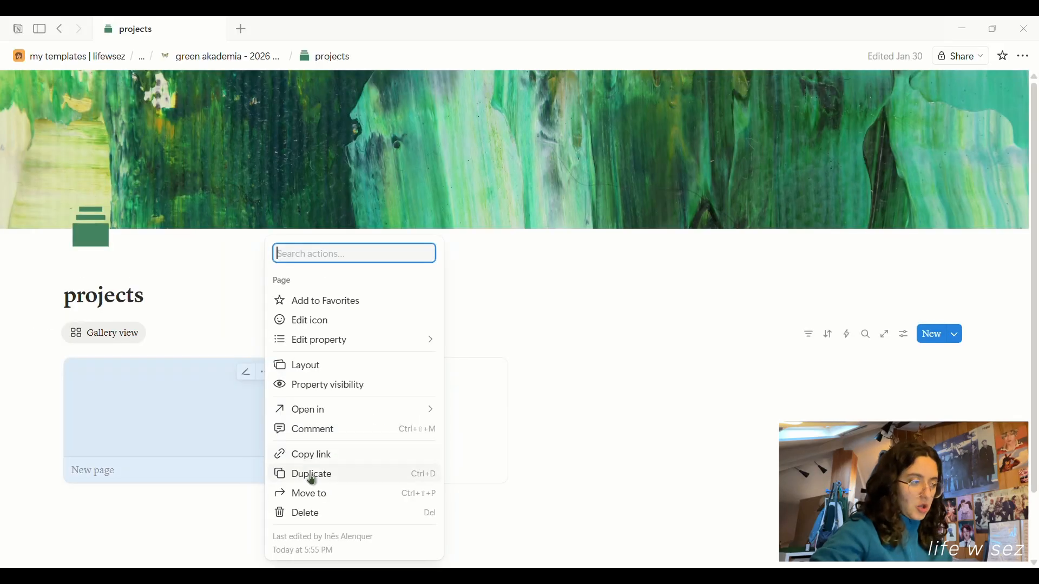
pyautogui.click(315, 512)
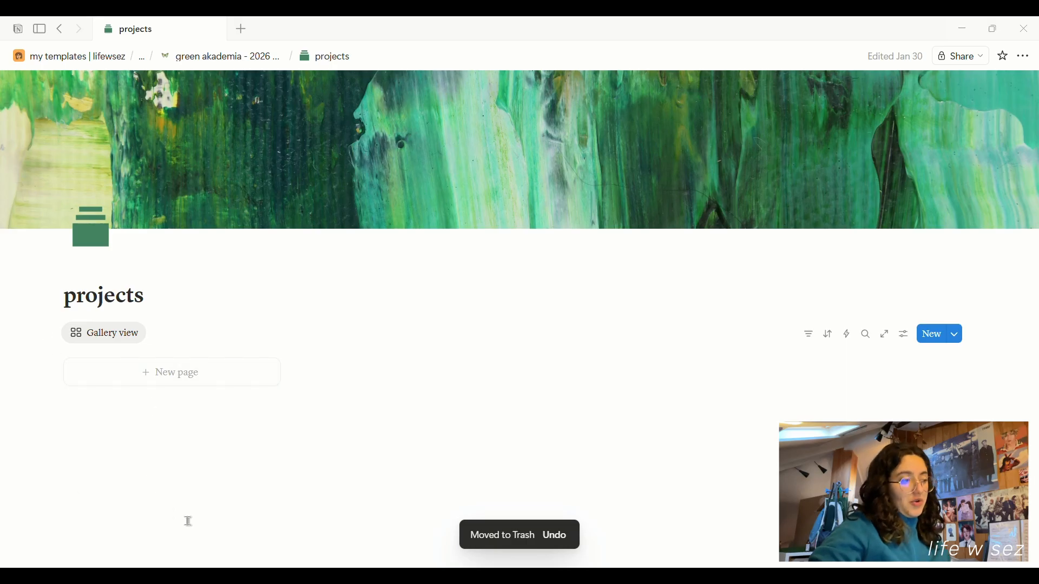
pyautogui.click(233, 56)
# In course overview, toggle the Semester 1 view back to all semesters and preview subject 1.
pyautogui.scroll(-7, 588, 255)
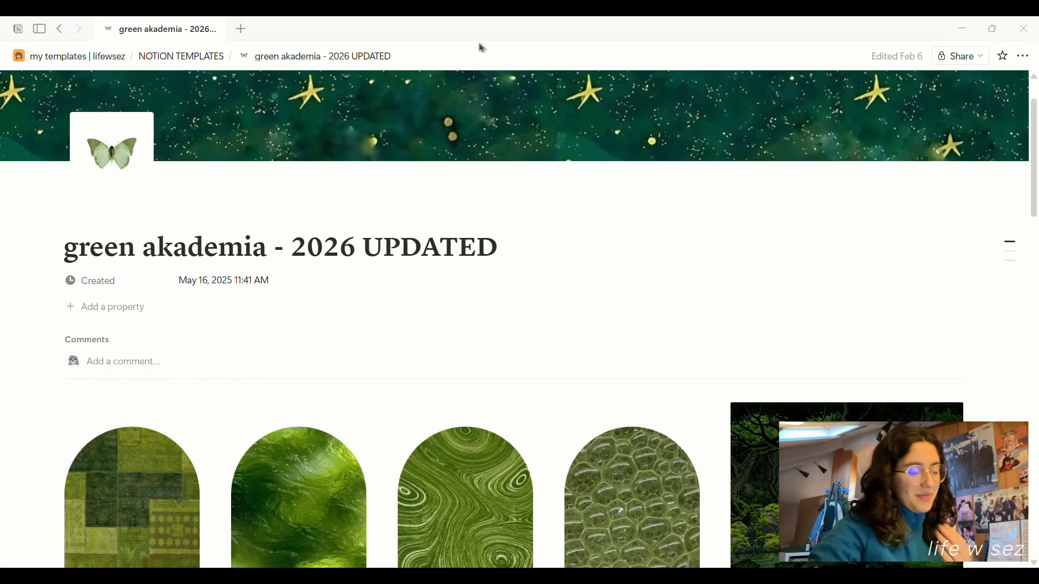
pyautogui.scroll(-4, 471, 196)
pyautogui.scroll(-3, 394, 227)
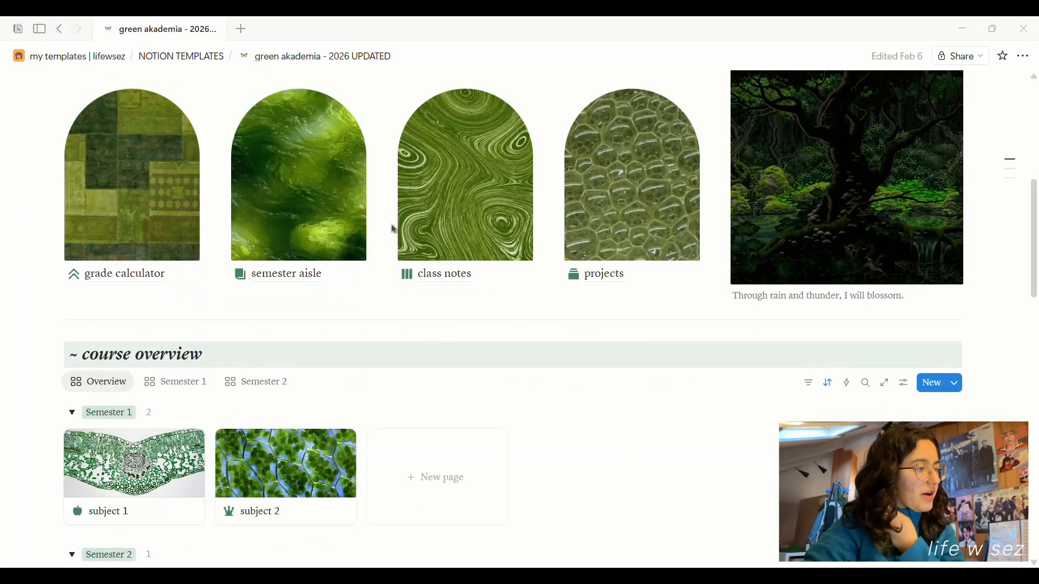
pyautogui.scroll(-2, 417, 364)
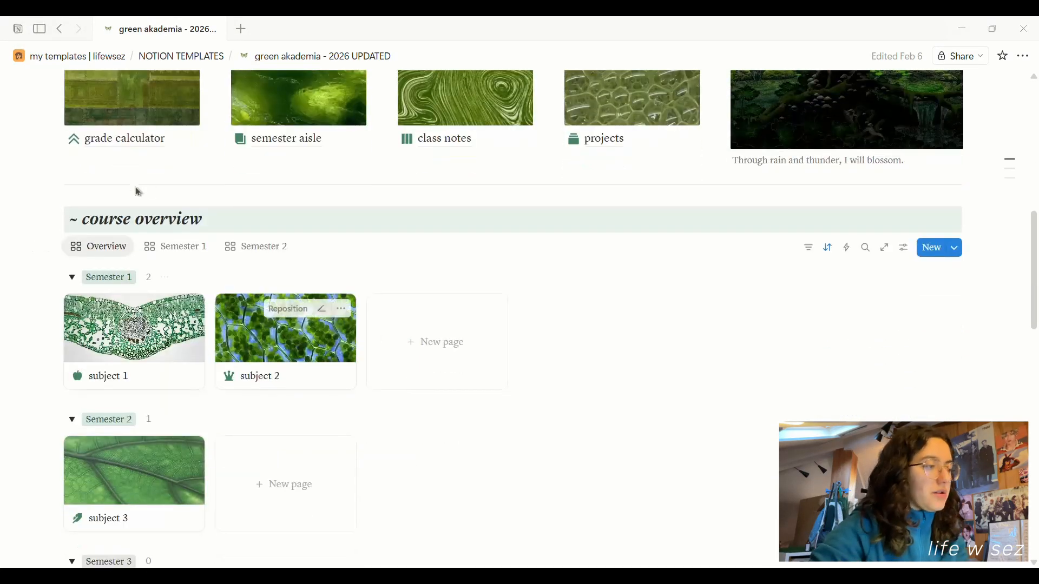
pyautogui.scroll(-2, 373, 319)
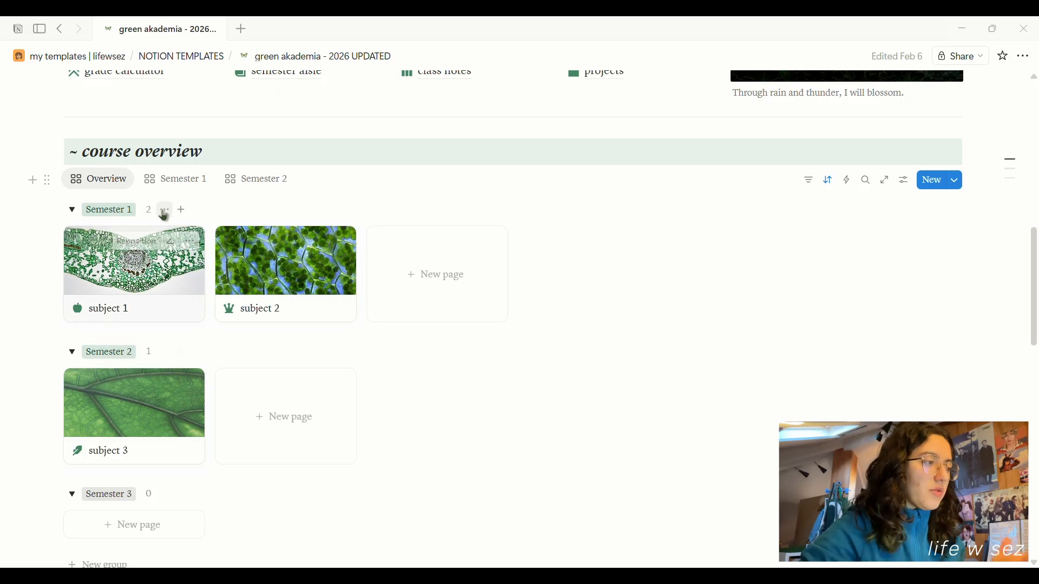
pyautogui.click(172, 190)
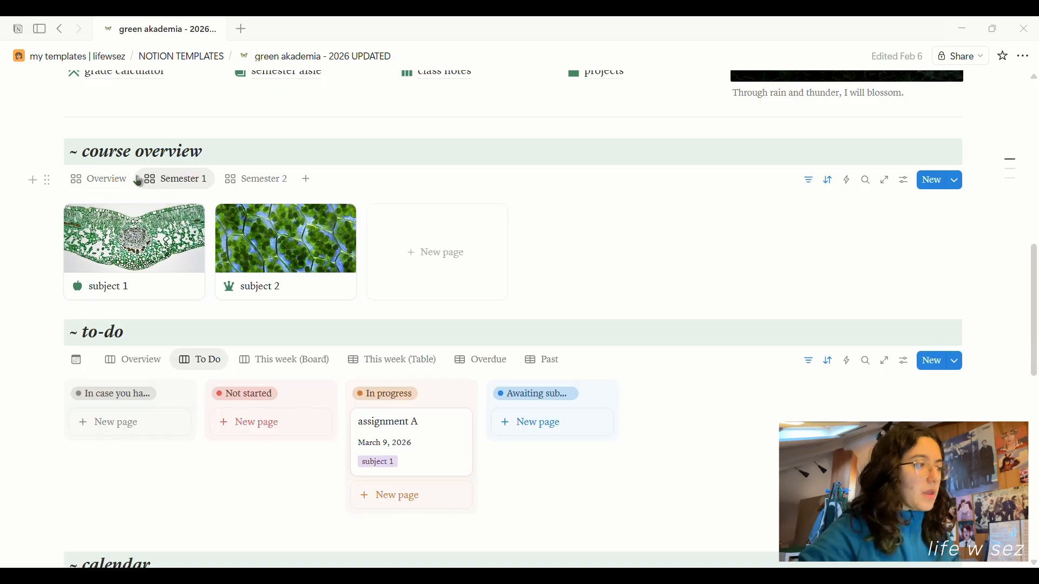
pyautogui.click(106, 182)
pyautogui.click(135, 270)
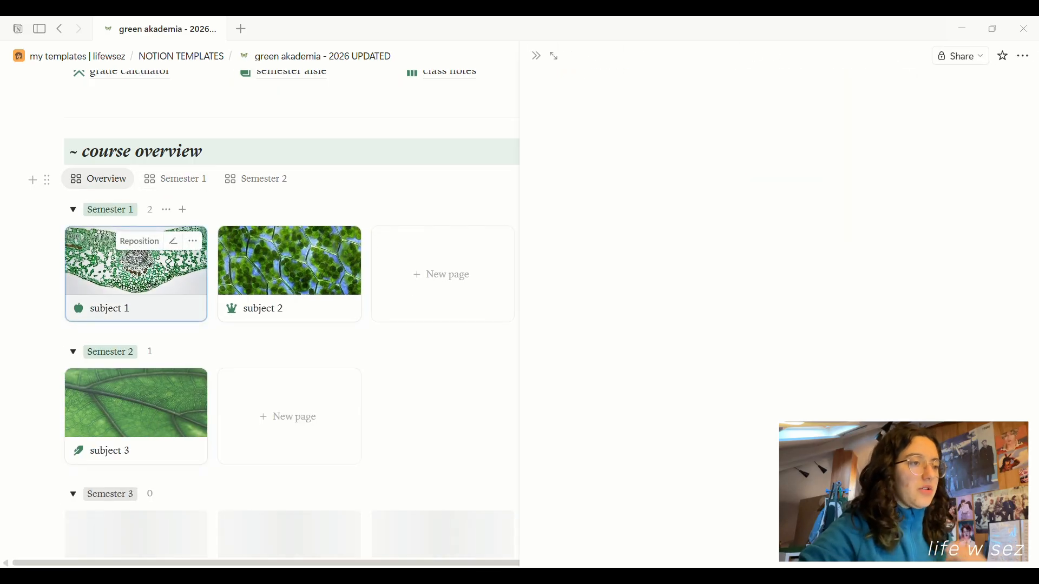
# Open subject 1 full page and scroll through its syllabus, classes, to-do and calendar sections.
pyautogui.click(557, 61)
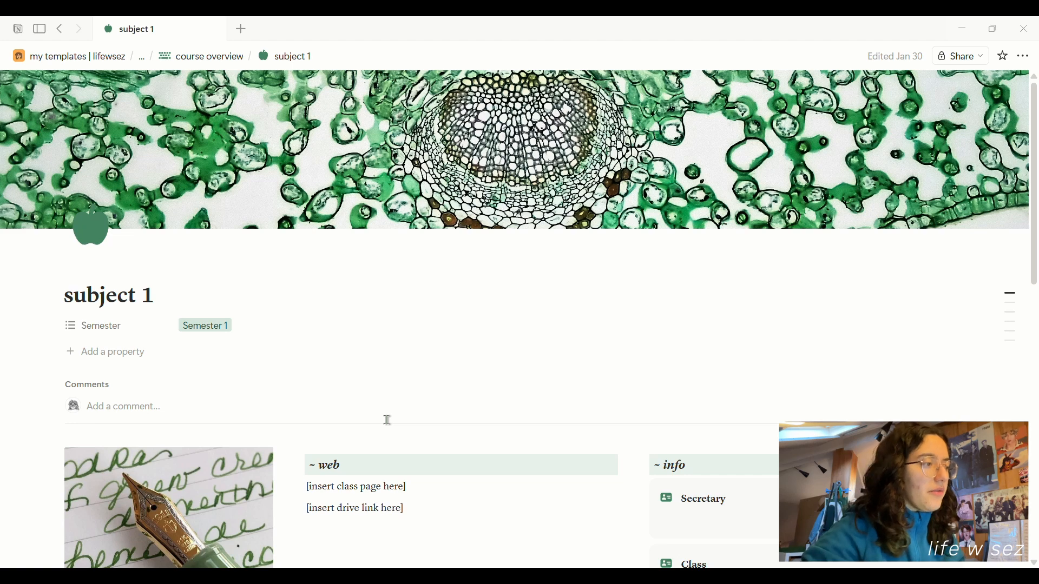
pyautogui.scroll(-3, 387, 420)
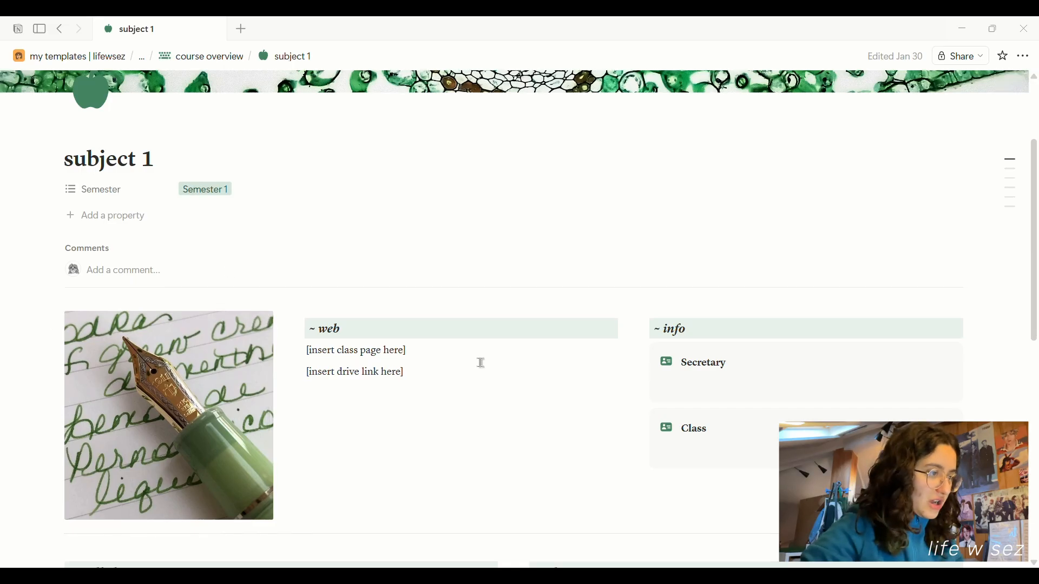
pyautogui.scroll(-2, 384, 261)
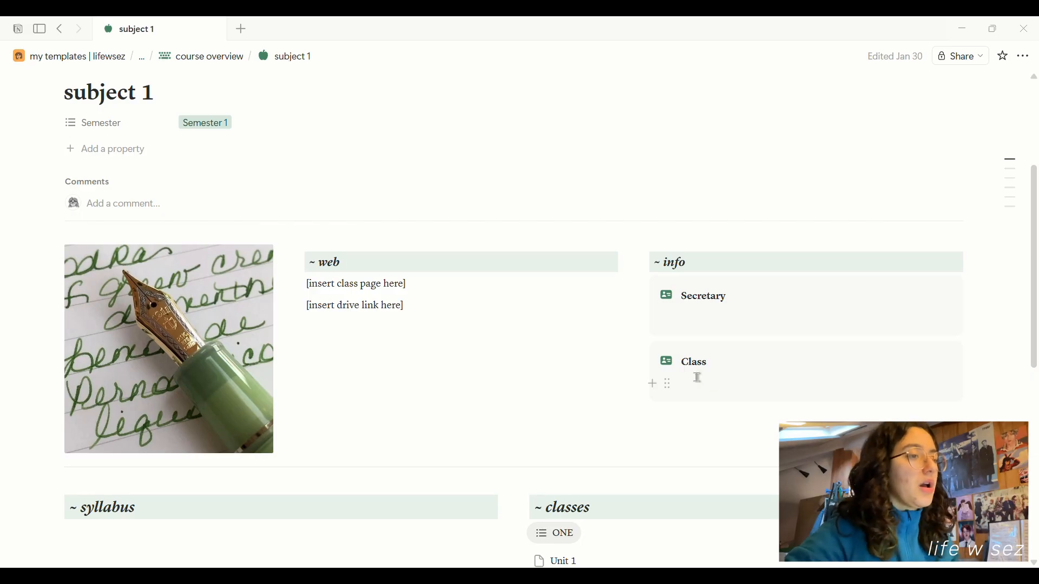
pyautogui.scroll(-3, 698, 378)
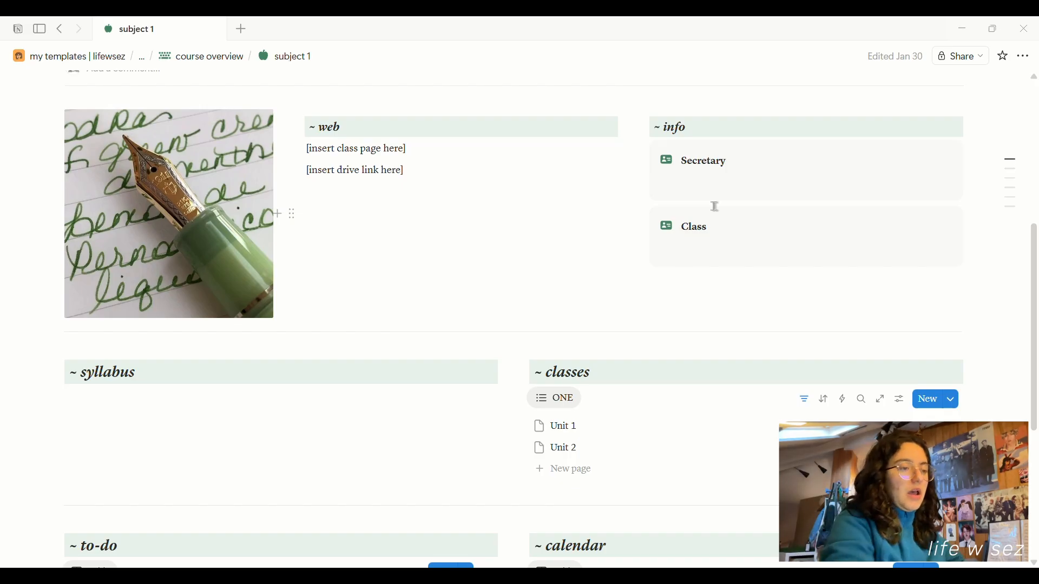
pyautogui.scroll(-3, 343, 211)
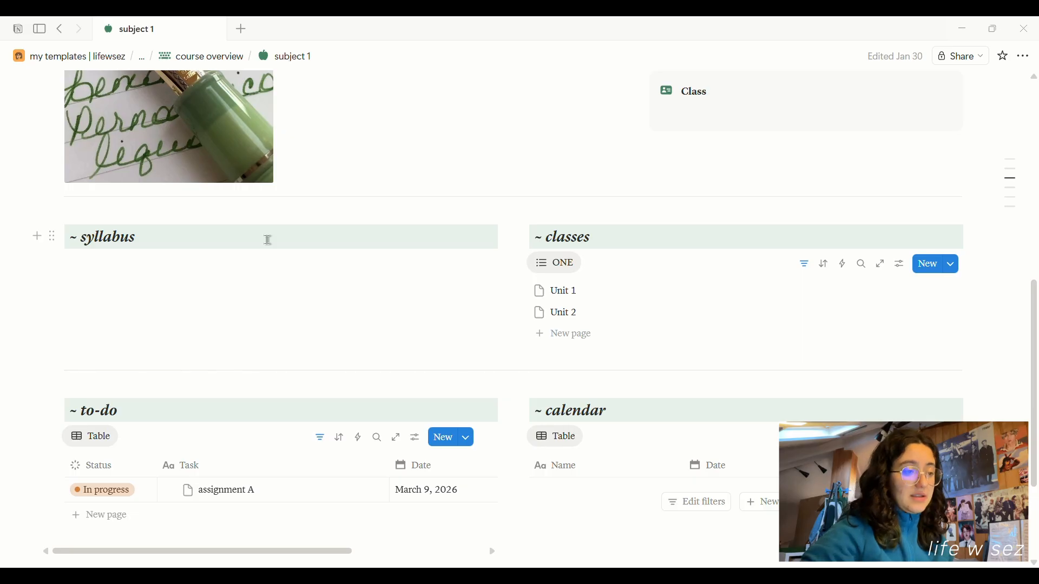
pyautogui.moveTo(627, 298)
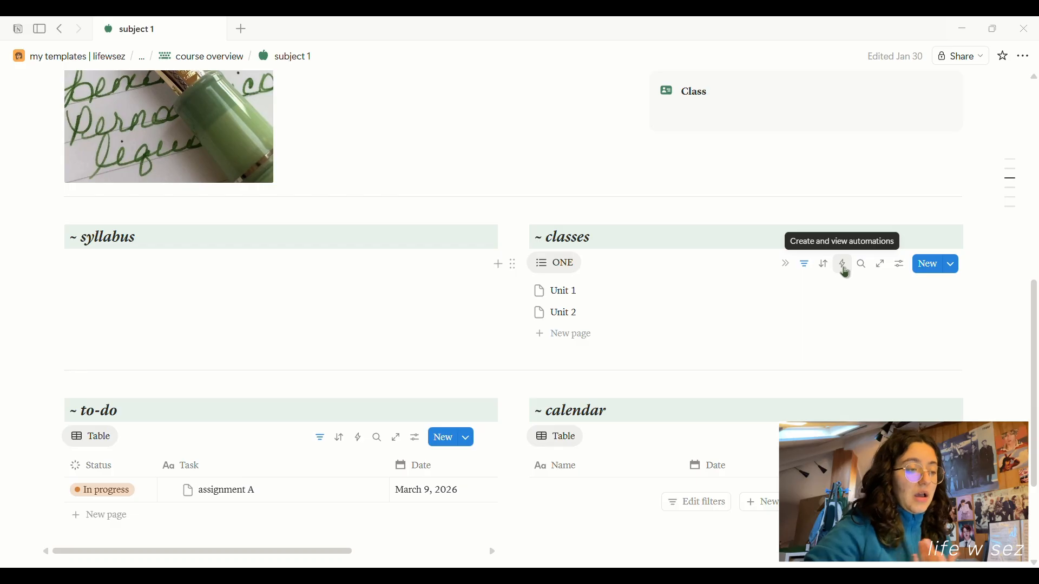
pyautogui.moveTo(575, 290)
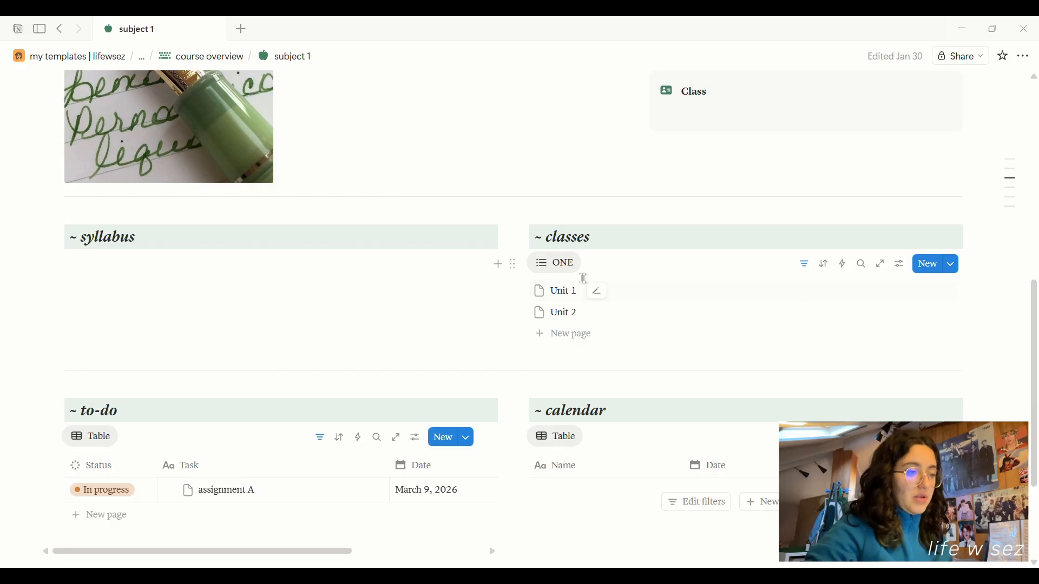
# Open the Unit 1 note from subject 1's classes list in a side panel.
pyautogui.click(881, 264)
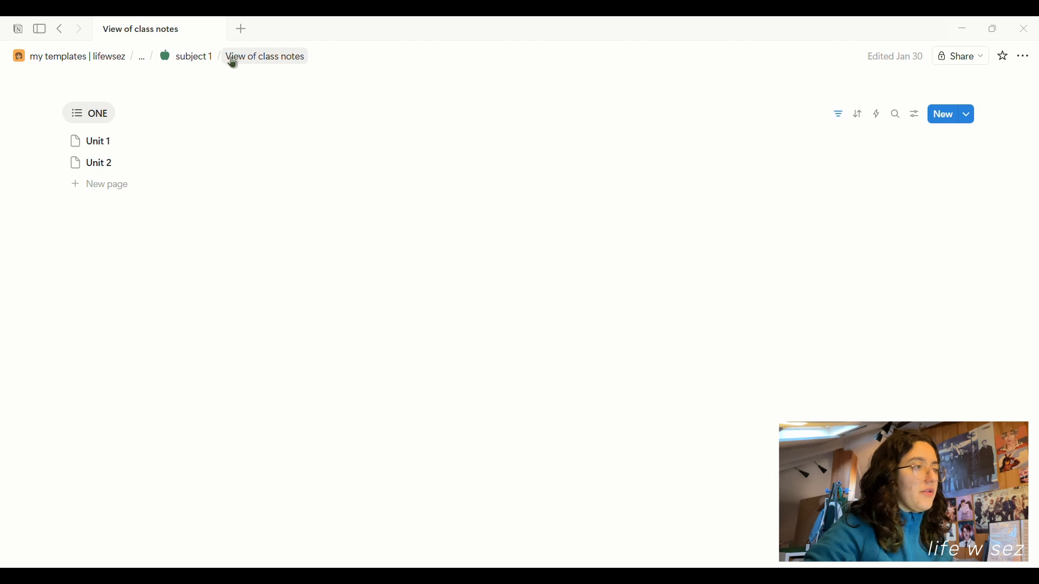
pyautogui.click(182, 64)
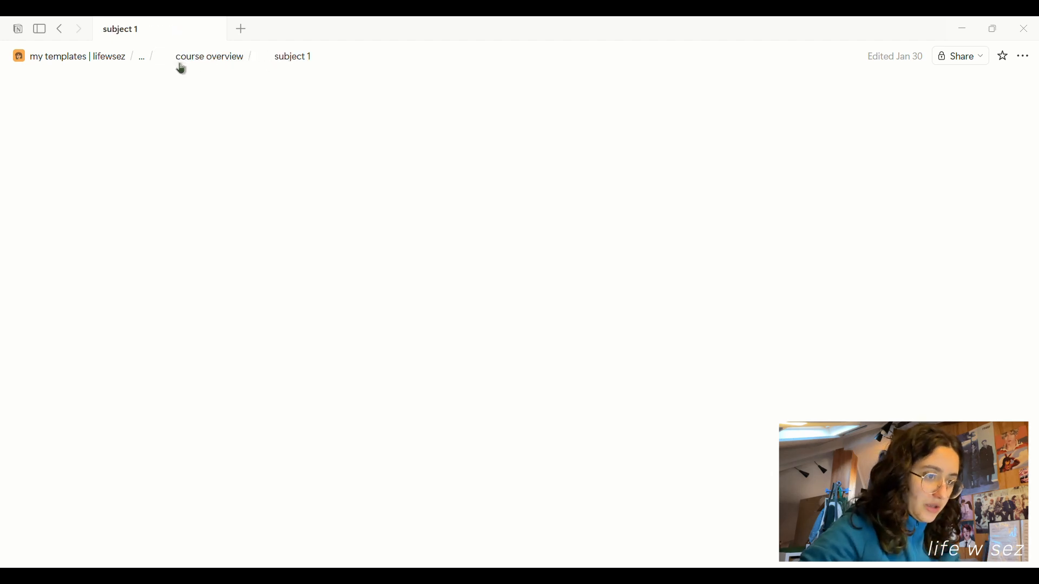
pyautogui.scroll(-6, 911, 272)
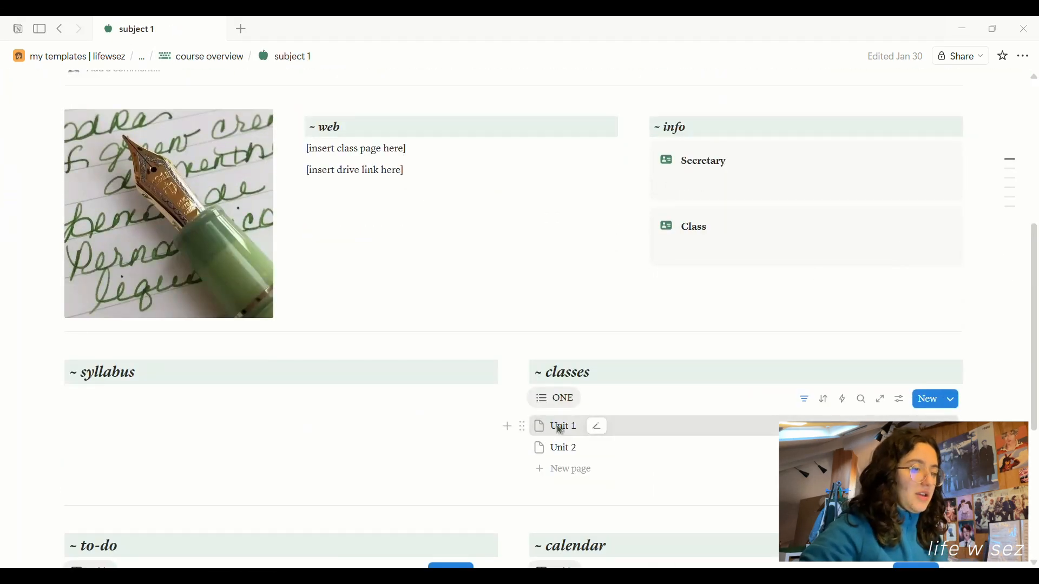
pyautogui.click(555, 426)
pyautogui.click(640, 377)
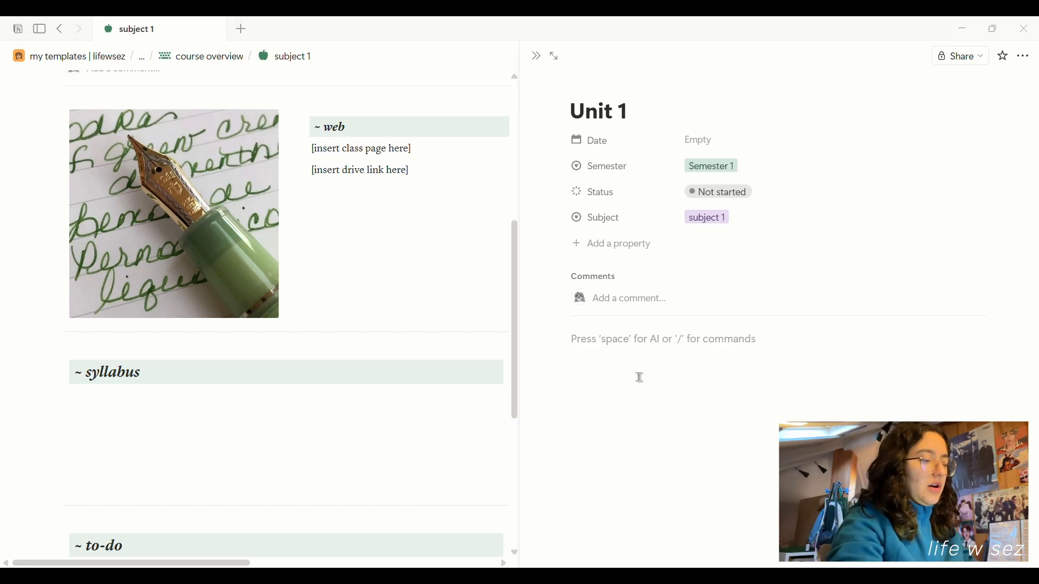
# Add a Heading 1 reading 'Cardiovascular Disease' to Unit 1's body.
pyautogui.write('/h1')
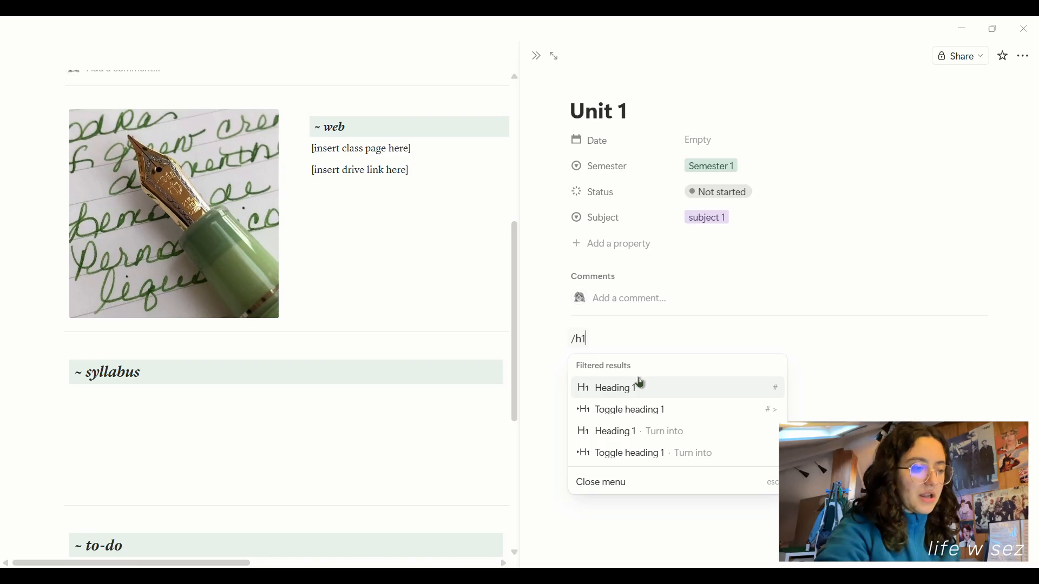
pyautogui.click(640, 388)
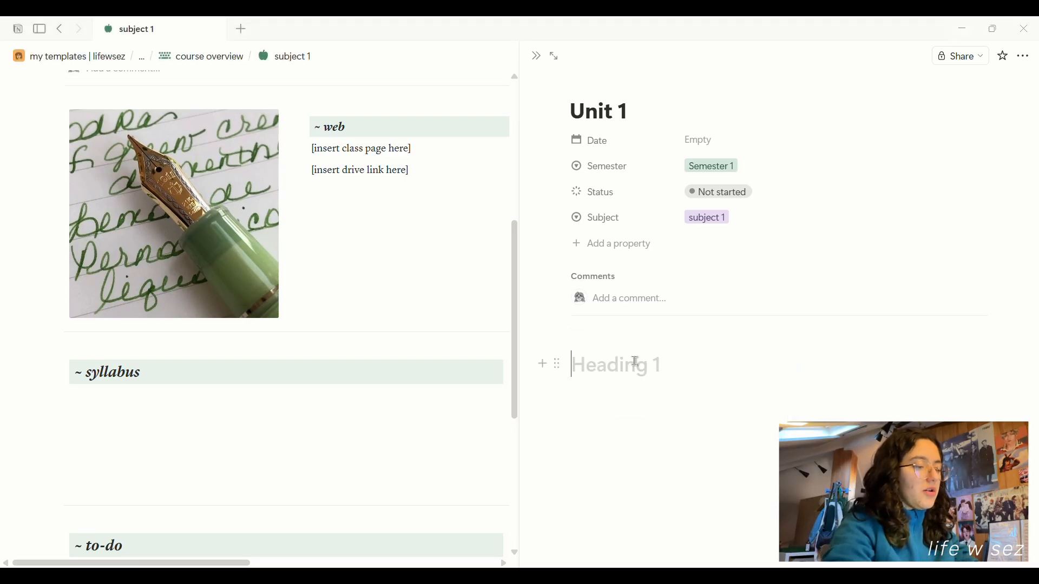
pyautogui.write('Carrdi')
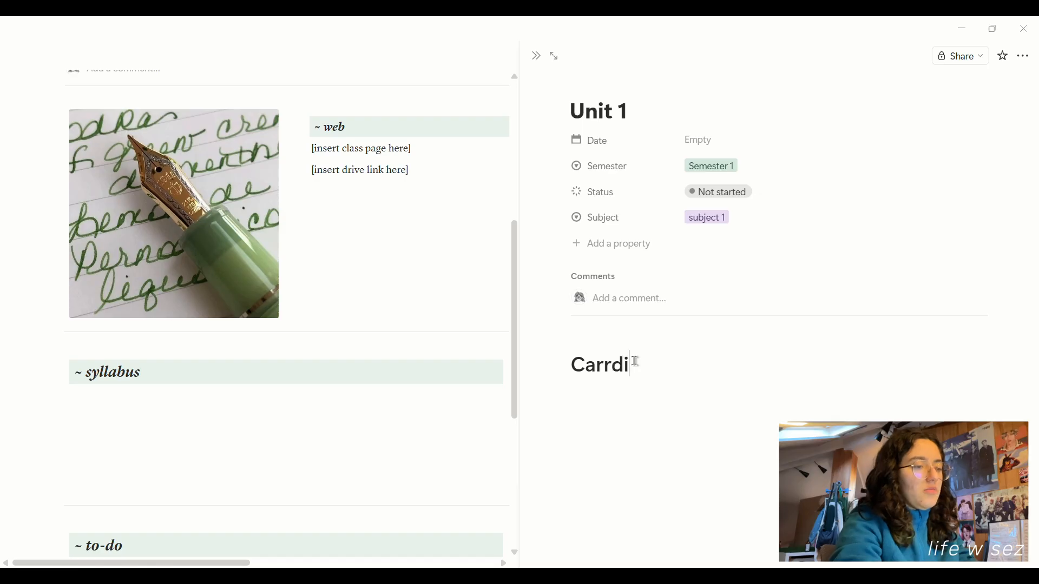
pyautogui.press('BackSpace')
pyautogui.press('BackSpace')
pyautogui.press('BackSpace')
pyautogui.write('dioVasc')
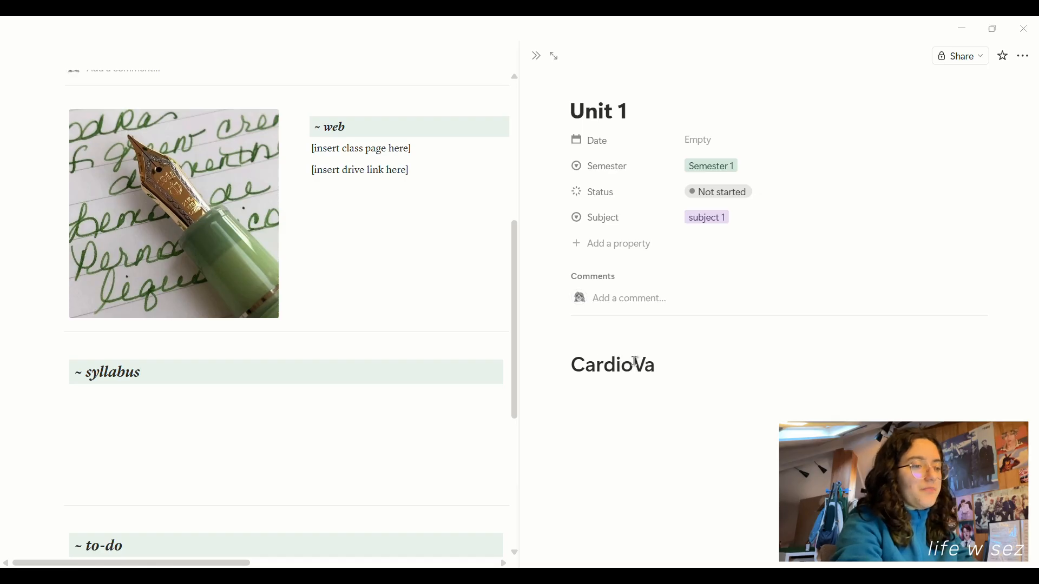
pyautogui.press('BackSpace')
pyautogui.press('BackSpace')
pyautogui.press('BackSpace')
pyautogui.press('BackSpace')
pyautogui.write('vasc')
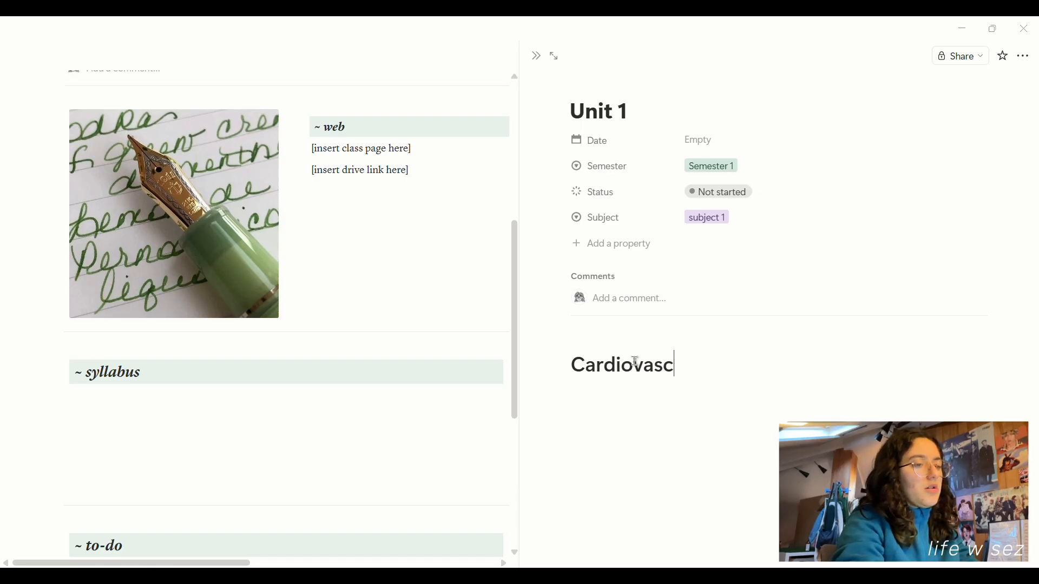
pyautogui.write('ular Disease')
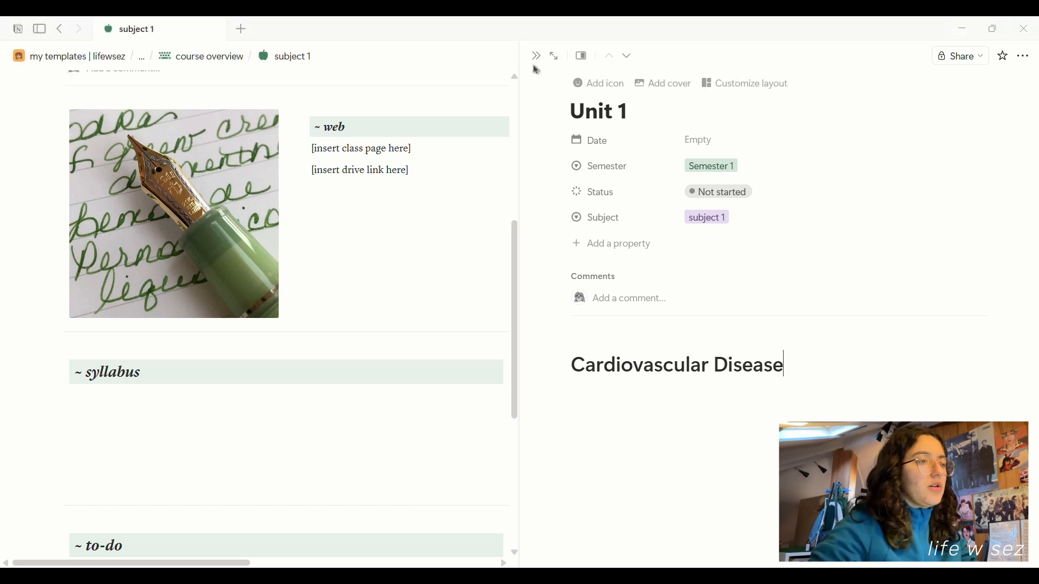
# Navigate via green akademia to class notes' Semester 1 board and open Unit 1.
pyautogui.click(142, 57)
pyautogui.click(223, 101)
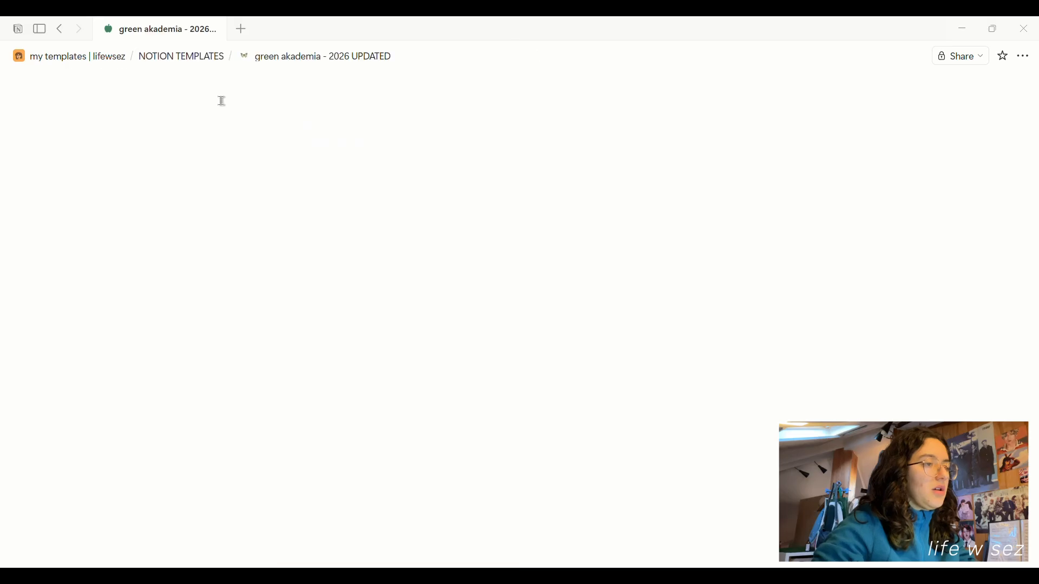
pyautogui.scroll(-5, 599, 363)
pyautogui.click(423, 412)
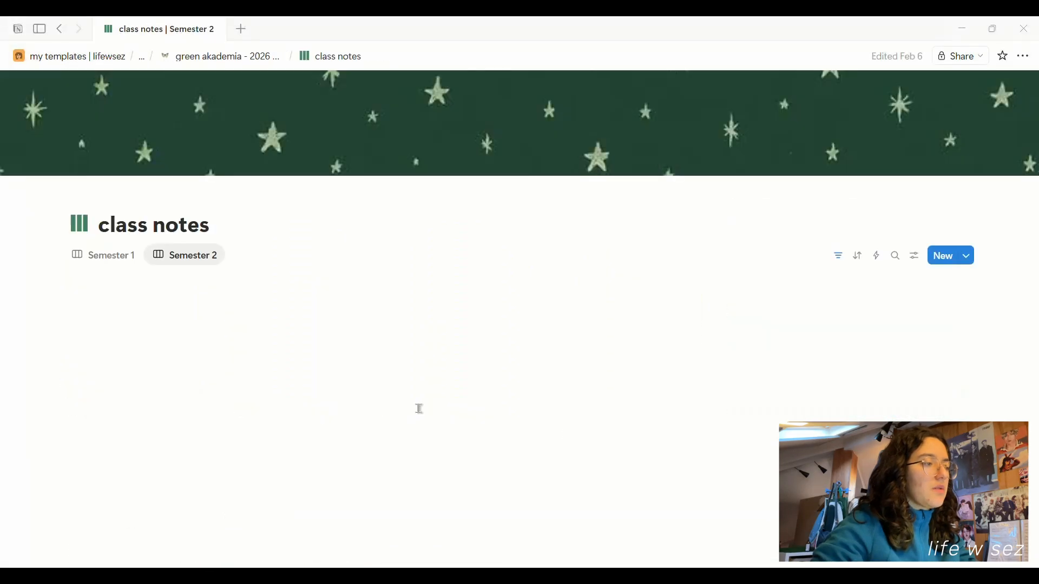
pyautogui.click(122, 256)
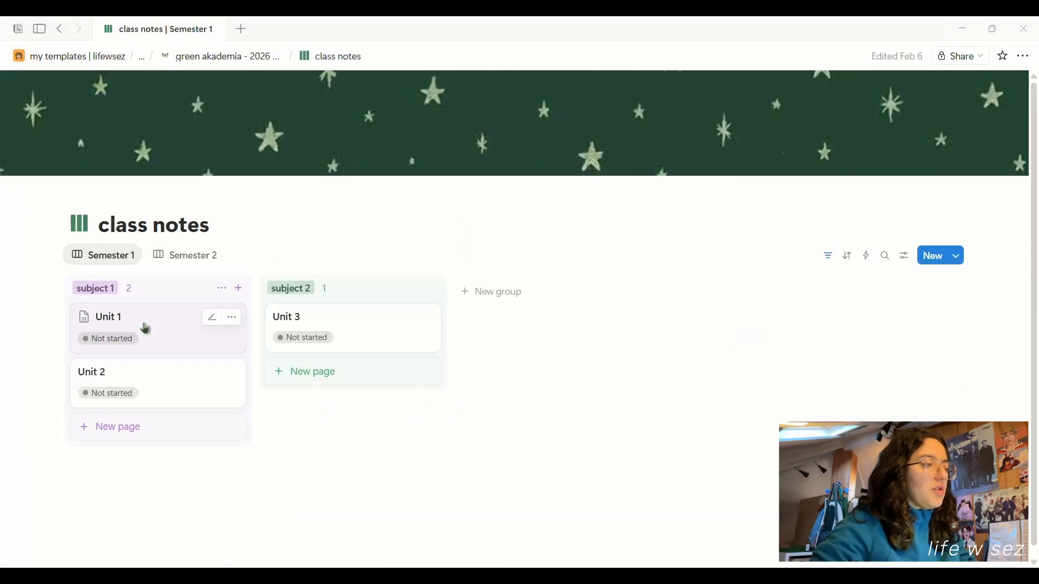
pyautogui.click(144, 327)
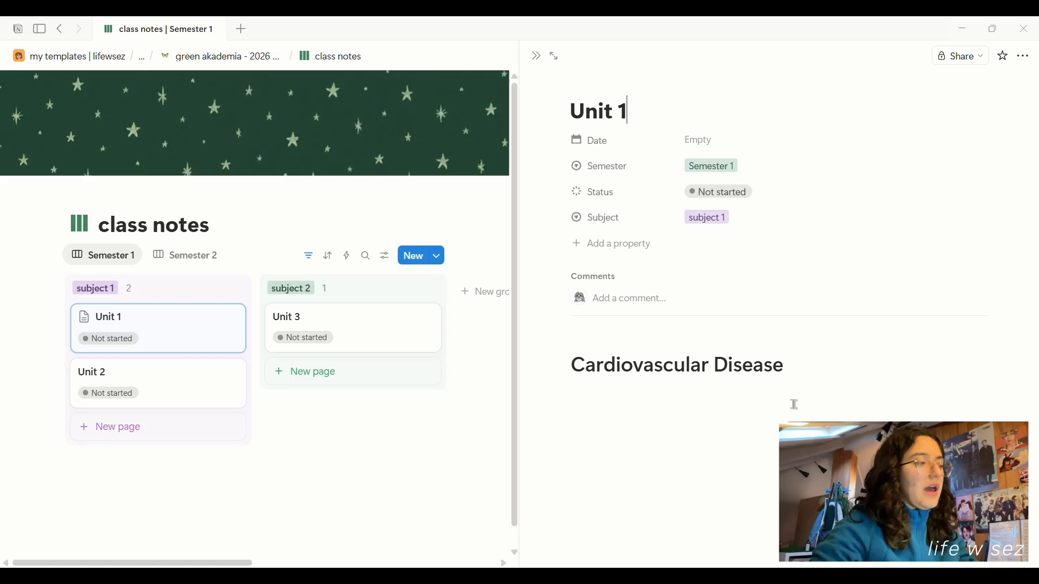
# Delete the Cardiovascular Disease heading and reopen subject 1 from the course overview.
pyautogui.moveTo(753, 411); pyautogui.dragTo(601, 308)
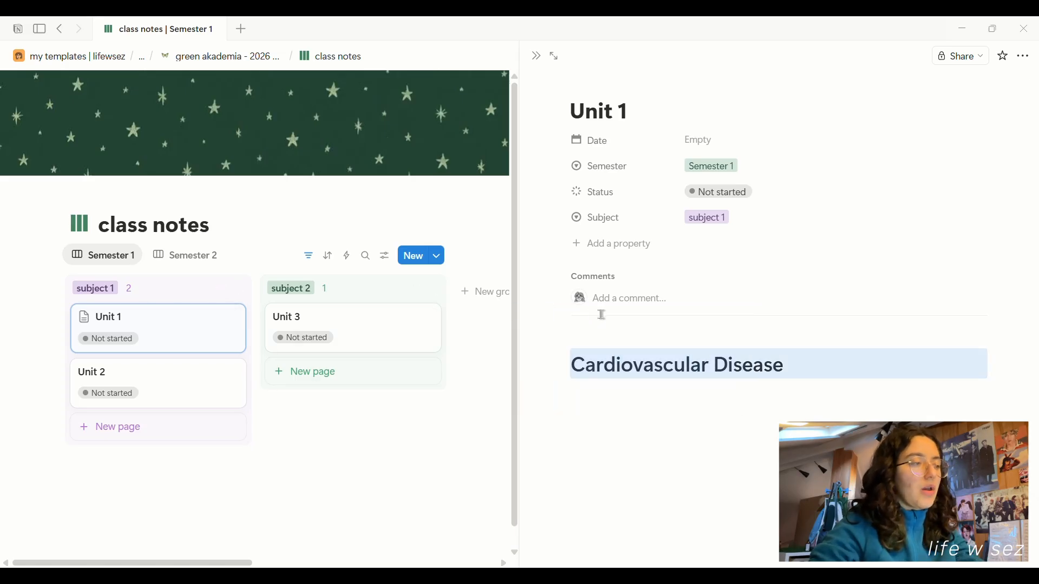
pyautogui.press('BackSpace')
pyautogui.click(208, 56)
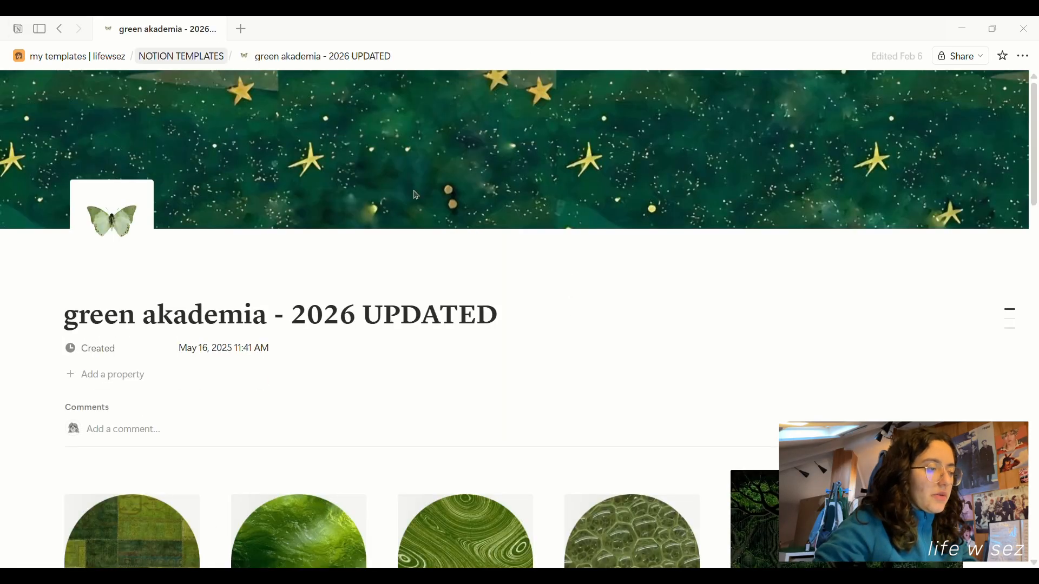
pyautogui.scroll(-8, 326, 294)
pyautogui.click(162, 463)
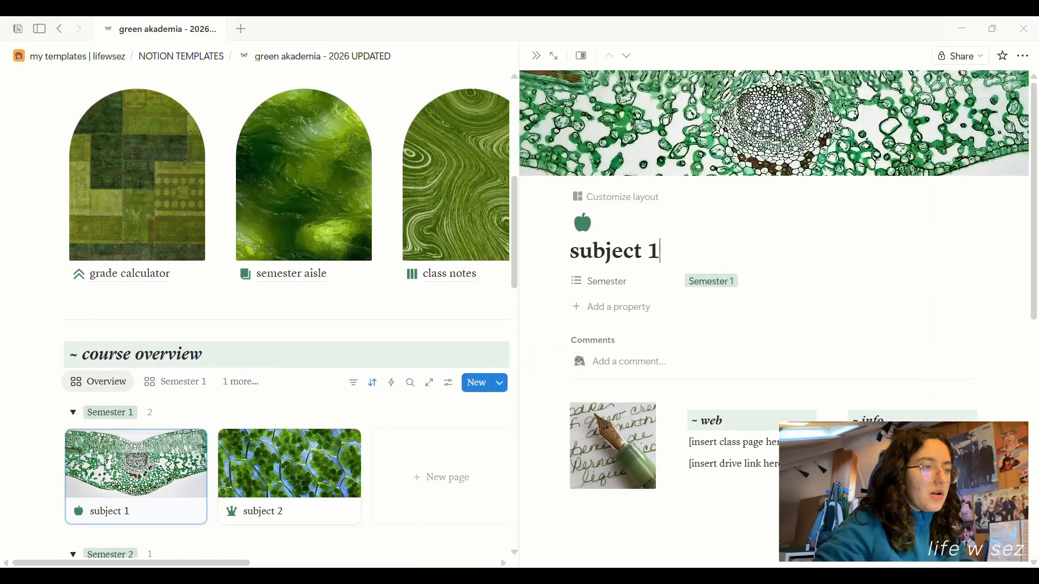
pyautogui.scroll(-5, 577, 269)
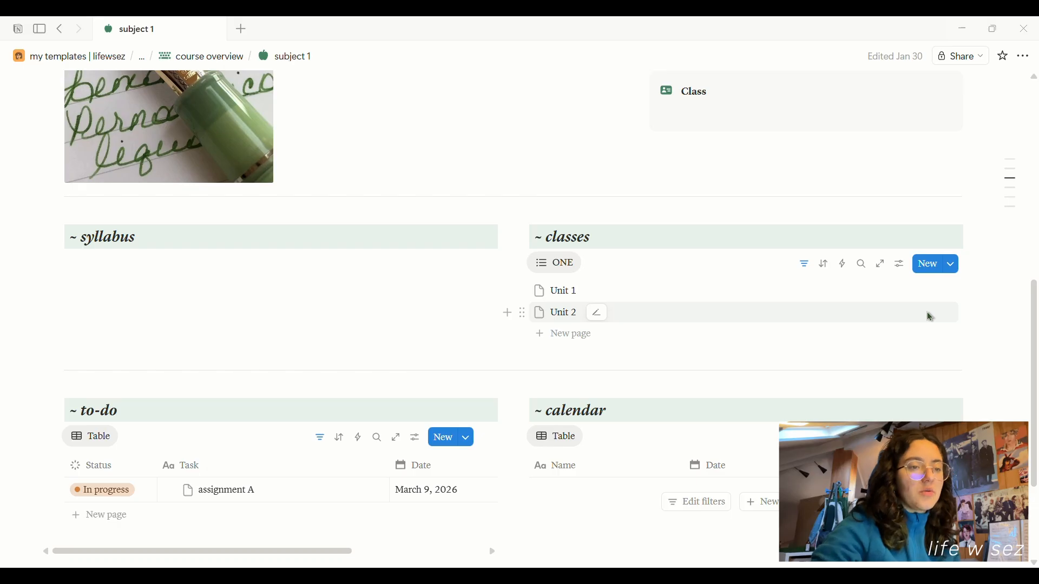
# Review the class notes database properties, then close the Status property panel.
pyautogui.click(901, 265)
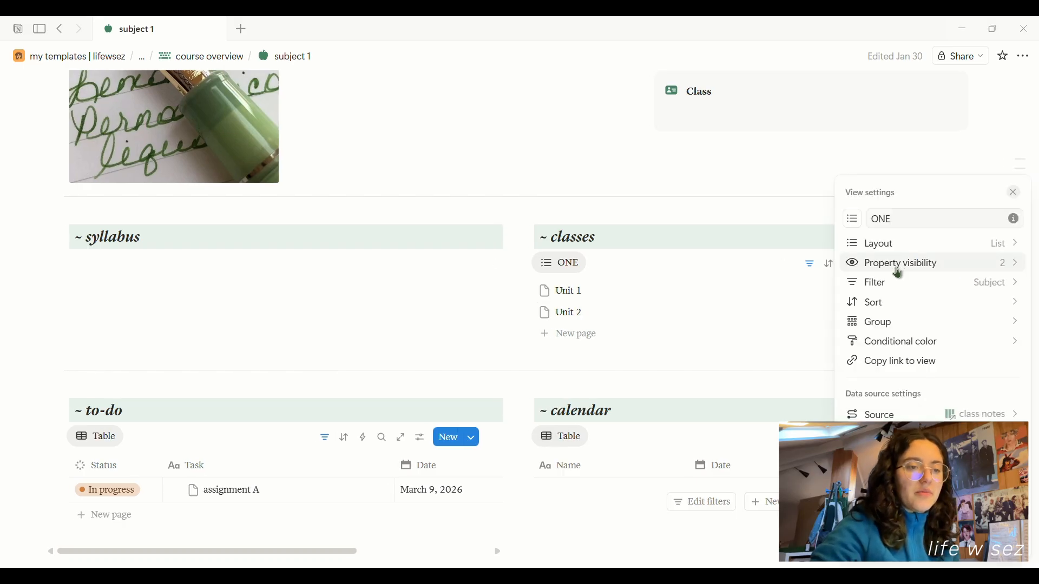
pyautogui.click(921, 265)
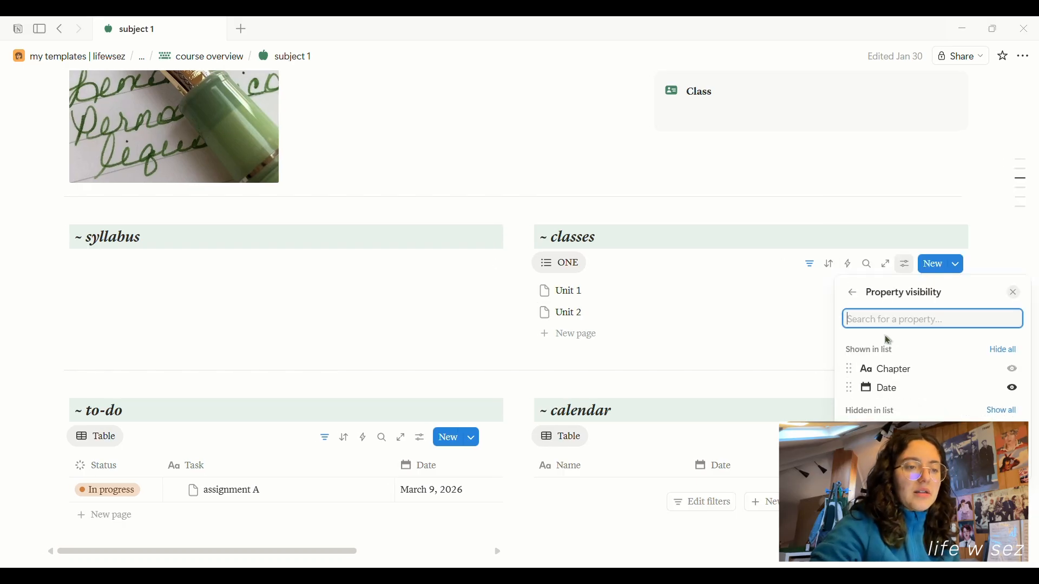
pyautogui.click(853, 293)
pyautogui.click(922, 265)
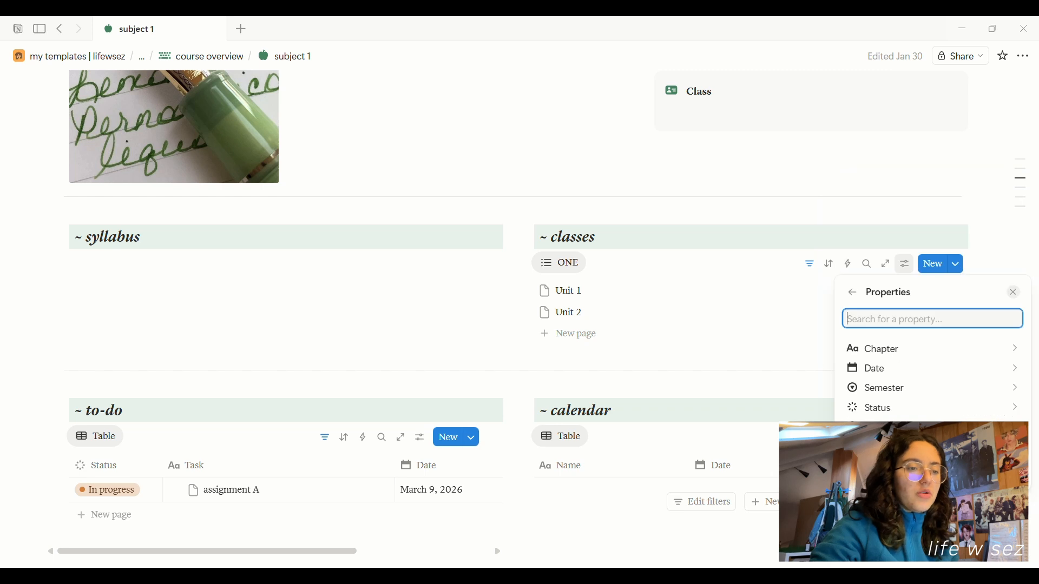
pyautogui.click(910, 405)
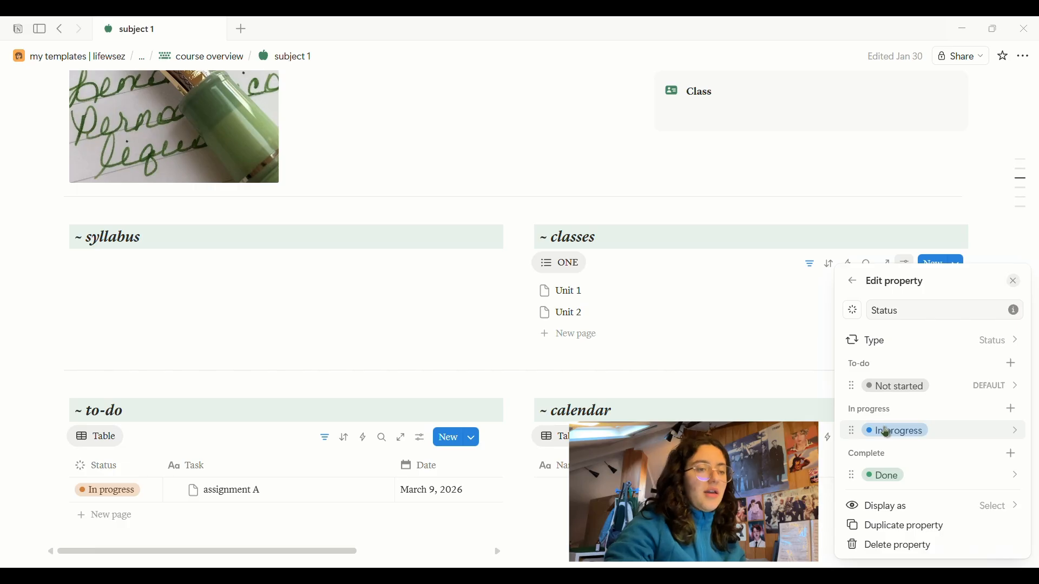
pyautogui.click(1020, 282)
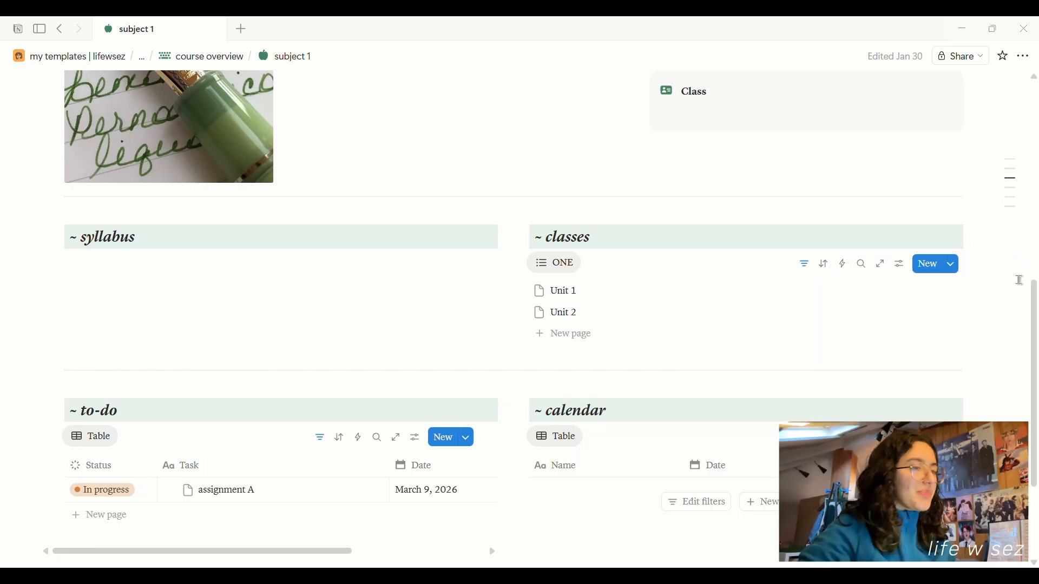
pyautogui.scroll(-3, 885, 240)
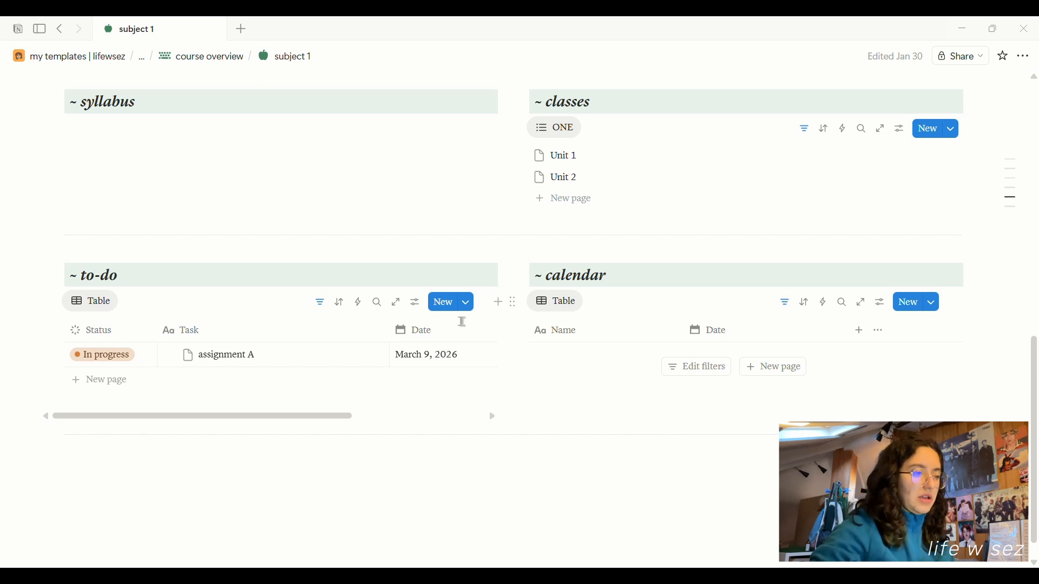
pyautogui.click(361, 357)
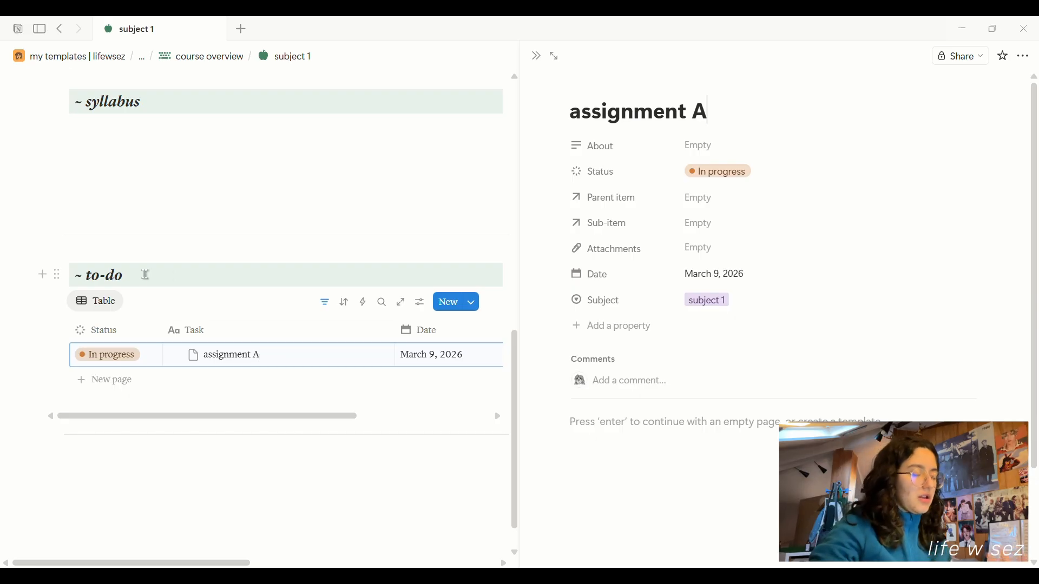
pyautogui.click(403, 303)
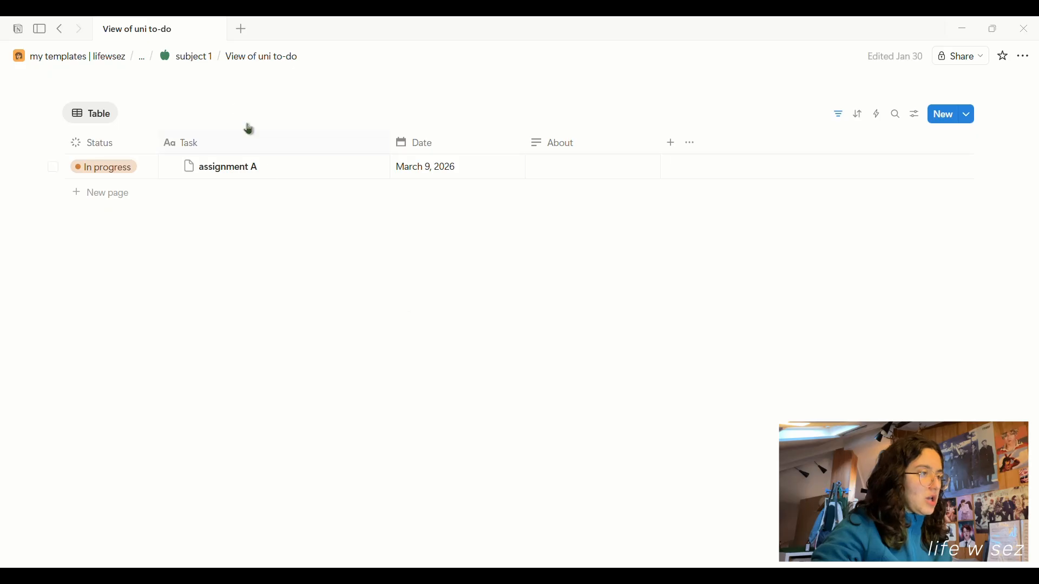
pyautogui.click(186, 57)
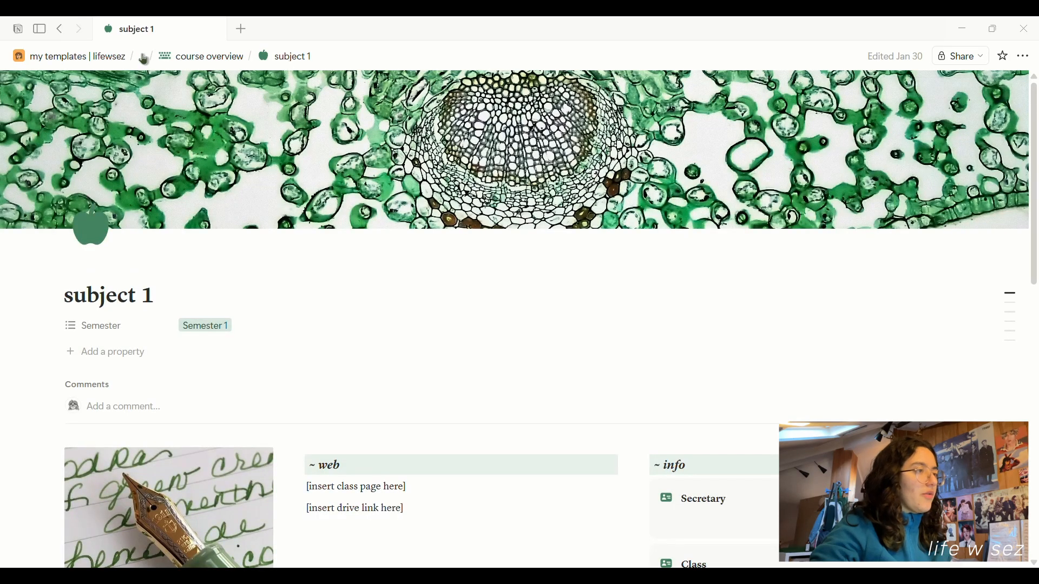
# Go to the green akademia - 2026 UPDATED page and preview subject 1 from the course overview.
pyautogui.click(145, 61)
pyautogui.click(195, 95)
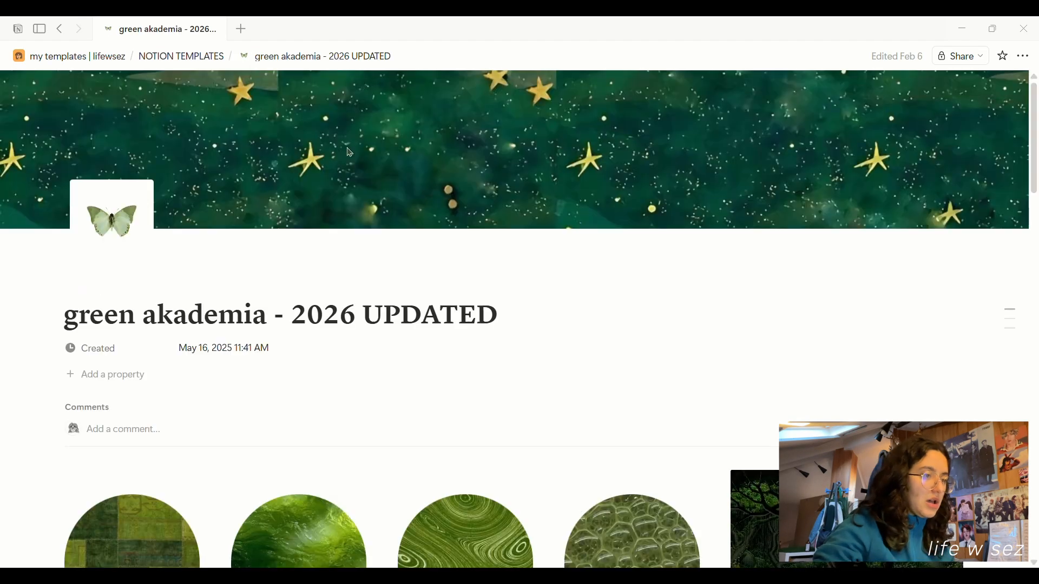
pyautogui.scroll(-10, 578, 303)
pyautogui.scroll(-8, 578, 303)
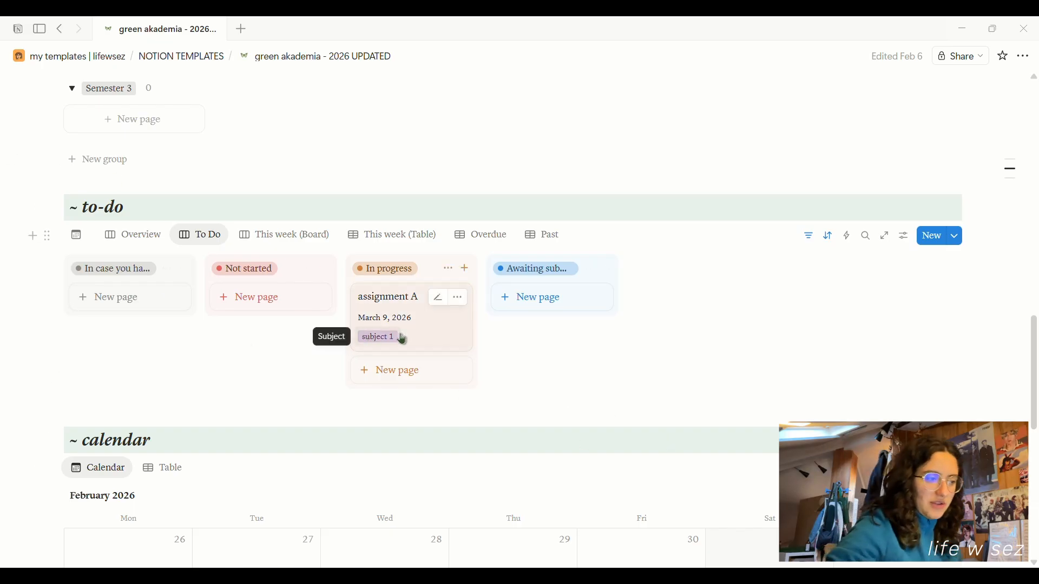
pyautogui.scroll(14, 475, 408)
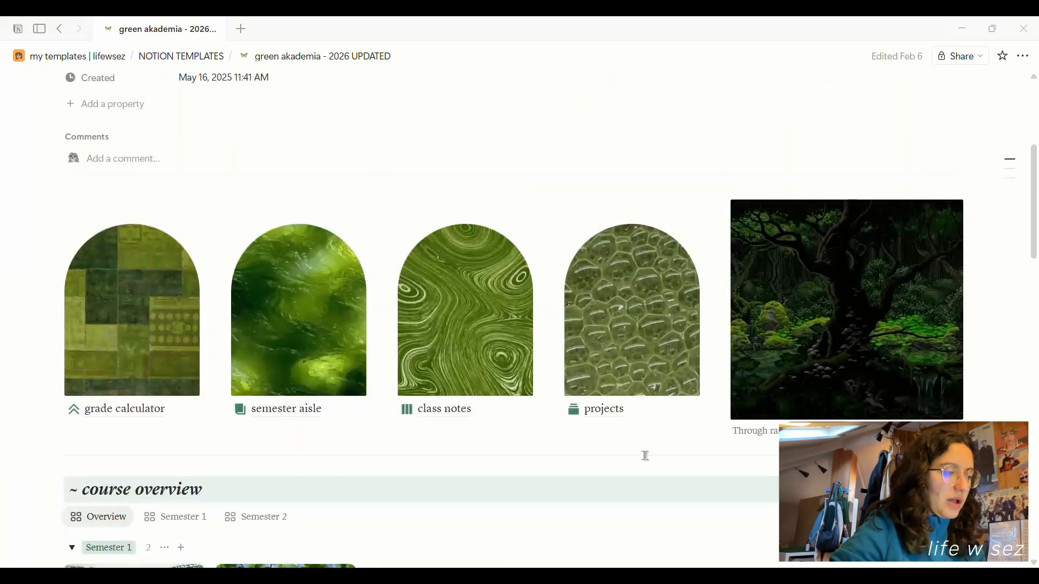
pyautogui.scroll(-6, 360, 371)
pyautogui.click(127, 285)
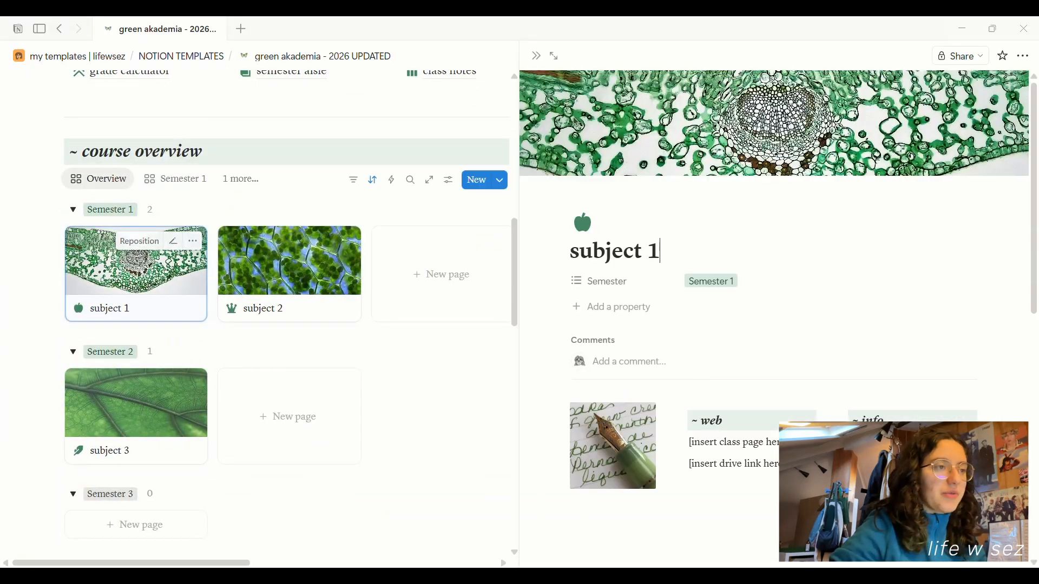
# Open subject 1 as a full page, then return to course overview and preview blank subject 2.
pyautogui.rightClick(98, 293)
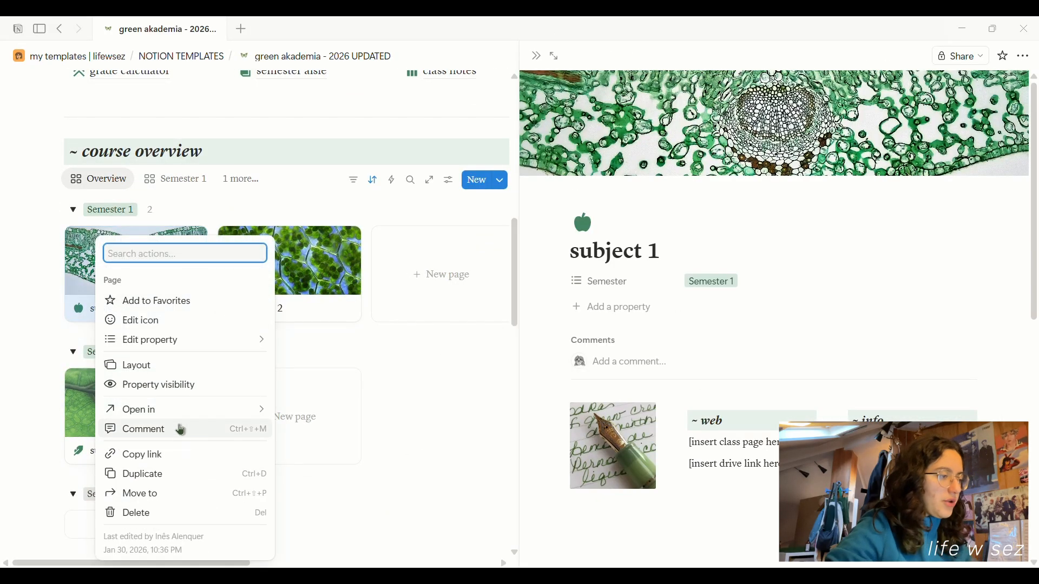
pyautogui.moveTo(186, 411)
pyautogui.click(339, 422)
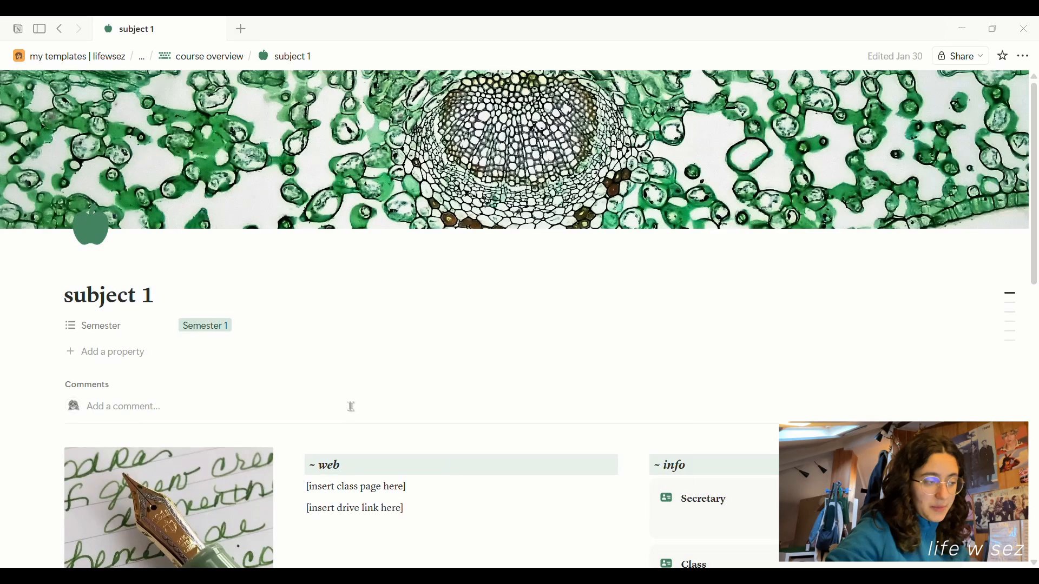
pyautogui.scroll(-10, 348, 406)
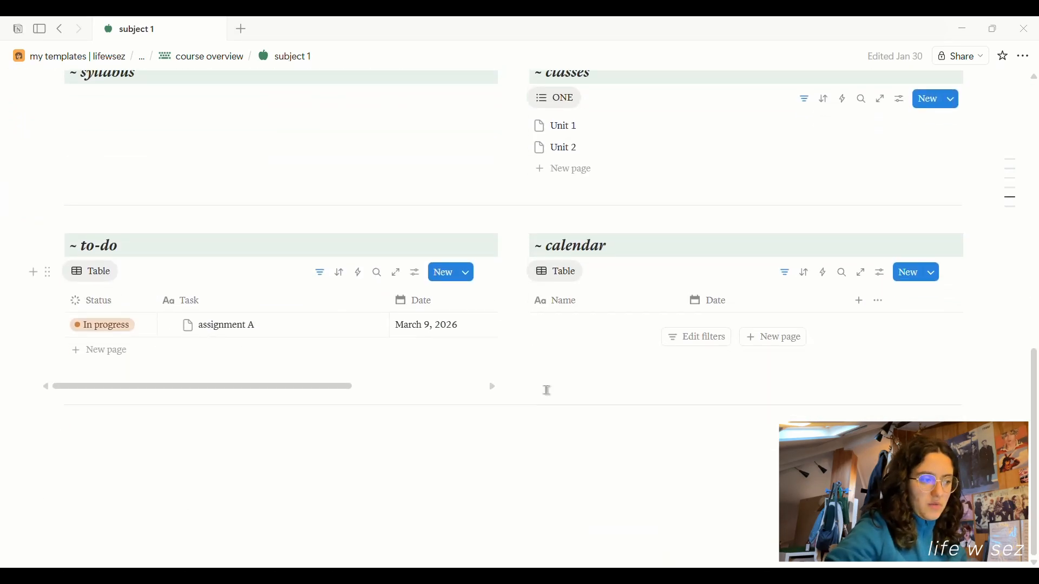
pyautogui.scroll(10, 547, 391)
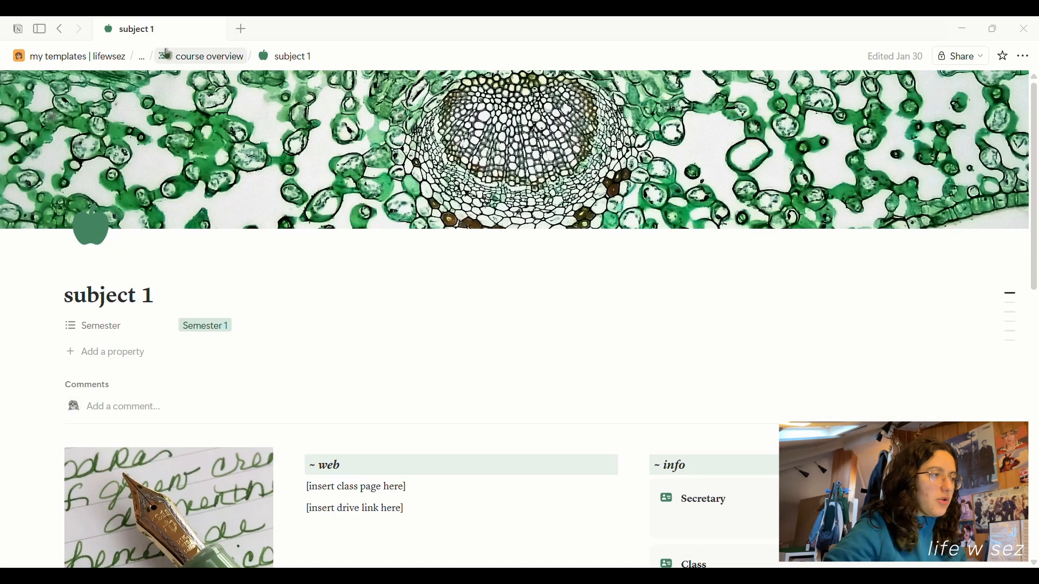
pyautogui.click(170, 56)
pyautogui.click(309, 249)
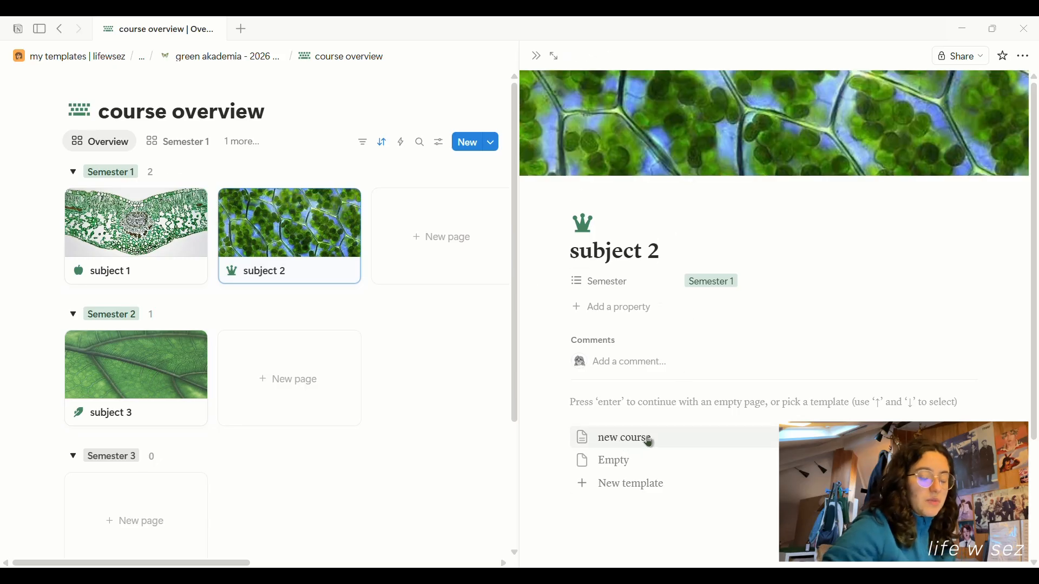
# Apply the 'new course' template to subject 2 and view it full page with Units 1–4.
pyautogui.click(652, 443)
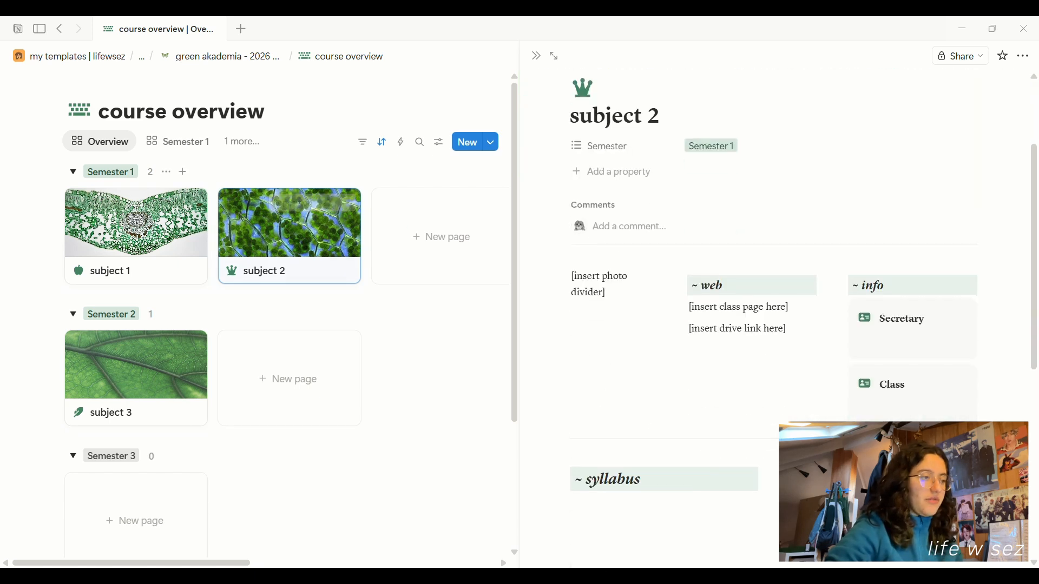
pyautogui.rightClick(292, 239)
pyautogui.moveTo(417, 415)
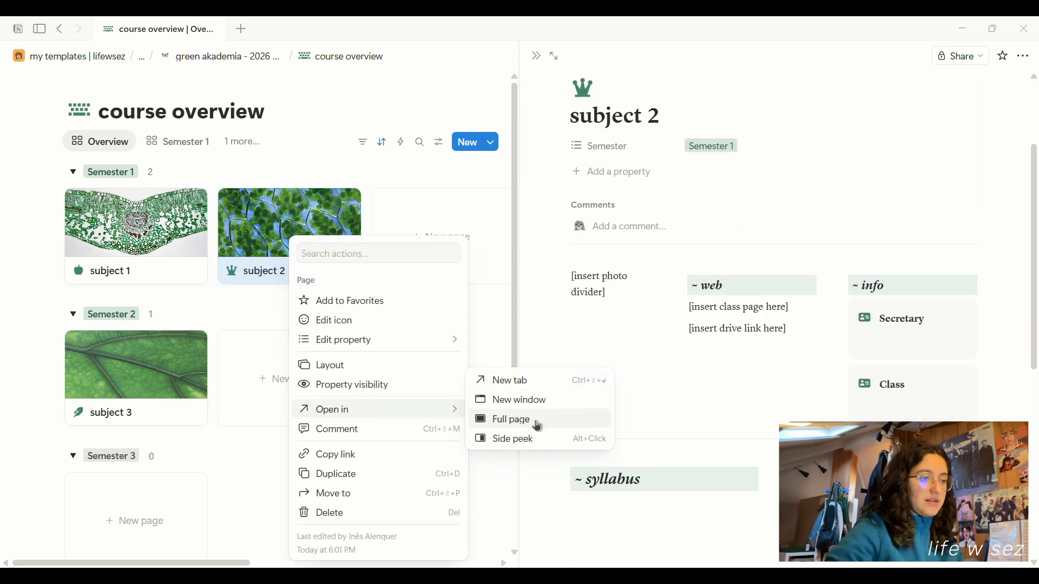
pyautogui.click(508, 418)
pyautogui.scroll(-6, 538, 421)
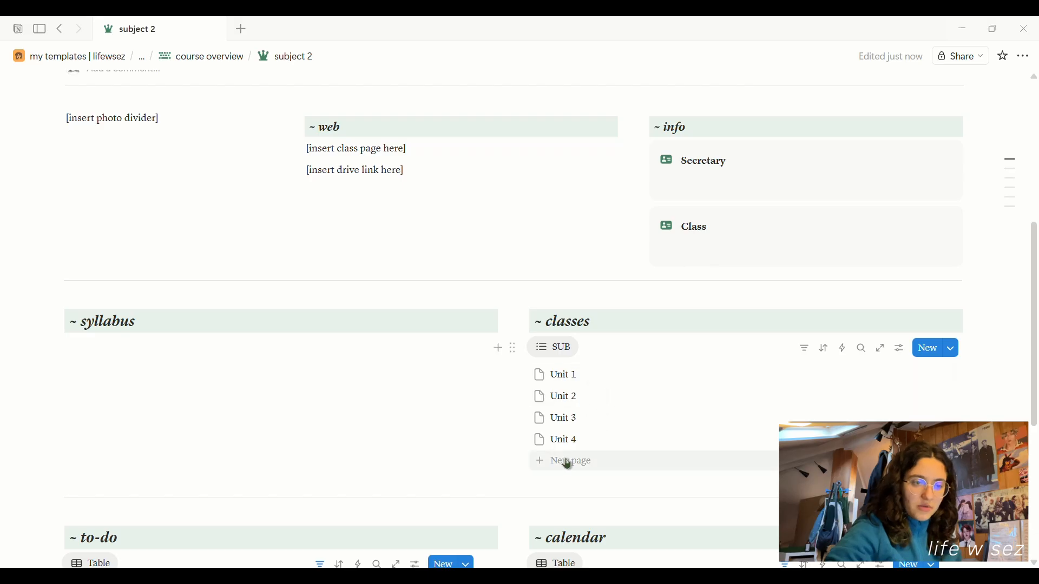
# Filter the classes list to subject 3 and delete the empty untitled class row.
pyautogui.click(809, 351)
pyautogui.click(836, 425)
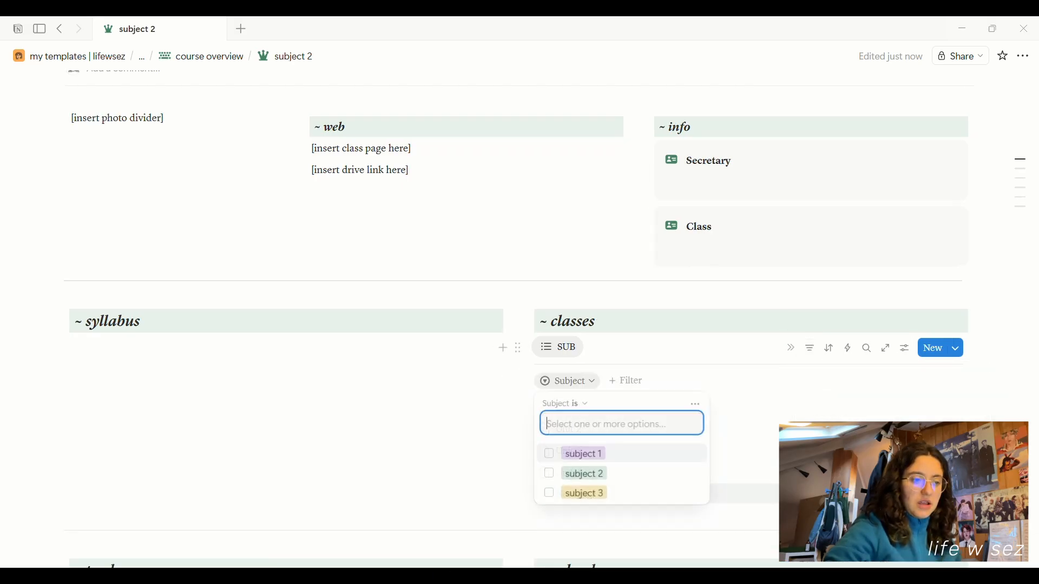
pyautogui.click(618, 498)
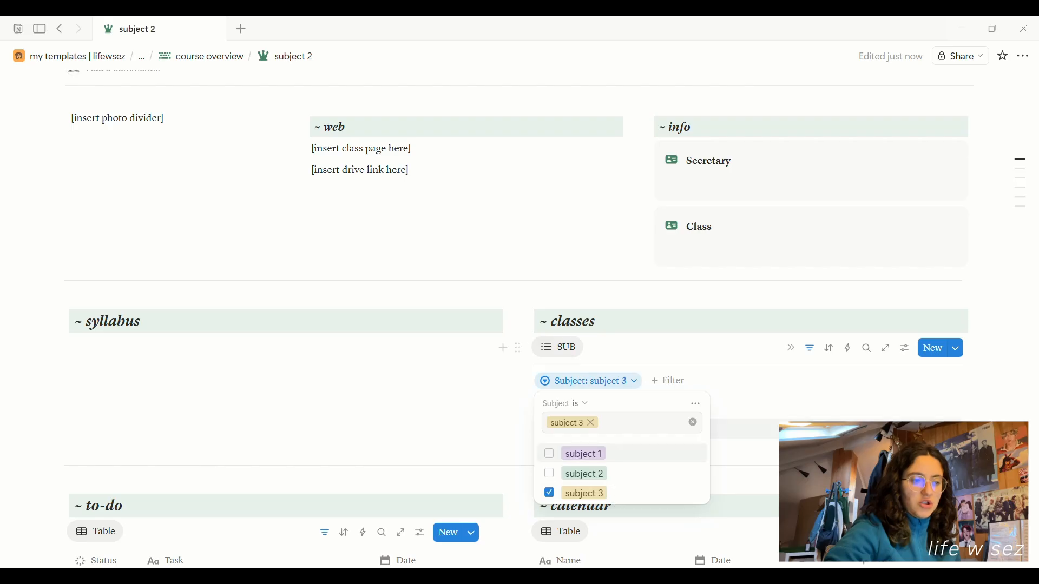
pyautogui.press('Escape')
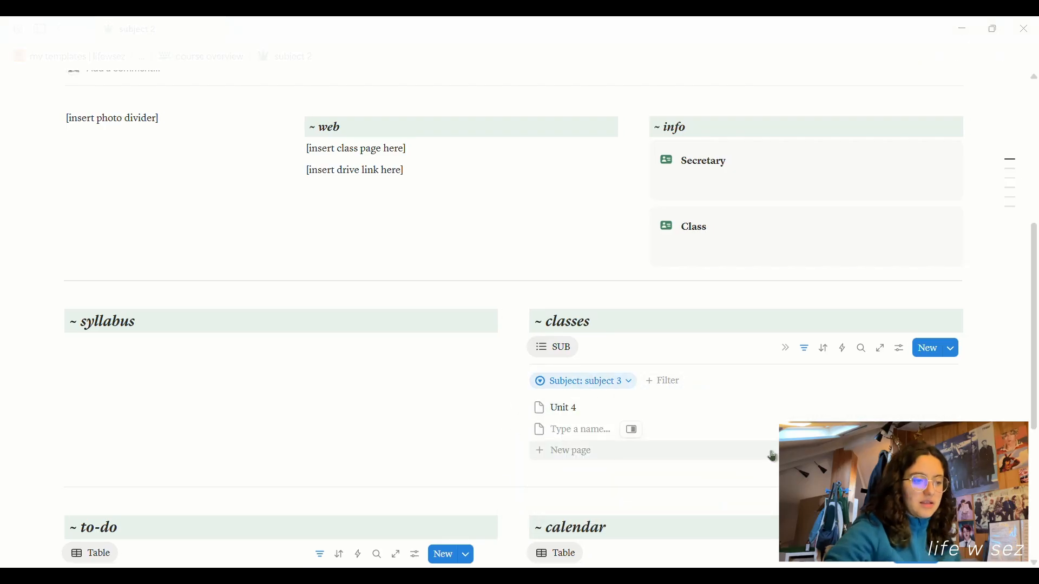
pyautogui.click(524, 432)
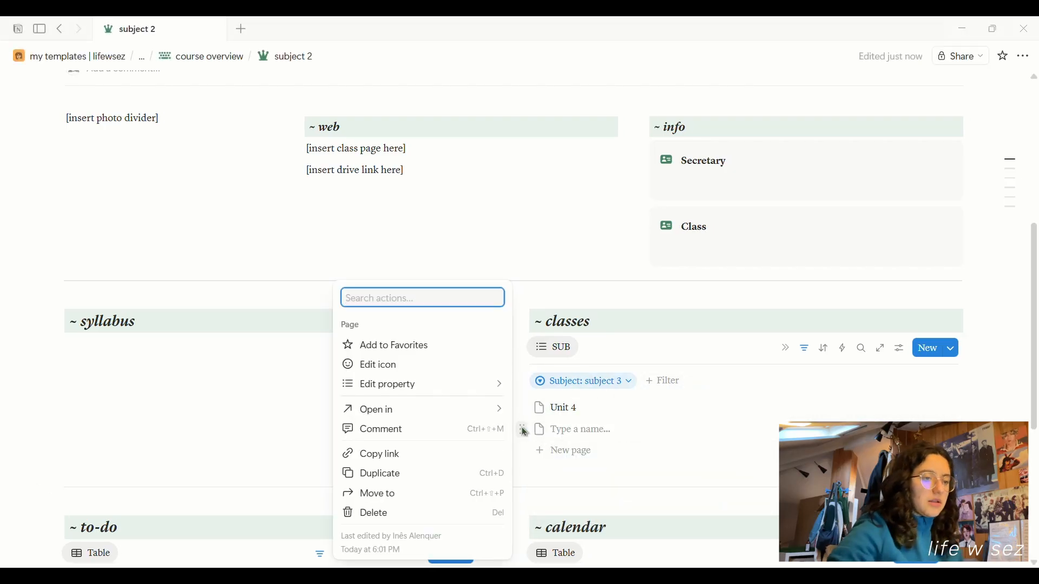
pyautogui.press('Delete')
pyautogui.scroll(-4, 101, 323)
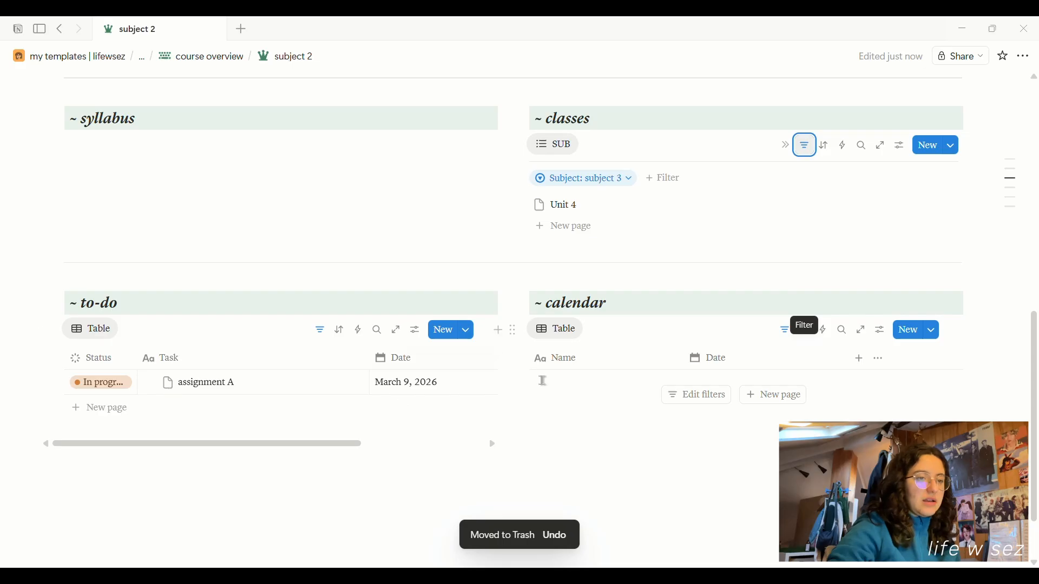
# Remove the subject 3 filter and delete all blocks from the subject 2 page body.
pyautogui.click(622, 181)
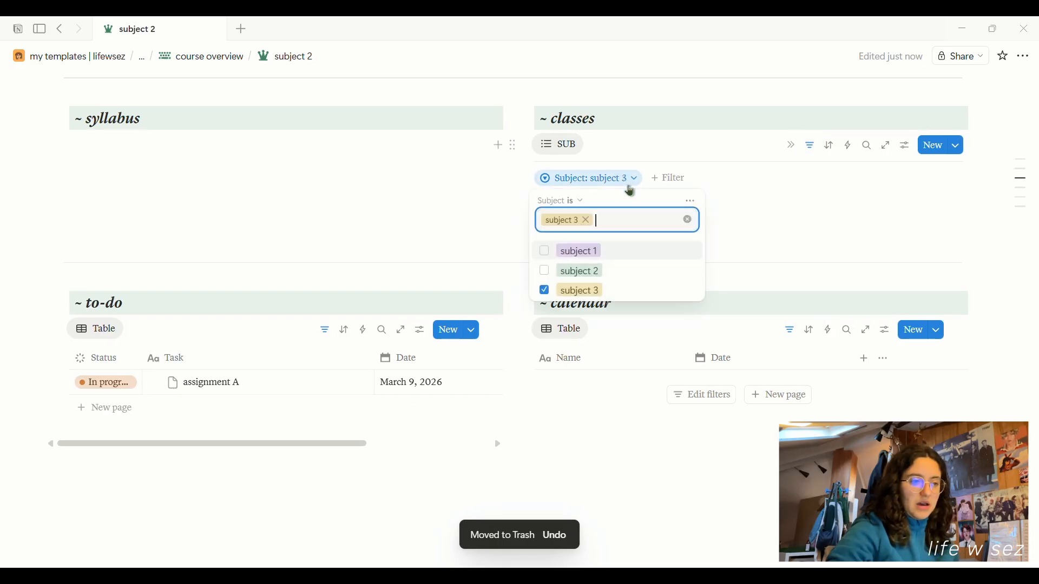
pyautogui.click(545, 290)
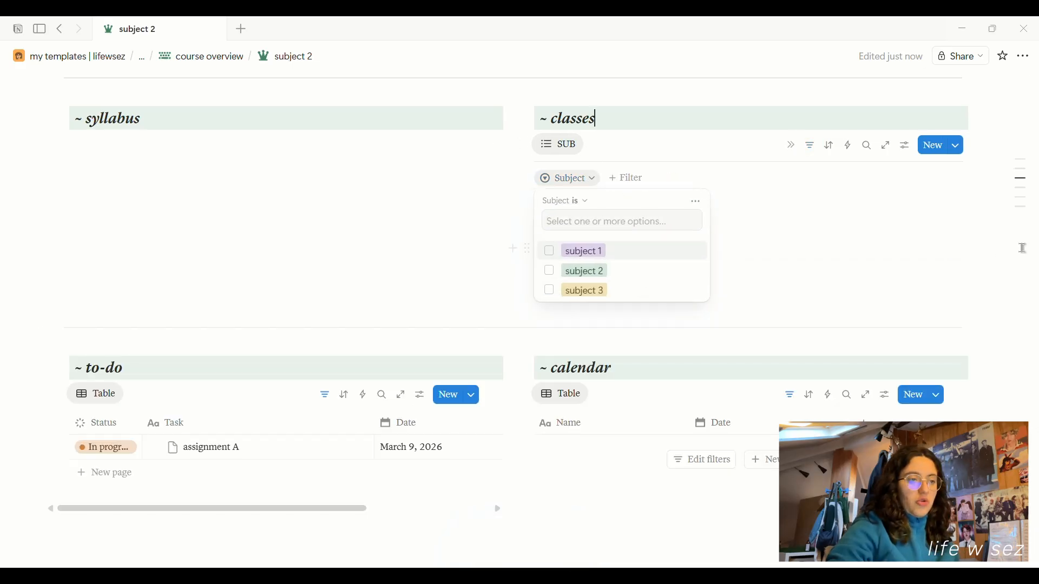
pyautogui.click(831, 210)
pyautogui.scroll(8, 815, 213)
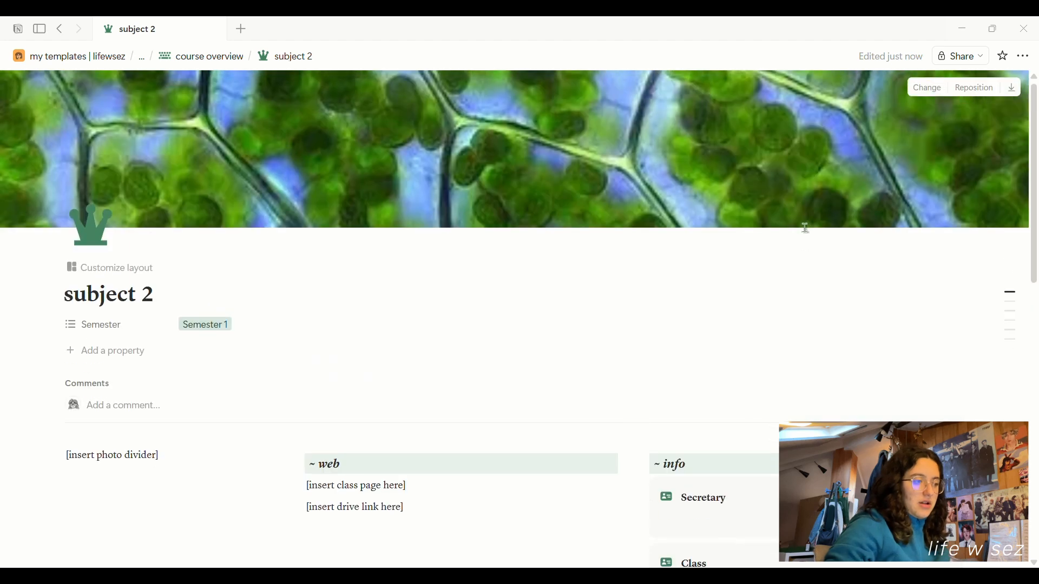
pyautogui.scroll(-13, 803, 227)
pyautogui.moveTo(846, 335); pyautogui.dragTo(281, 18)
pyautogui.press('Delete')
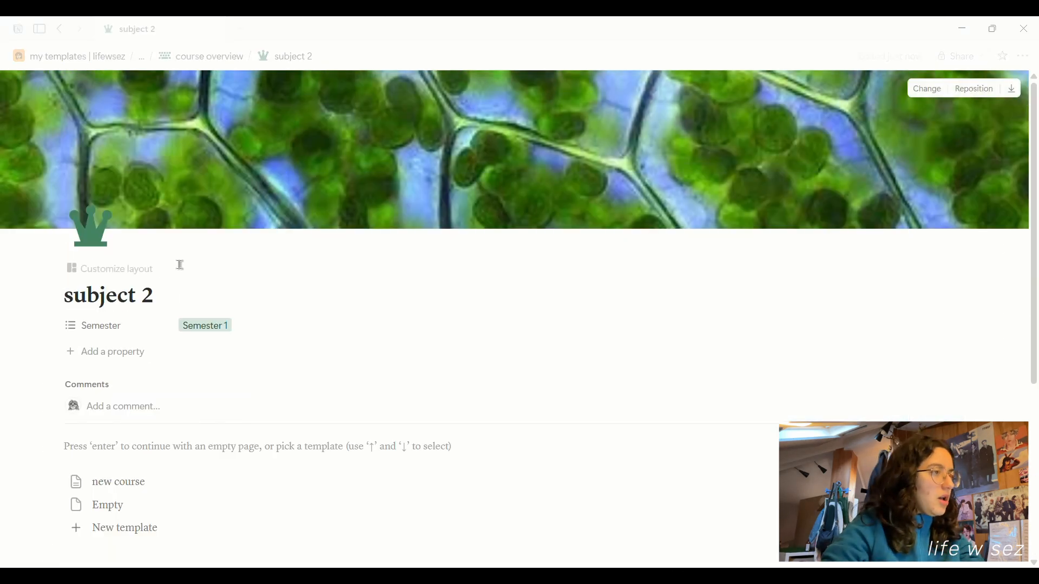
pyautogui.click(206, 56)
# Remove the Semester 1 tag from subject 3, leaving it under Semester 2 only.
pyautogui.click(182, 410)
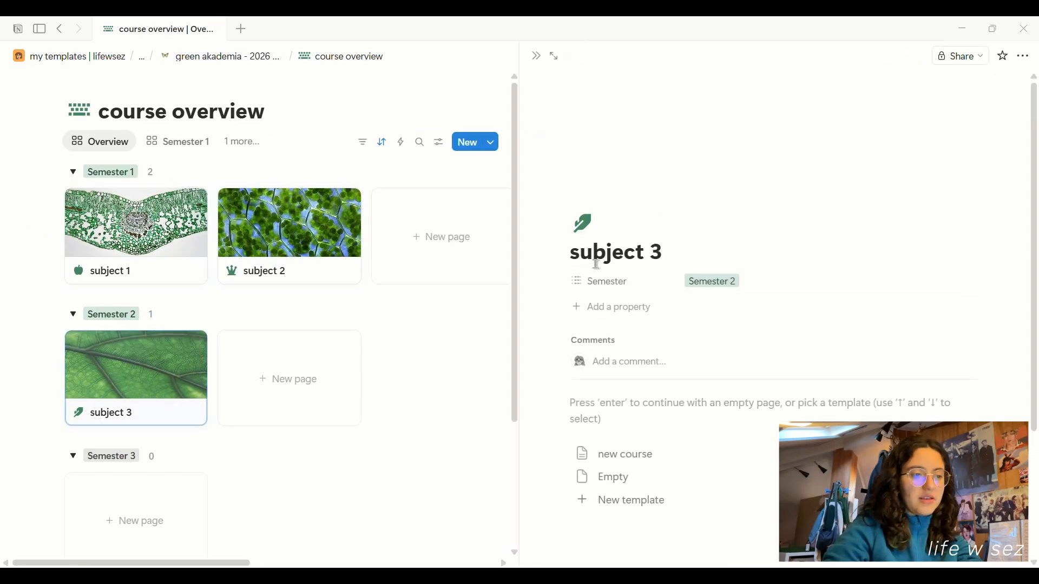
pyautogui.click(715, 282)
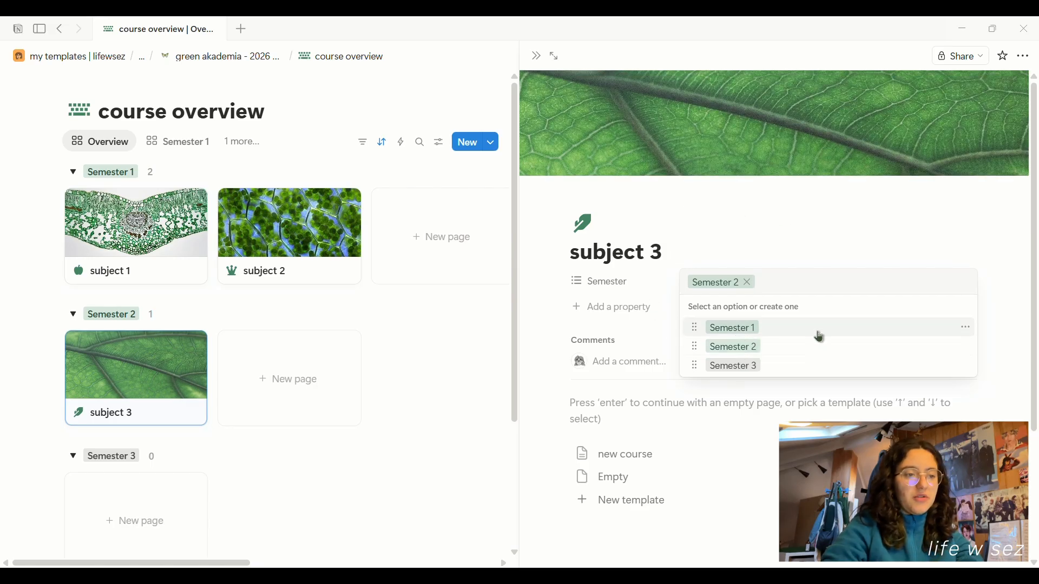
pyautogui.click(778, 333)
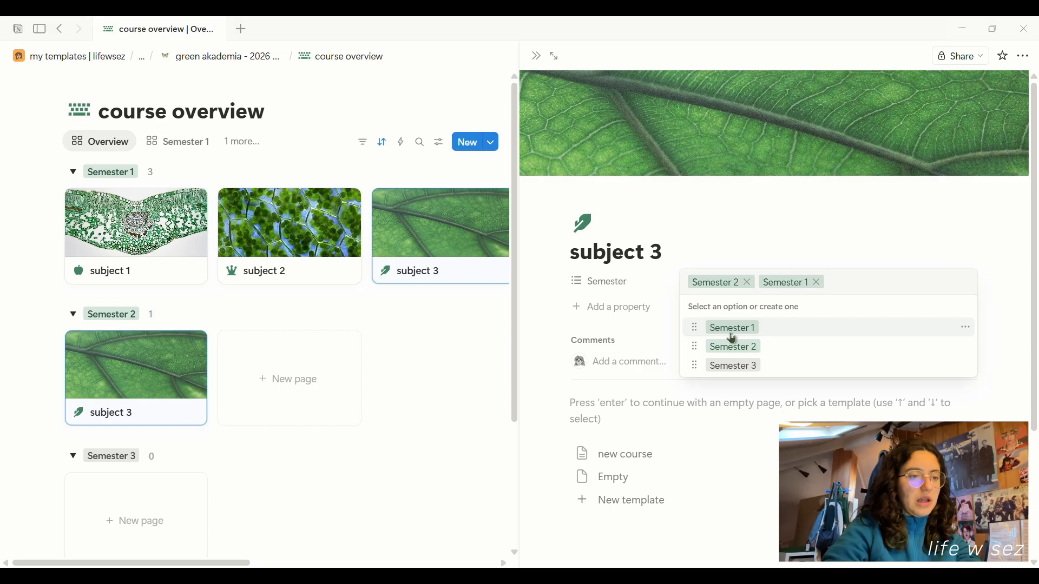
pyautogui.click(822, 284)
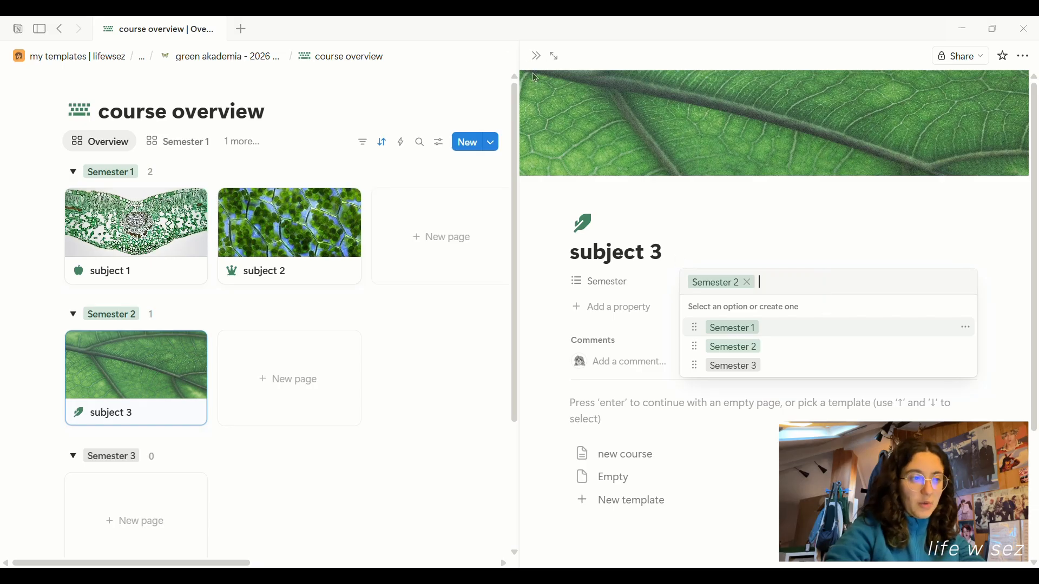
pyautogui.click(227, 51)
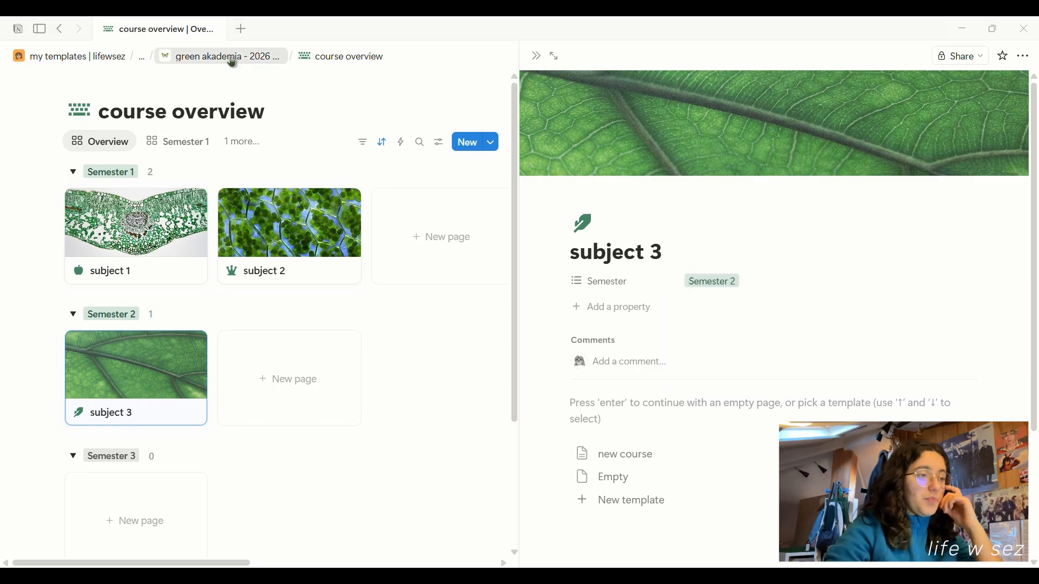
pyautogui.click(230, 54)
# Scroll through the green akademia page sections and back up to its starry cover.
pyautogui.scroll(-8, 630, 341)
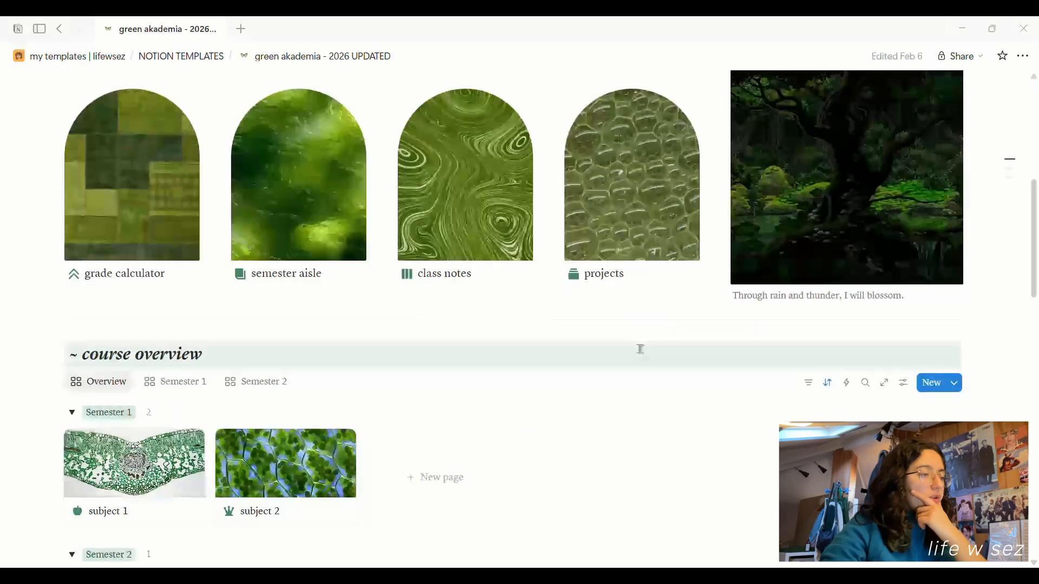
pyautogui.scroll(-10, 642, 349)
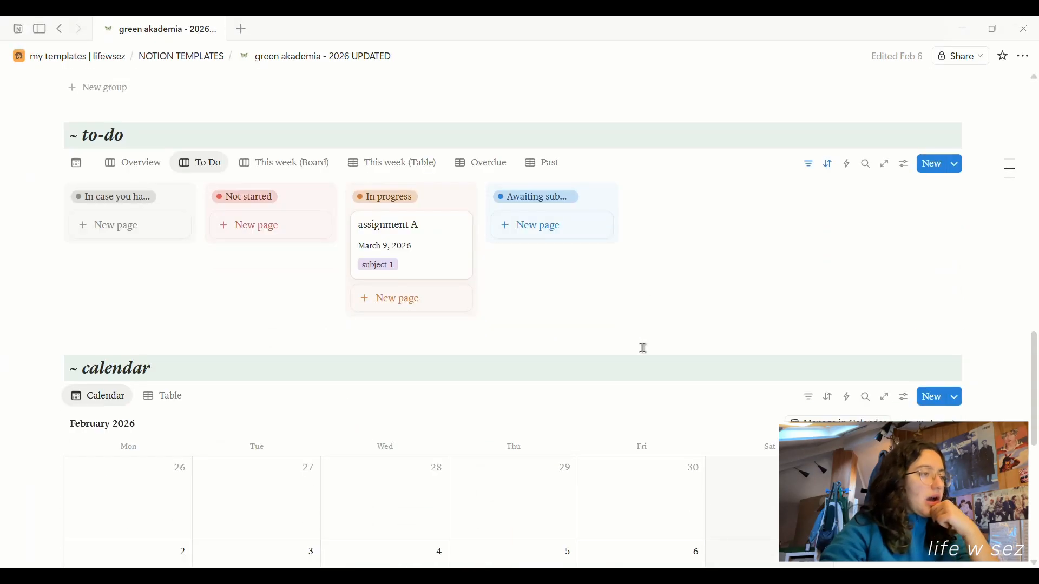
pyautogui.scroll(-6, 644, 348)
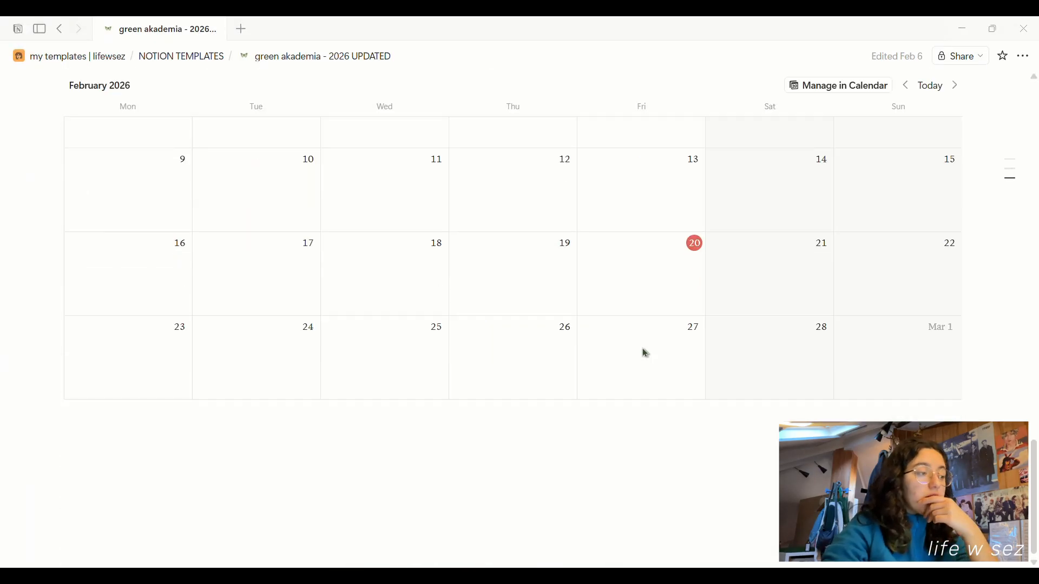
pyautogui.scroll(5, 644, 353)
pyautogui.scroll(15, 645, 353)
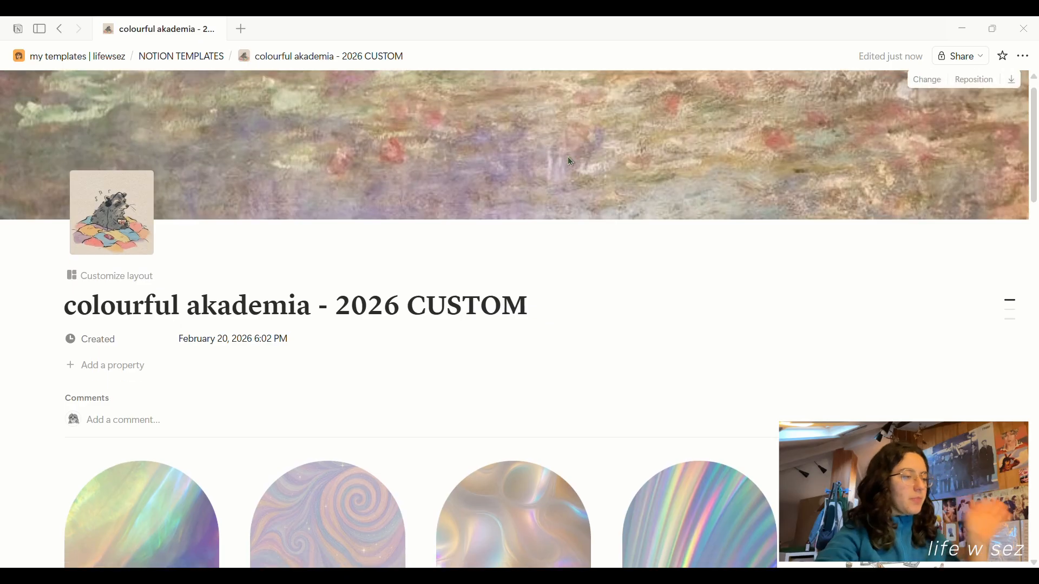
# Scroll the colourful akademia - 2026 CUSTOM page down to its holographic arch gallery.
pyautogui.scroll(-6, 569, 161)
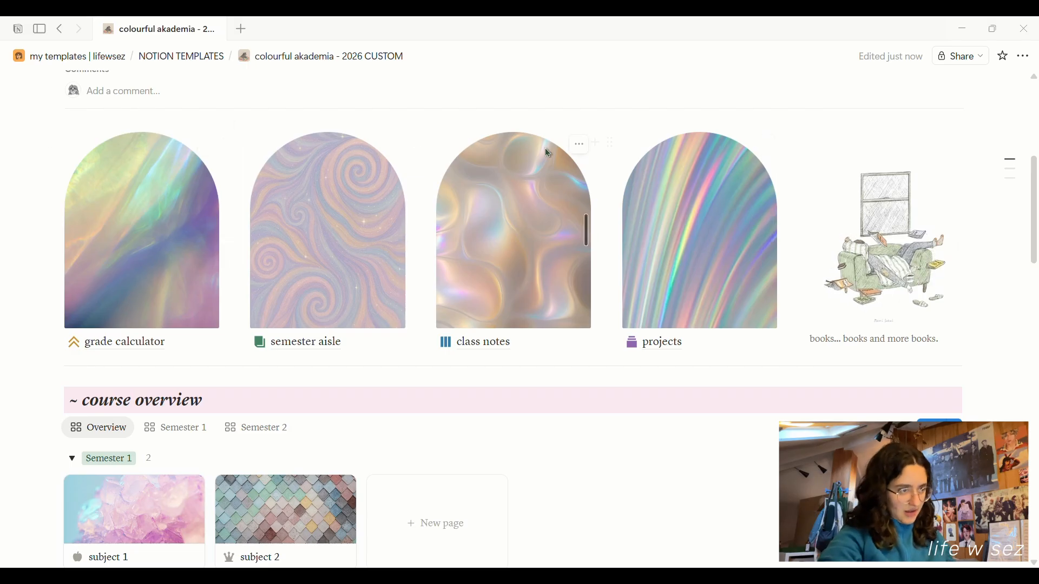
pyautogui.scroll(-10, 437, 162)
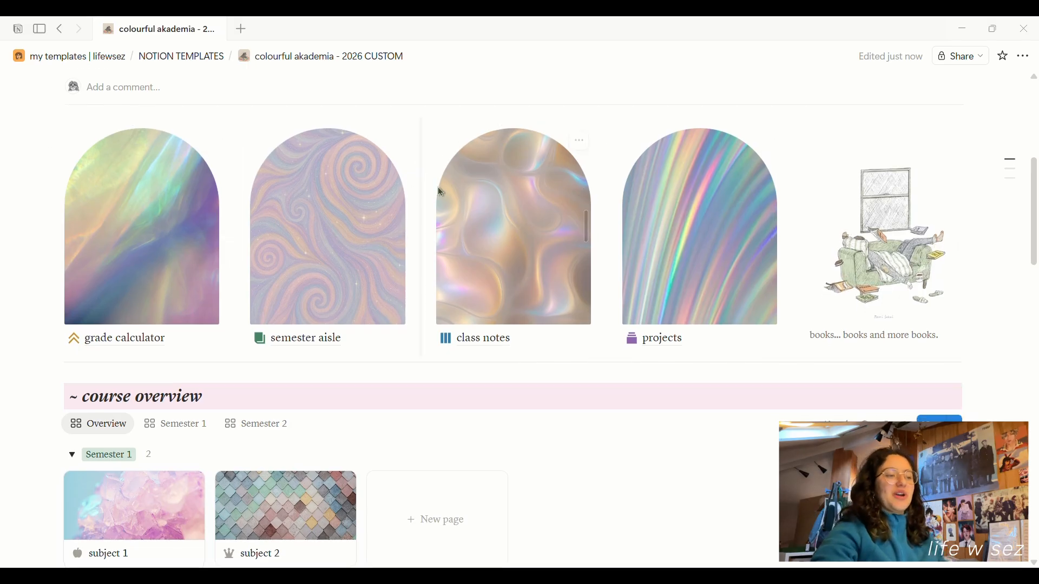
pyautogui.scroll(-7, 320, 223)
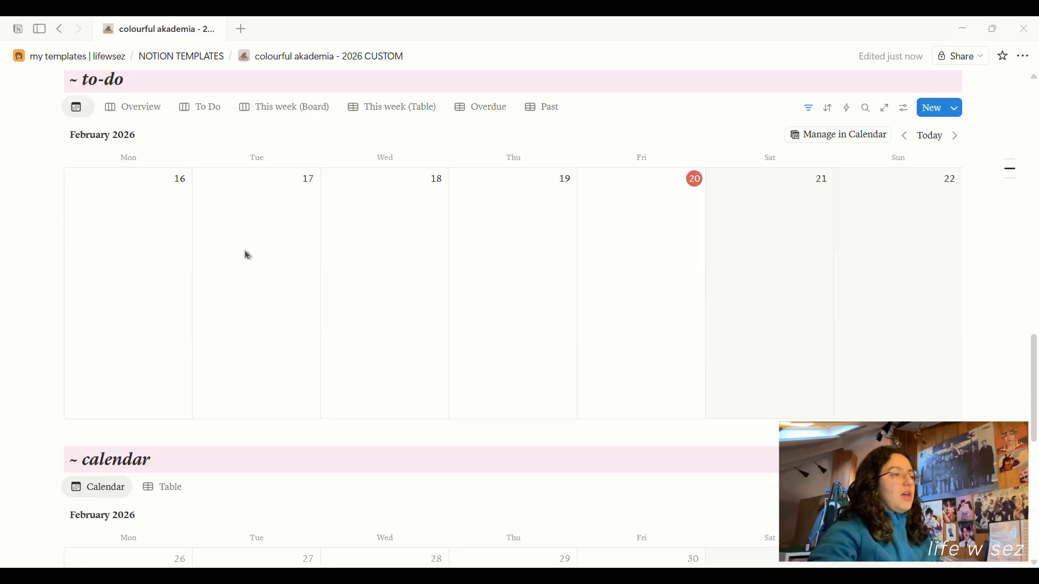
pyautogui.scroll(15, 251, 352)
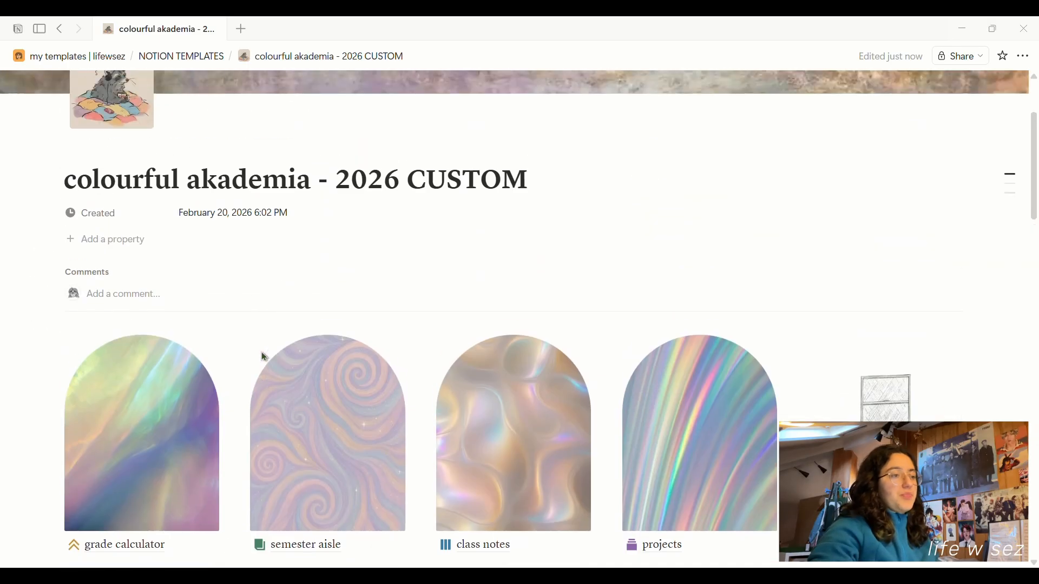
pyautogui.scroll(-6, 271, 346)
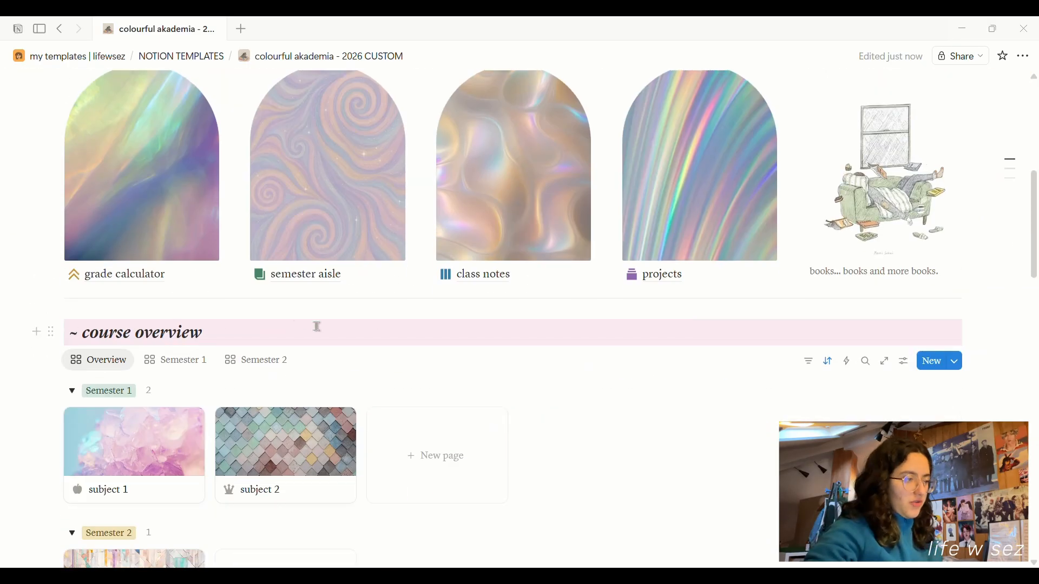
pyautogui.click(52, 331)
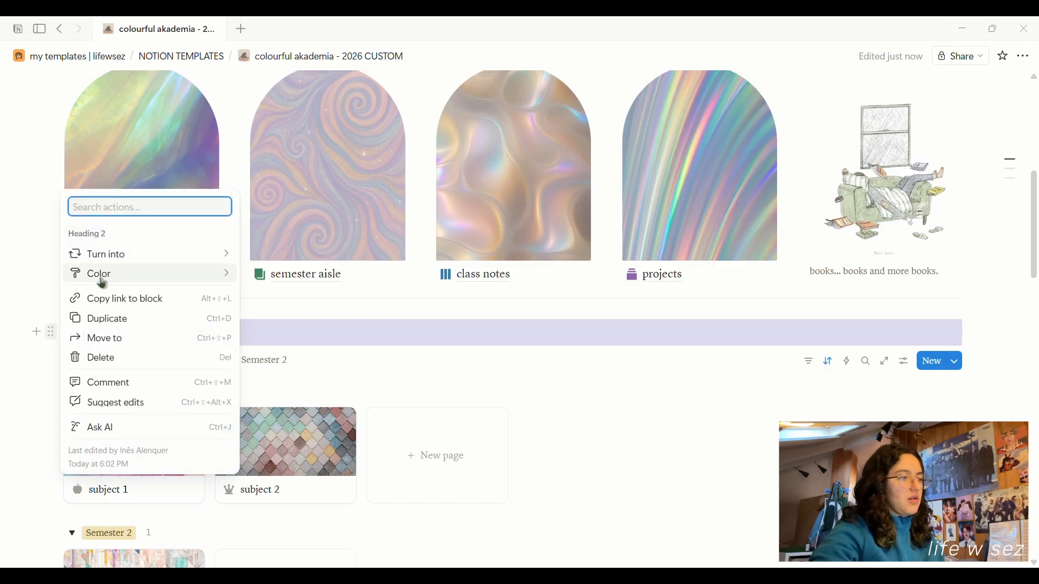
pyautogui.moveTo(99, 274)
pyautogui.scroll(-3, 334, 307)
pyautogui.scroll(3, 334, 307)
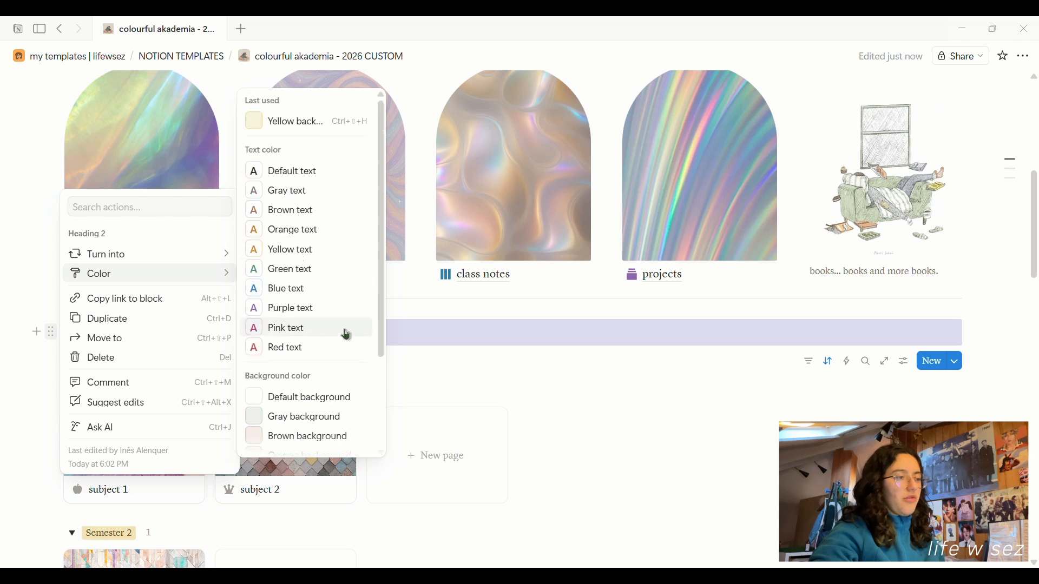
pyautogui.scroll(-3, 341, 328)
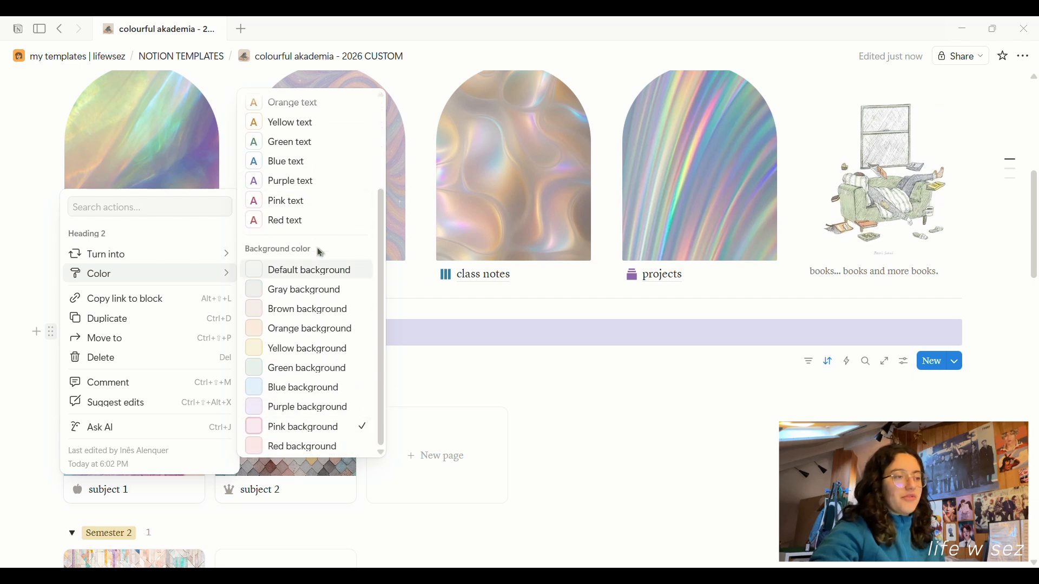
pyautogui.click(290, 200)
pyautogui.click(239, 335)
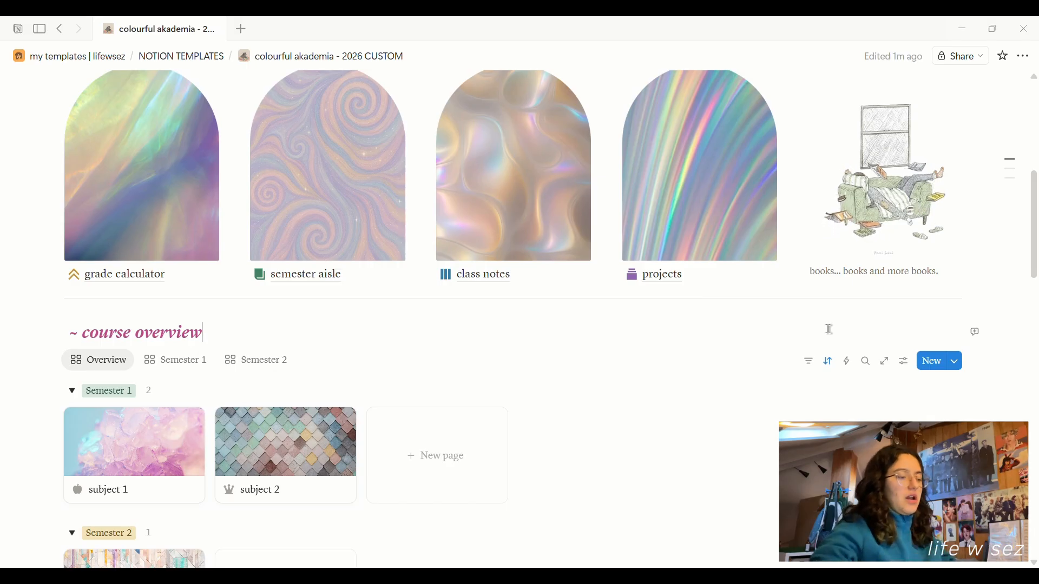
pyautogui.press('Escape')
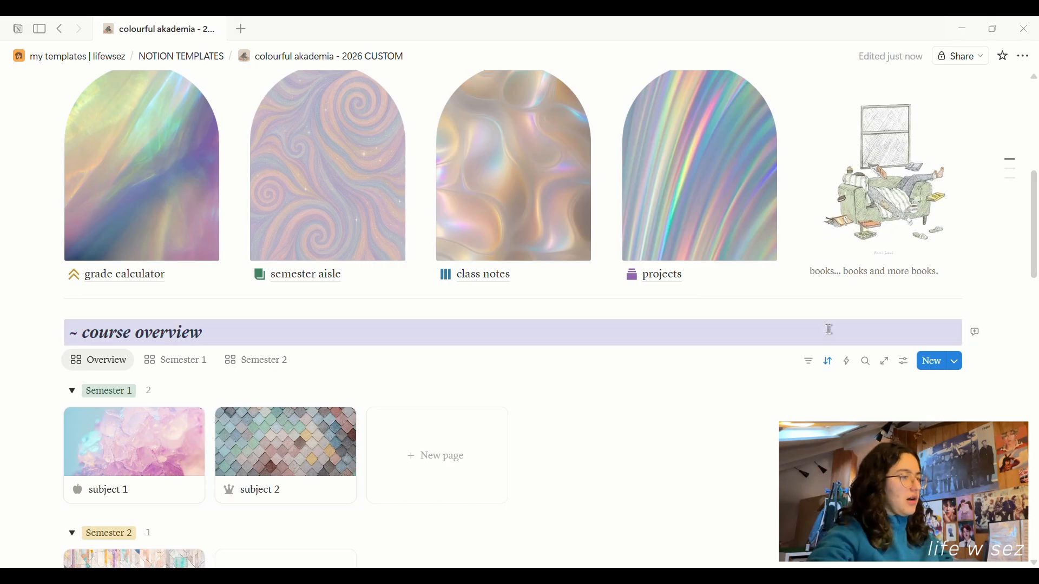
pyautogui.click(687, 332)
pyautogui.scroll(1, 706, 320)
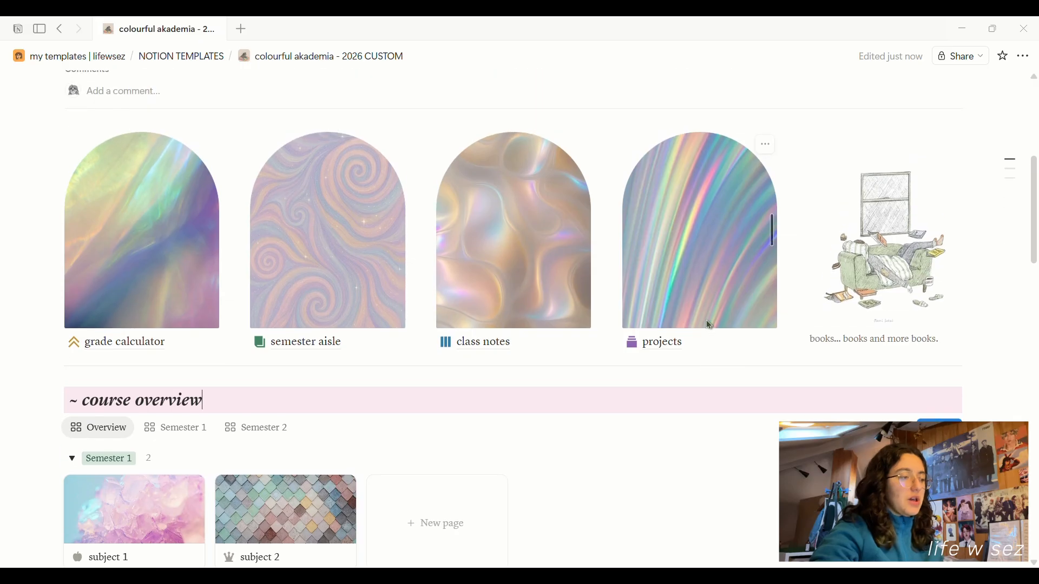
pyautogui.scroll(-1, 706, 320)
pyautogui.scroll(-2, 124, 346)
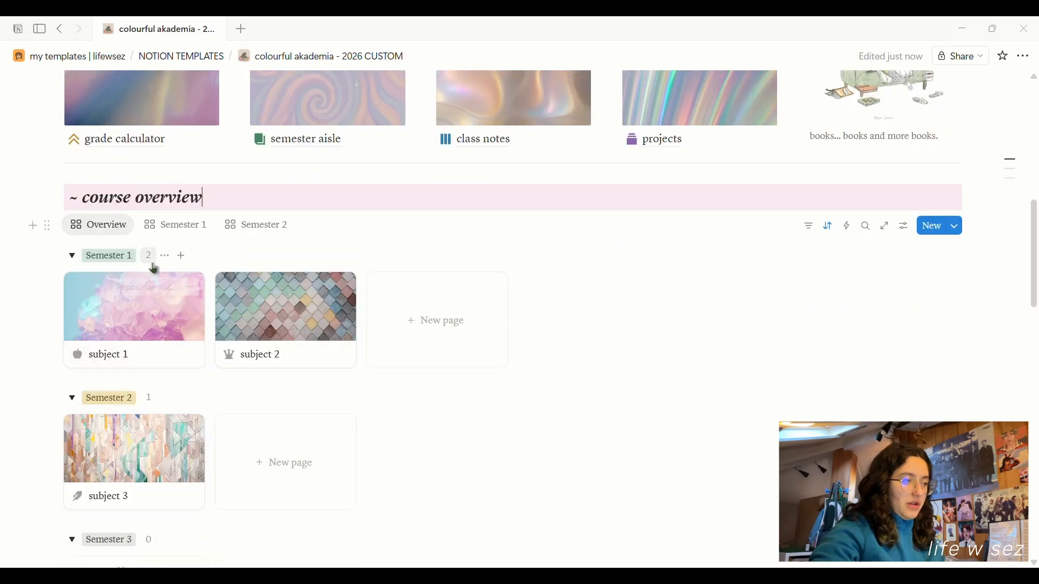
pyautogui.click(904, 229)
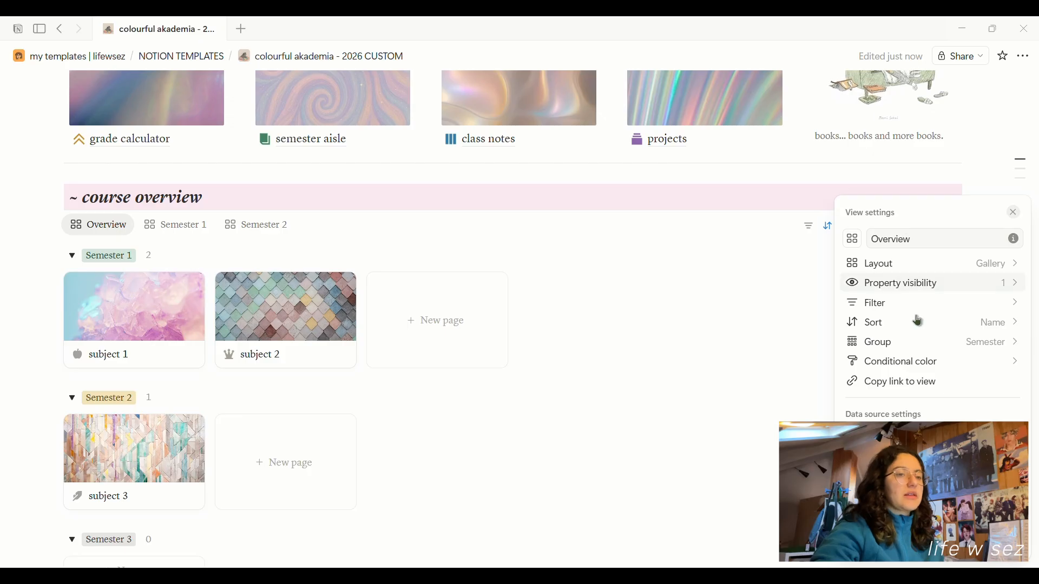
pyautogui.click(899, 283)
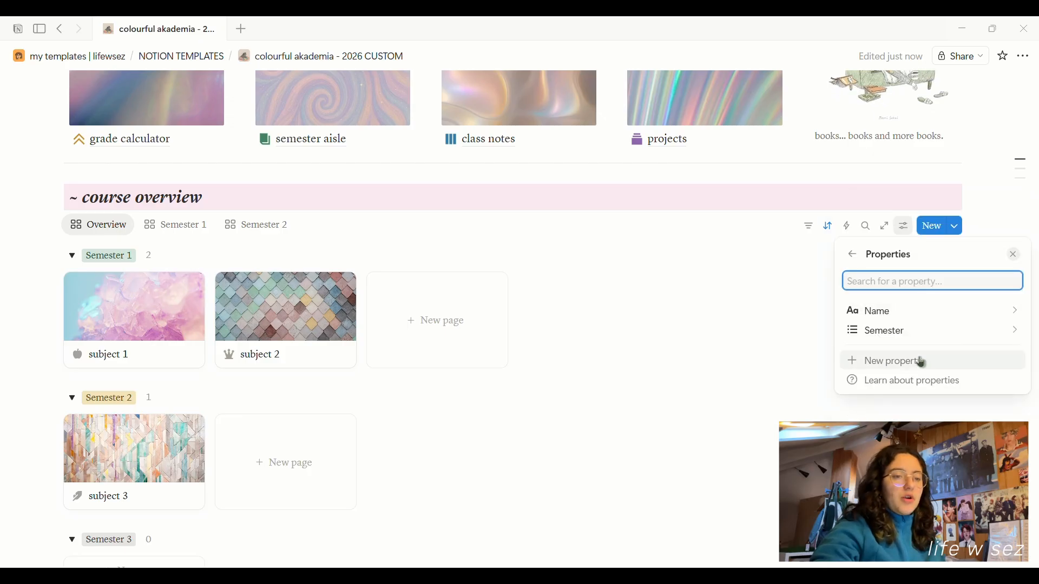
pyautogui.click(899, 332)
pyautogui.click(916, 408)
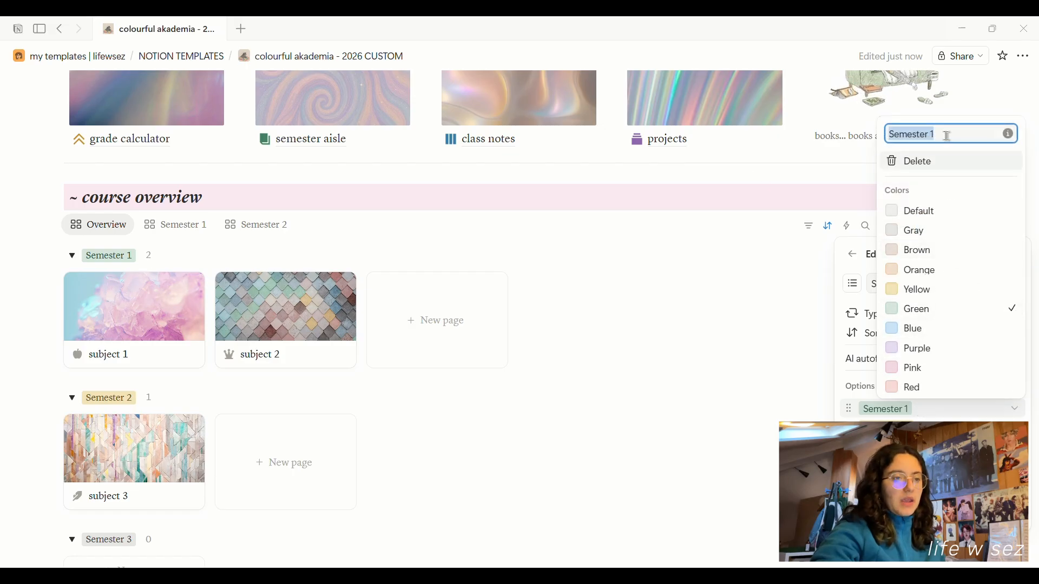
pyautogui.press('Escape')
pyautogui.press('Escape')
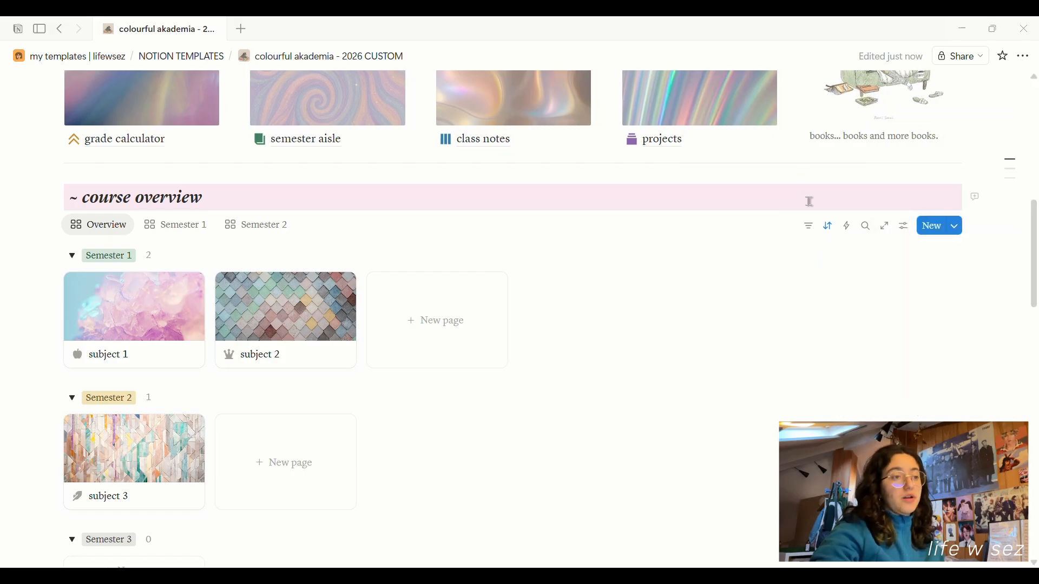
pyautogui.scroll(5, 812, 207)
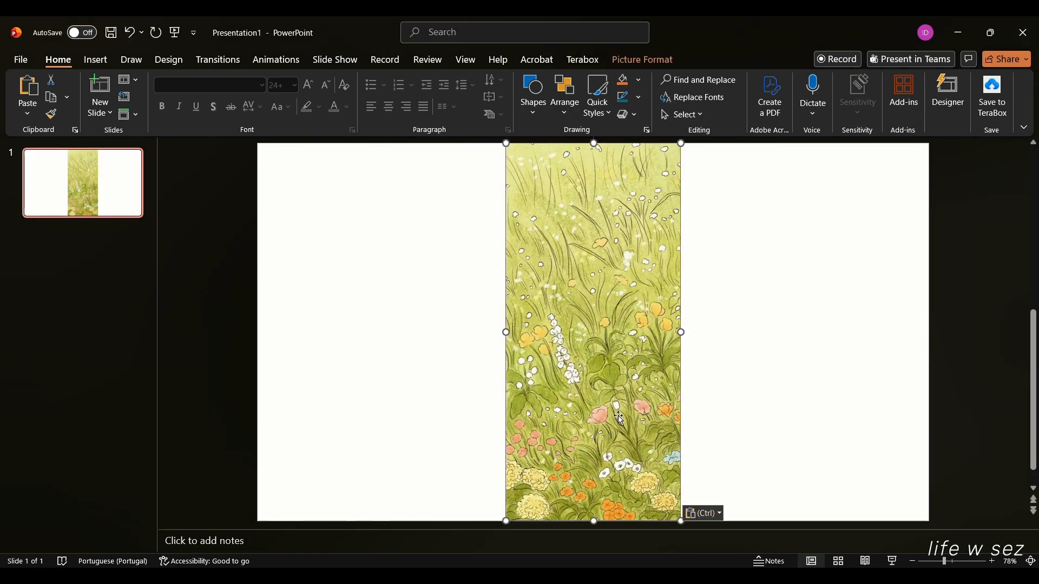
# Crop the meadow picture to Rectangle: Top Corners Rounded and drag its top into a full arch.
pyautogui.moveTo(656, 386); pyautogui.dragTo(601, 368)
pyautogui.click(671, 61)
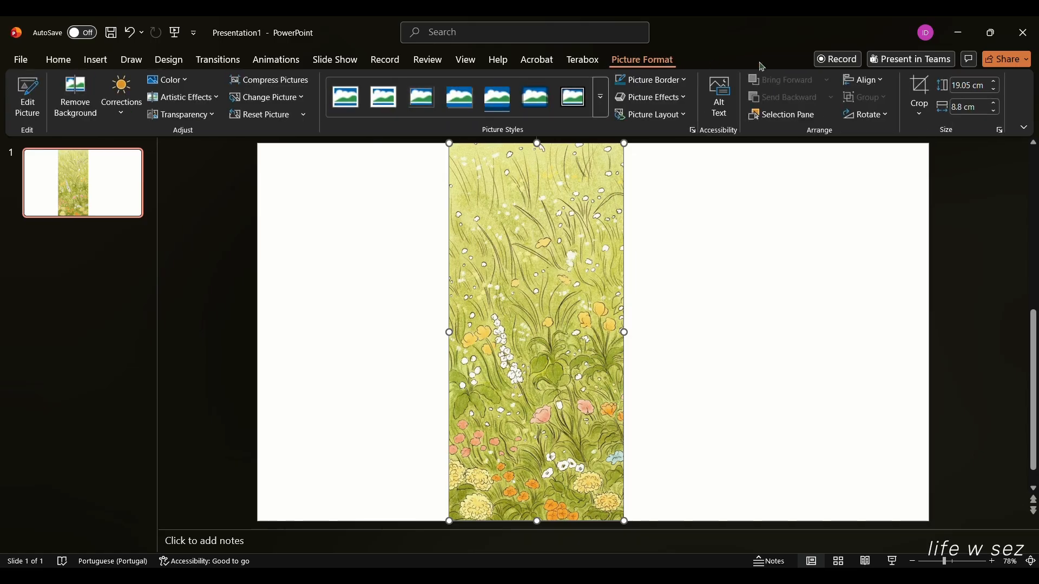
pyautogui.click(920, 114)
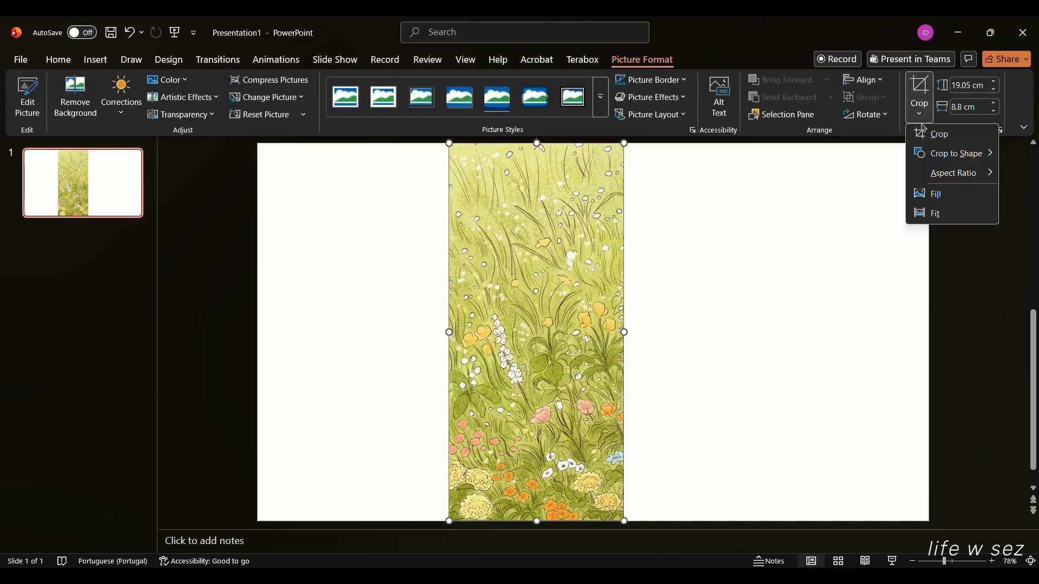
pyautogui.moveTo(962, 162)
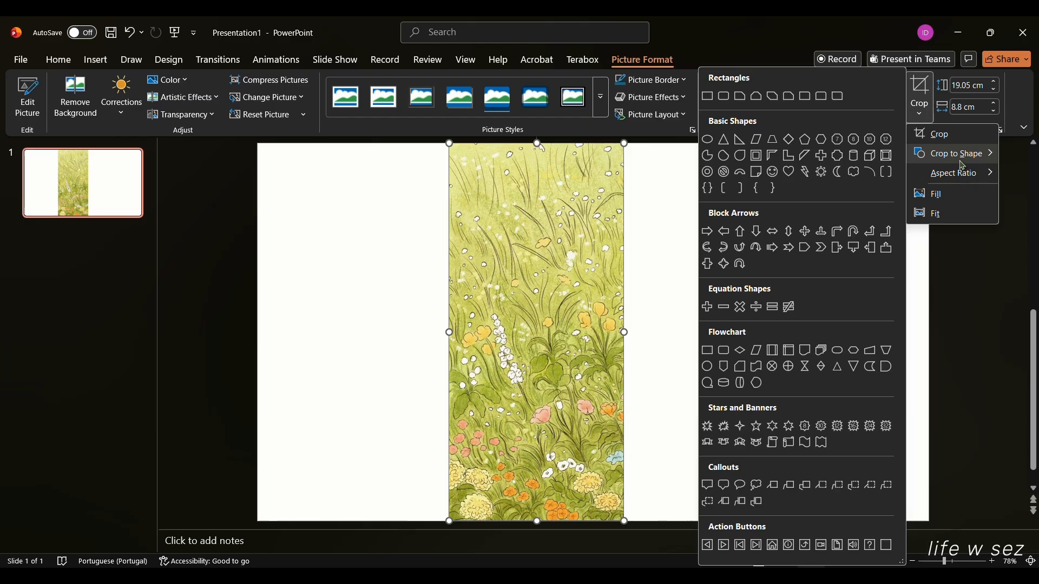
pyautogui.click(822, 102)
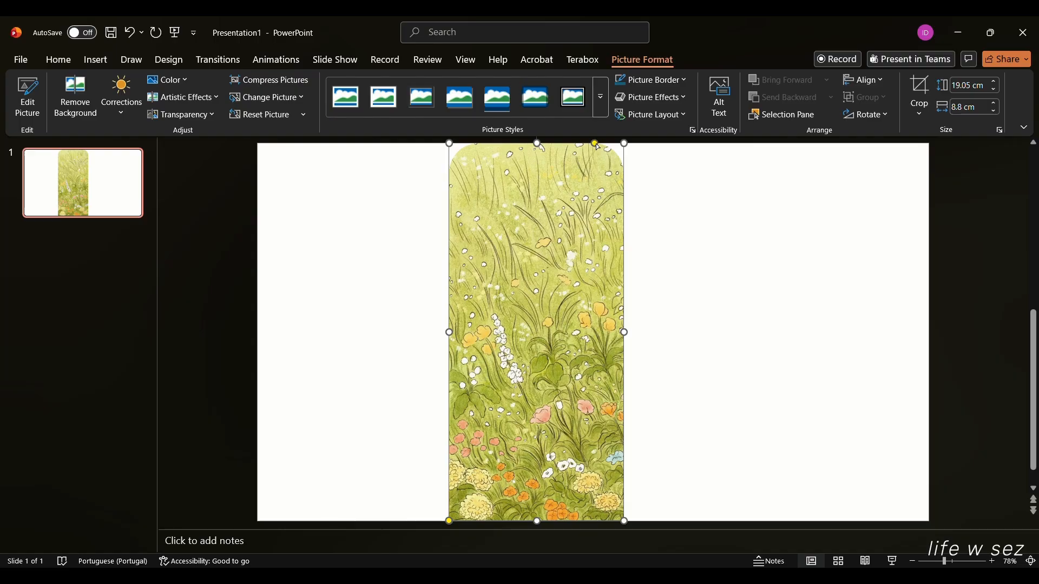
pyautogui.moveTo(596, 145); pyautogui.dragTo(453, 154)
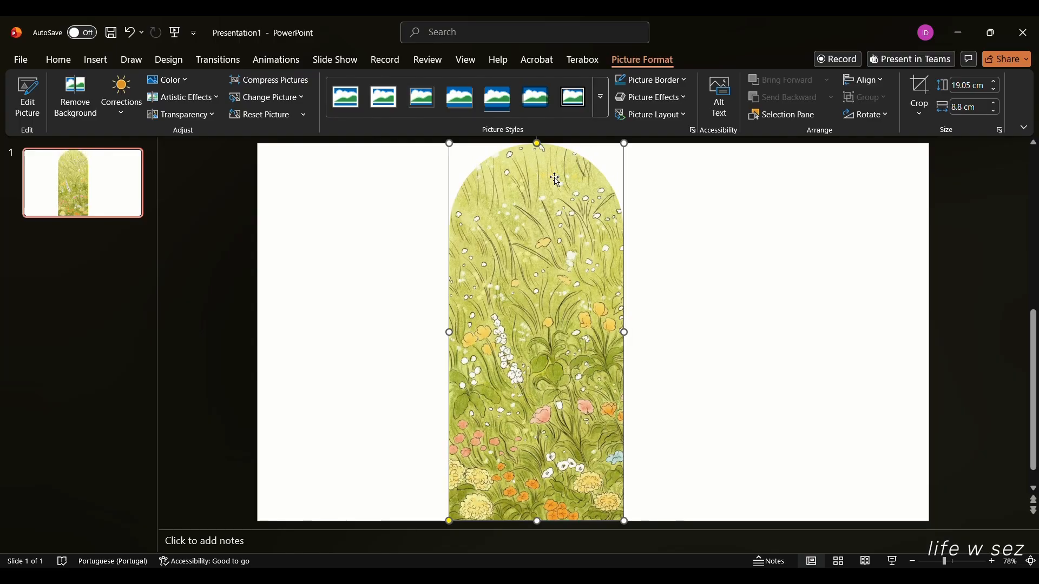
# Crop away the lower part of the arched meadow picture.
pyautogui.click(735, 307)
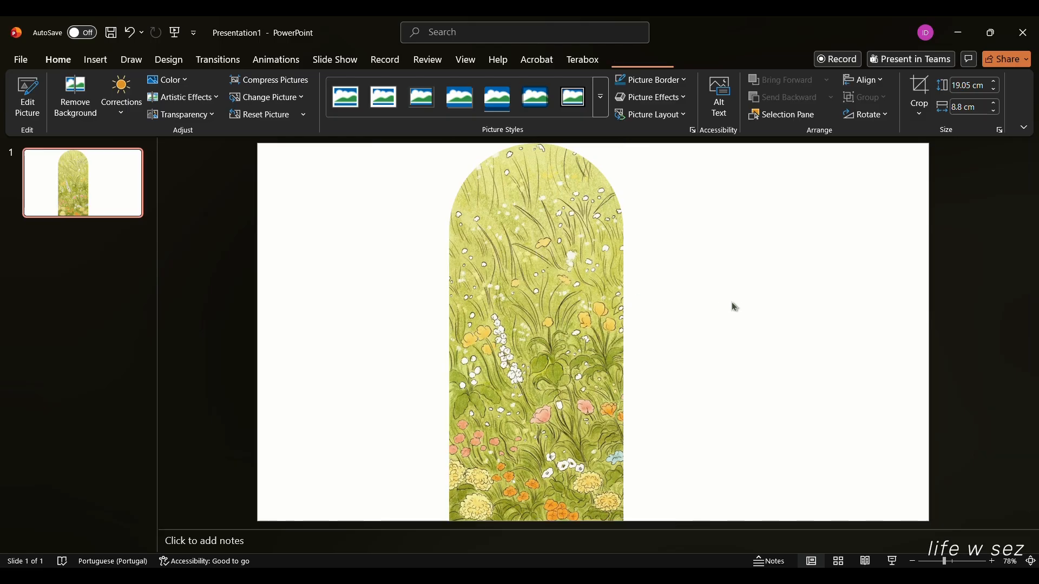
pyautogui.moveTo(578, 299); pyautogui.dragTo(646, 352)
pyautogui.moveTo(659, 286); pyautogui.dragTo(646, 247)
pyautogui.click(920, 89)
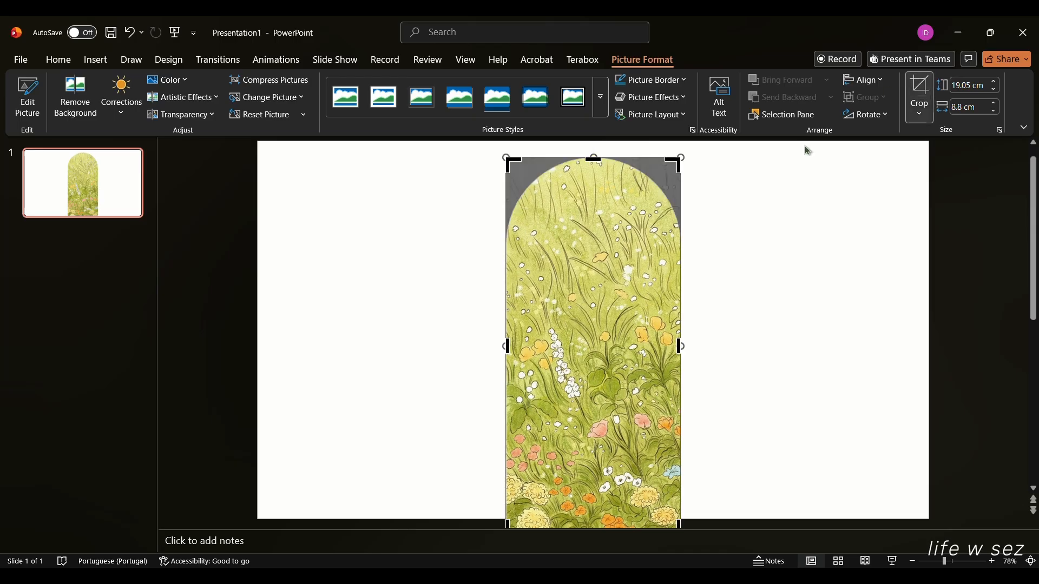
pyautogui.scroll(-1, 747, 357)
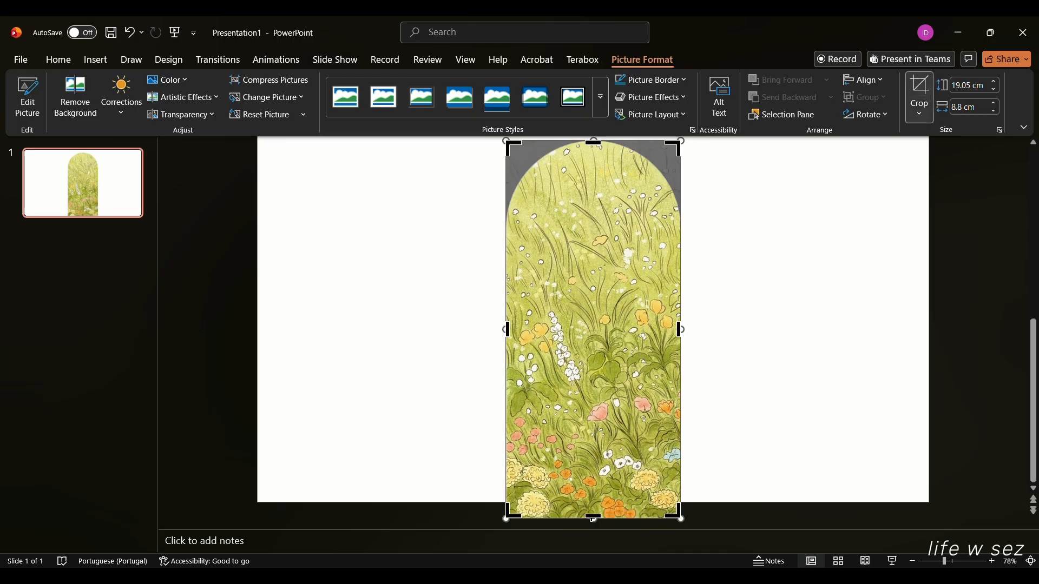
pyautogui.moveTo(594, 519); pyautogui.dragTo(591, 383)
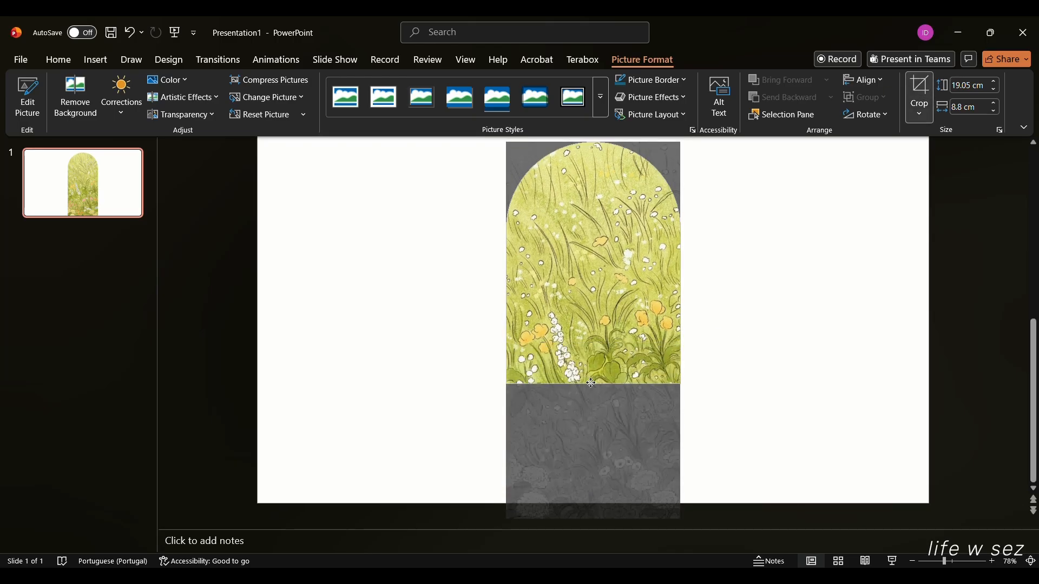
pyautogui.click(841, 401)
# Enlarge the cropped arch and position it on the left side of the slide.
pyautogui.moveTo(679, 378); pyautogui.dragTo(668, 503)
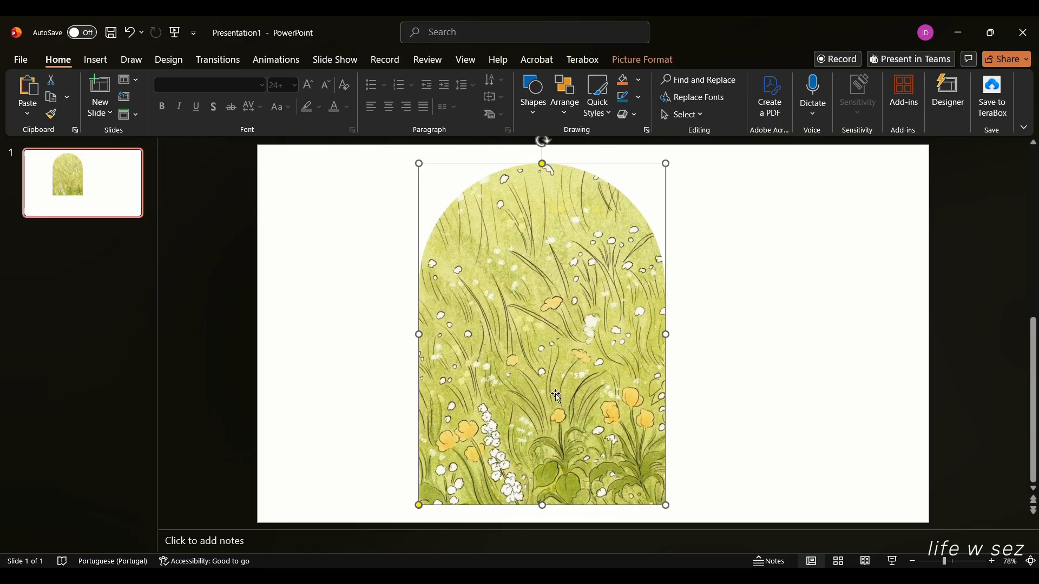
pyautogui.moveTo(548, 388); pyautogui.dragTo(431, 393)
pyautogui.rightClick(441, 356)
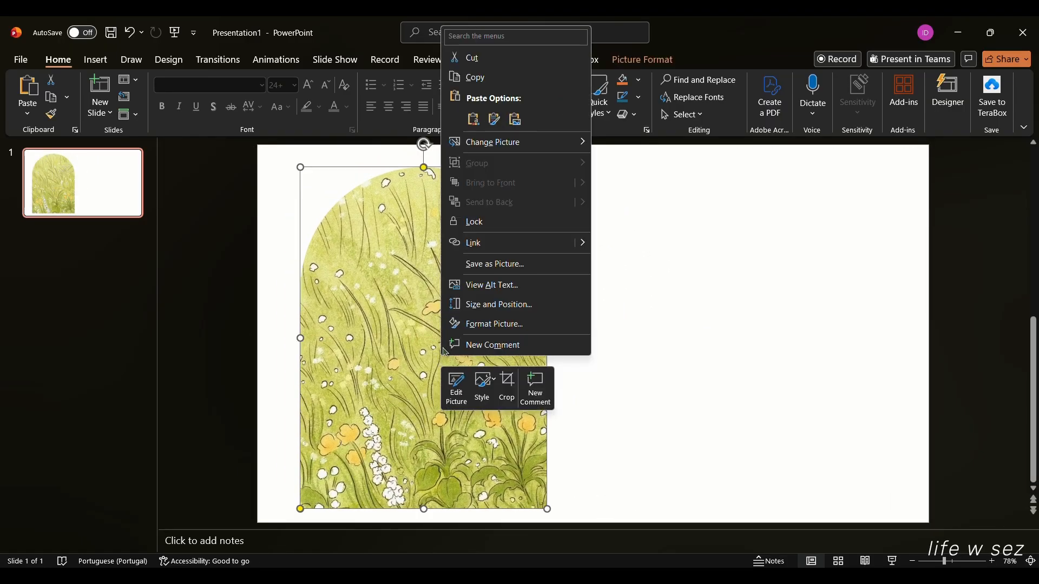
pyautogui.click(663, 493)
pyautogui.moveTo(472, 366); pyautogui.dragTo(463, 364)
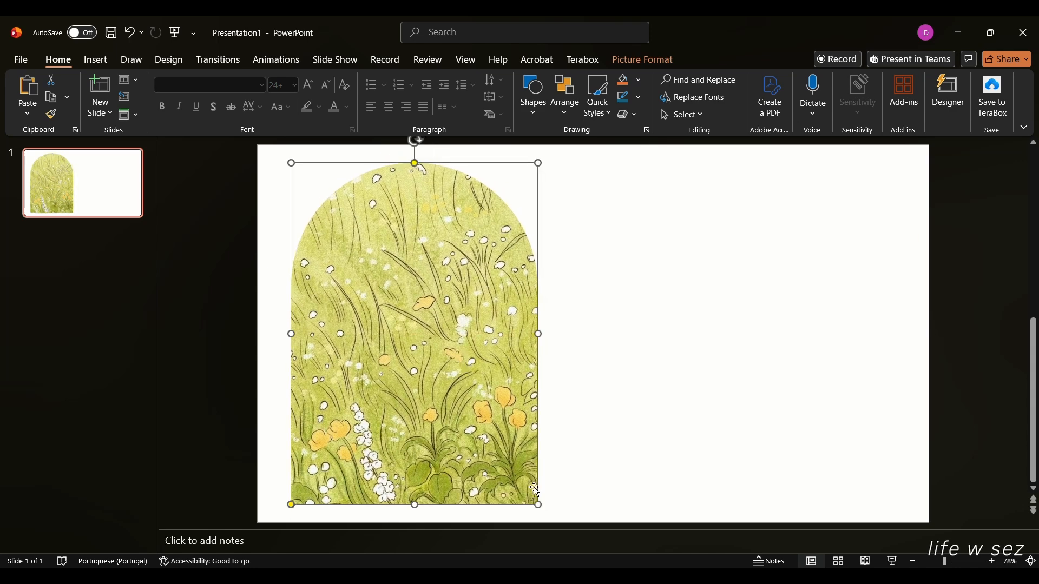
pyautogui.moveTo(538, 504); pyautogui.dragTo(534, 503)
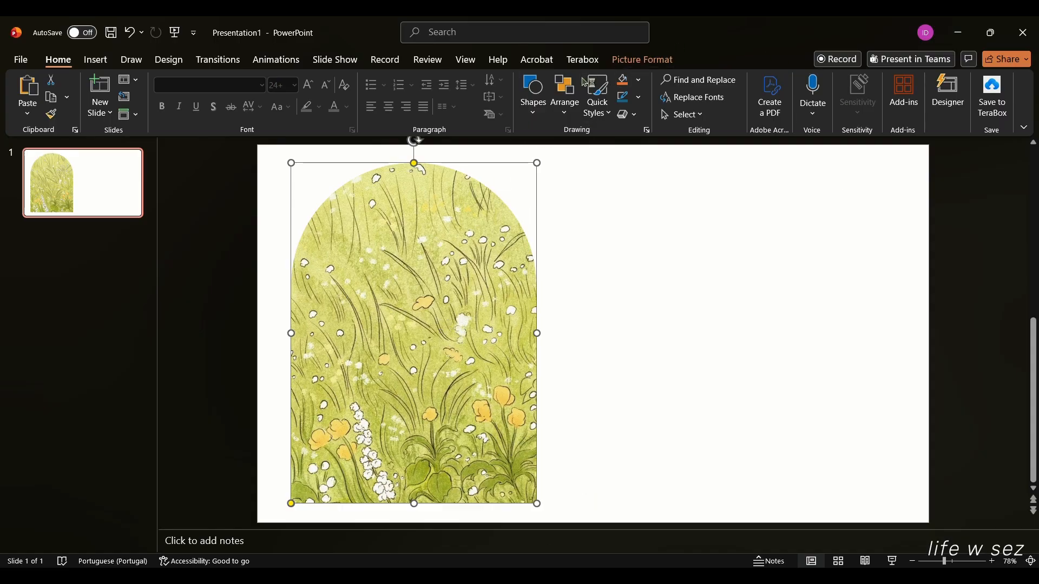
pyautogui.click(654, 60)
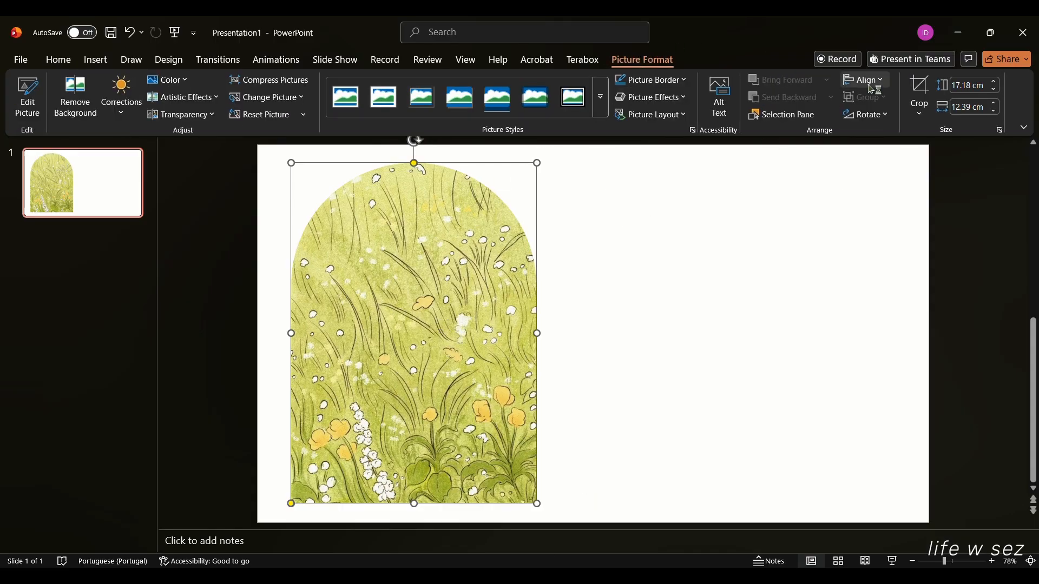
# Re-crop the meadow arch, shifting the image up to show the pink flowers.
pyautogui.click(920, 93)
pyautogui.moveTo(459, 399); pyautogui.dragTo(457, 283)
pyautogui.press('Escape')
pyautogui.press('Escape')
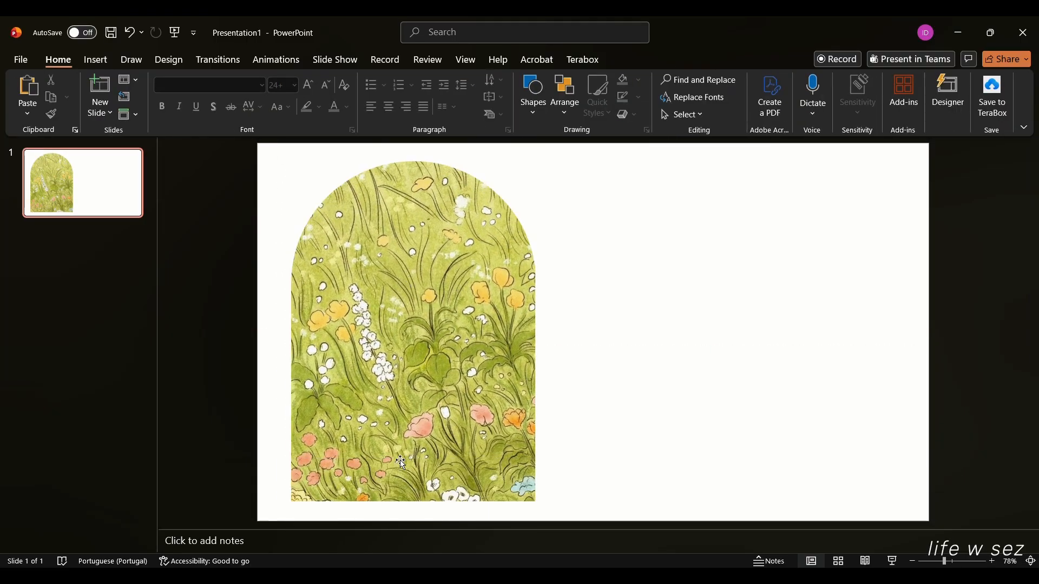
# Move the meadow arch into the top-left corner and shrink it from its corner.
pyautogui.moveTo(462, 428)
pyautogui.mouseDown()
pyautogui.moveTo(447, 414)
pyautogui.moveTo(459, 412)
pyautogui.mouseUp()
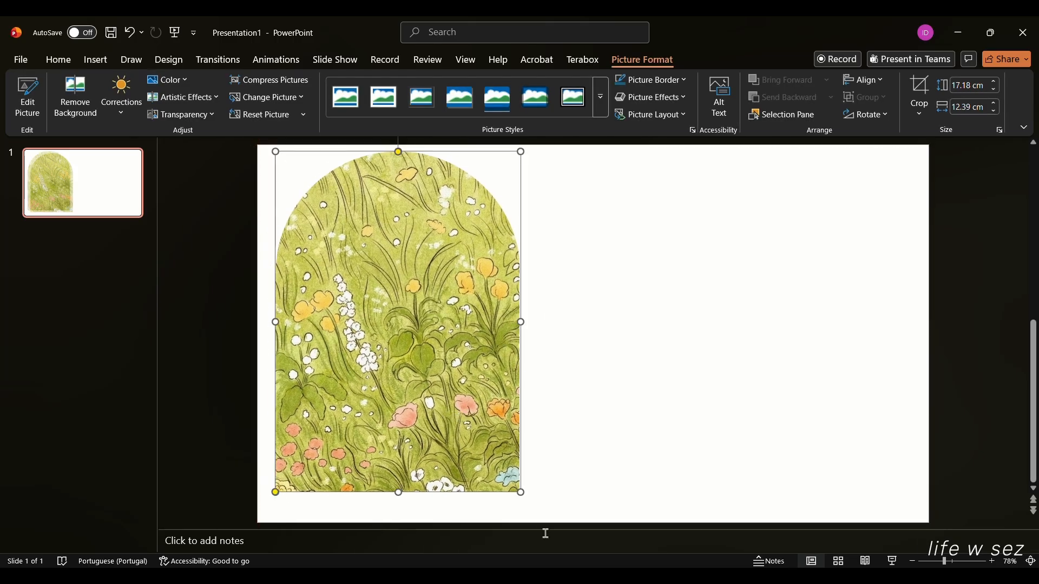
pyautogui.moveTo(519, 490); pyautogui.dragTo(403, 329)
pyautogui.click(539, 361)
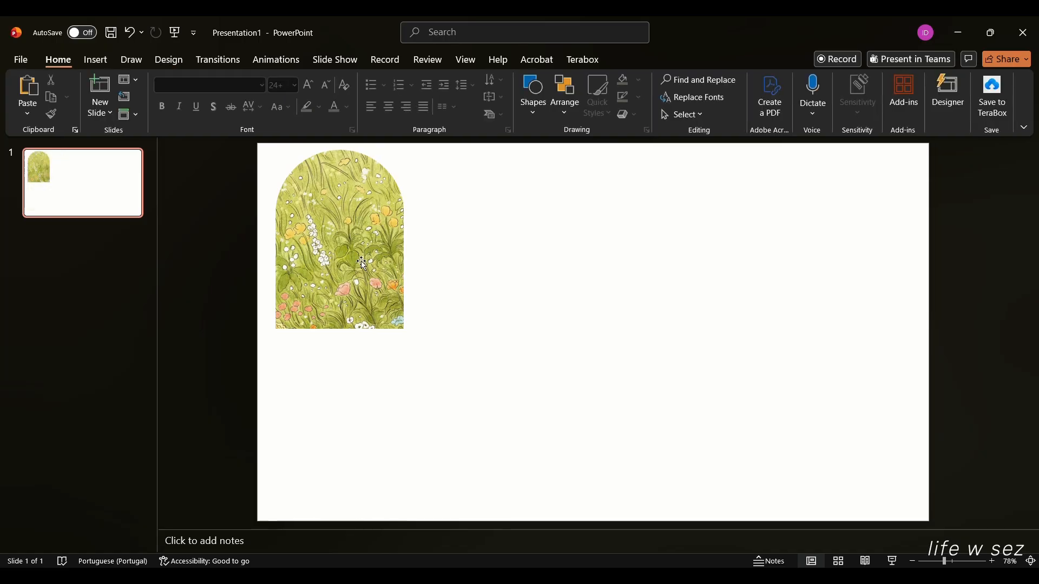
pyautogui.click(401, 272)
# Duplicate the meadow arch and paste the copy as a picture beside the first.
pyautogui.keyDown('ctrl'); pyautogui.moveTo(400, 272); pyautogui.dragTo(458, 261); pyautogui.keyUp('ctrl')
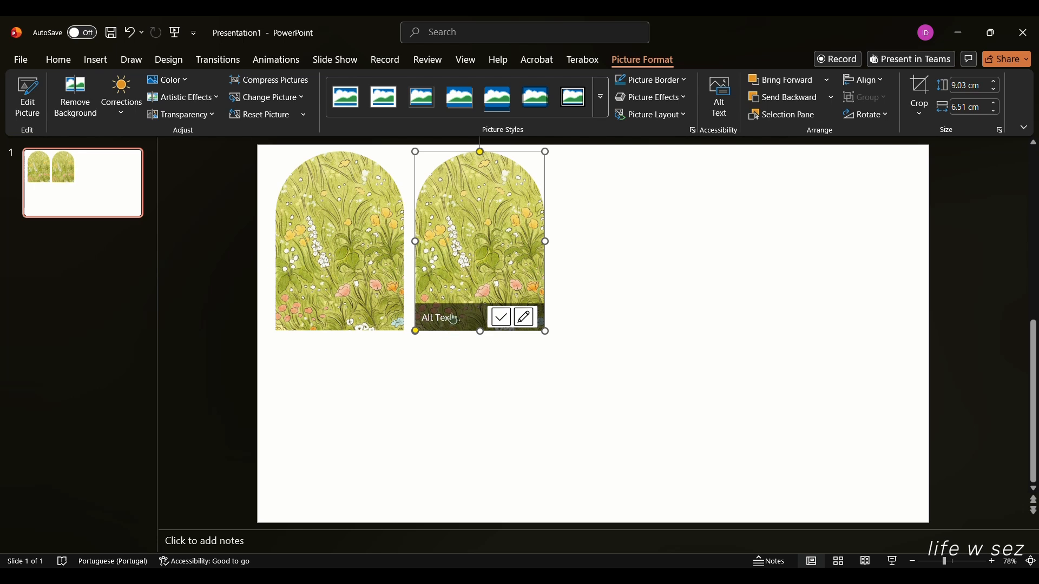
pyautogui.press('Delete')
pyautogui.hotkey('ctrl', 'v')
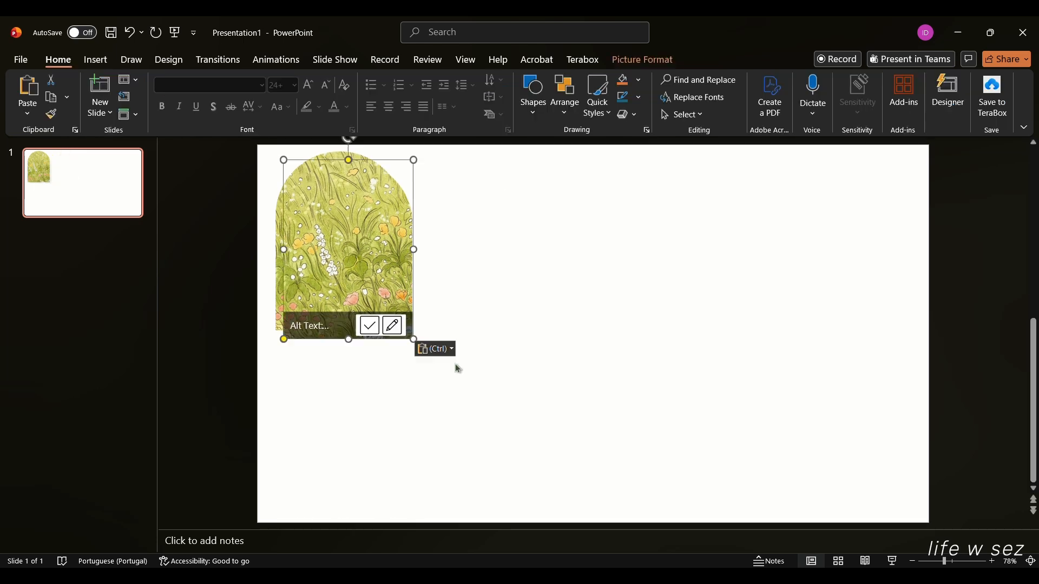
pyautogui.click(436, 349)
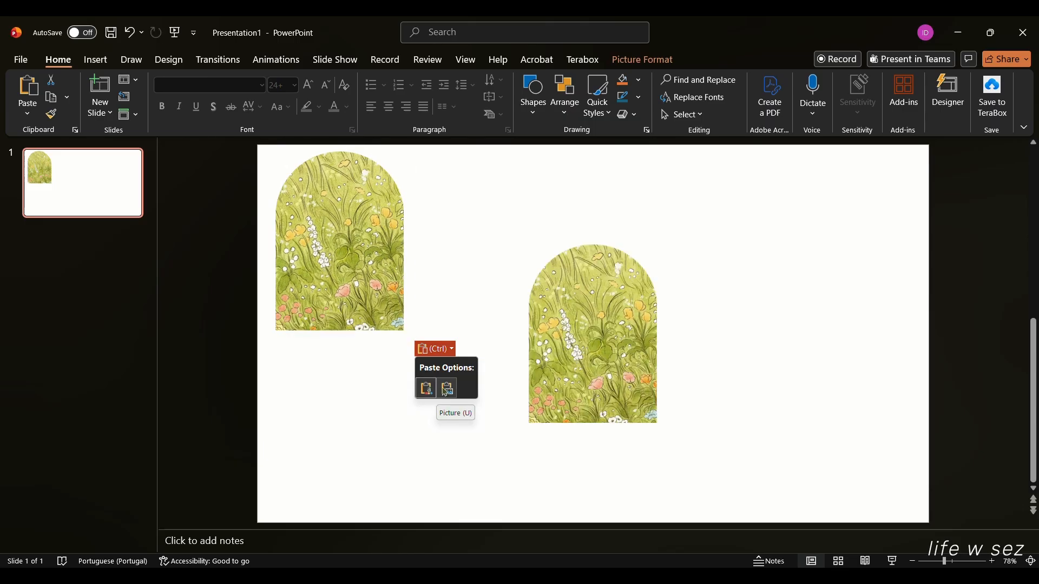
pyautogui.click(446, 389)
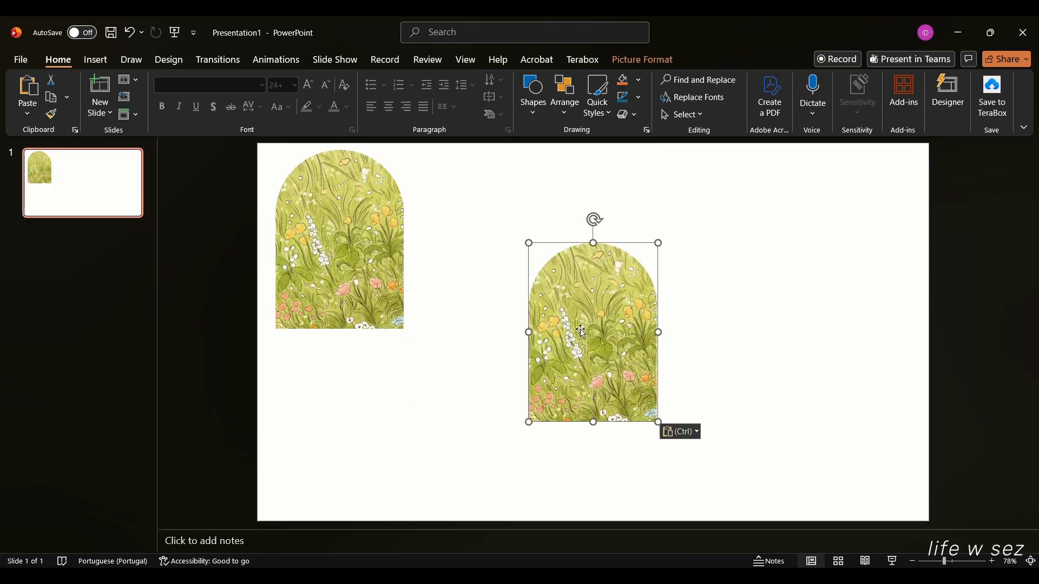
pyautogui.moveTo(569, 285); pyautogui.dragTo(547, 338)
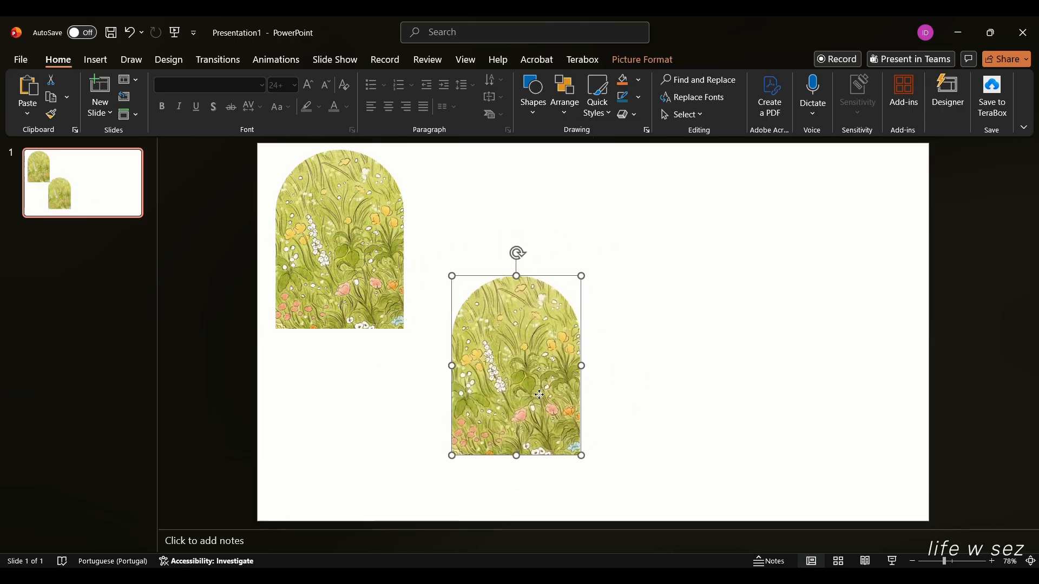
pyautogui.rightClick(525, 398)
pyautogui.press('Escape')
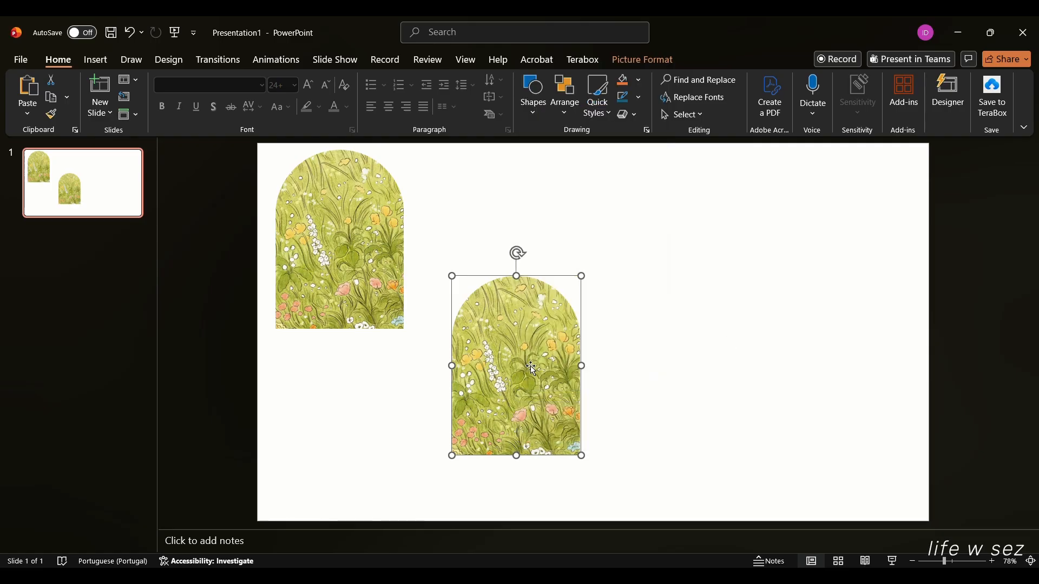
# Copy and paste the arch again, aligning the copy level to the right of the first.
pyautogui.moveTo(532, 368); pyautogui.dragTo(356, 242)
pyautogui.rightClick(341, 236)
pyautogui.click(373, 287)
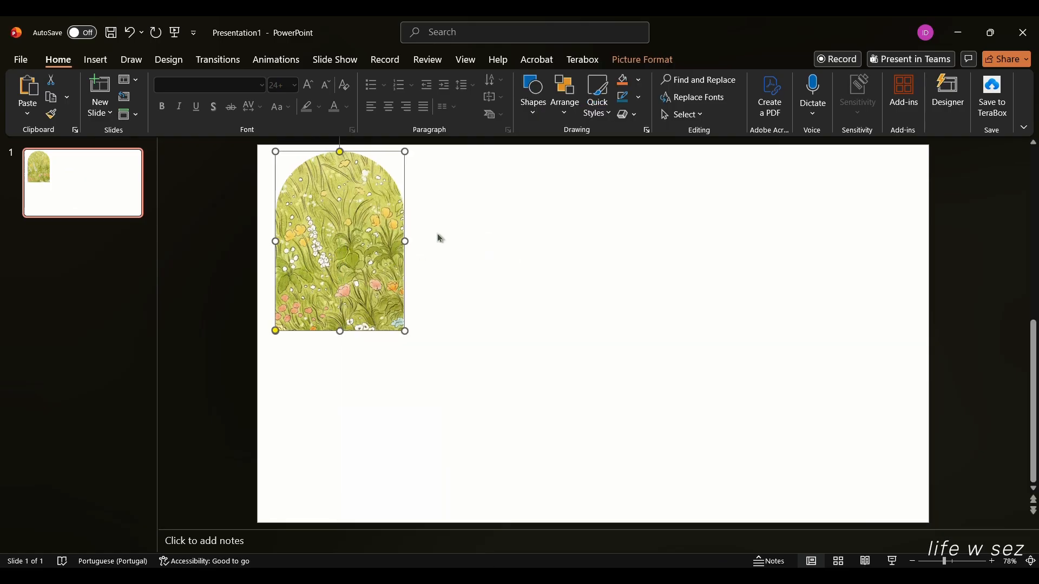
pyautogui.rightClick(442, 234)
pyautogui.click(472, 283)
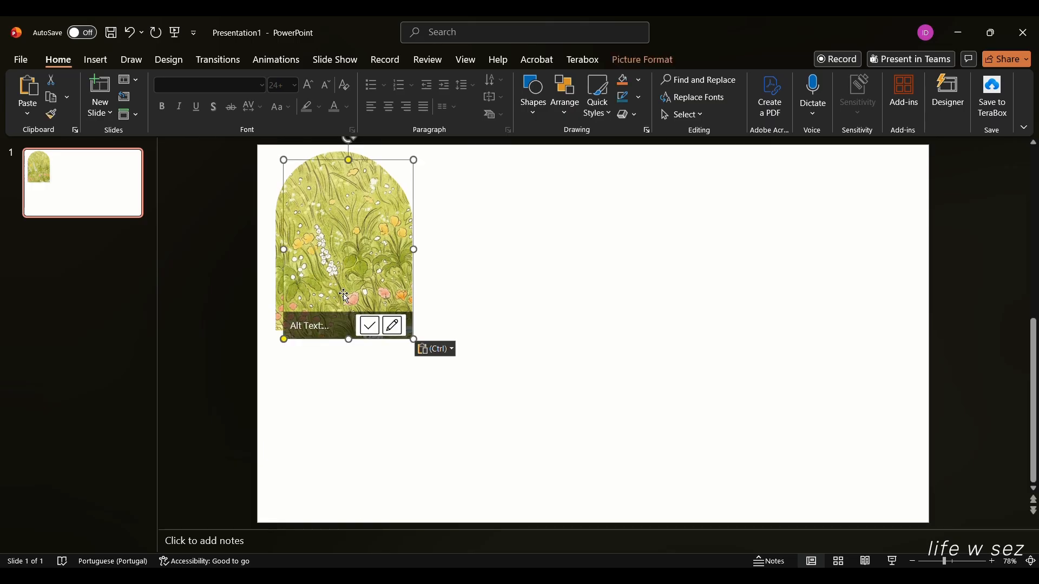
pyautogui.moveTo(333, 285); pyautogui.dragTo(476, 285)
pyautogui.click(645, 334)
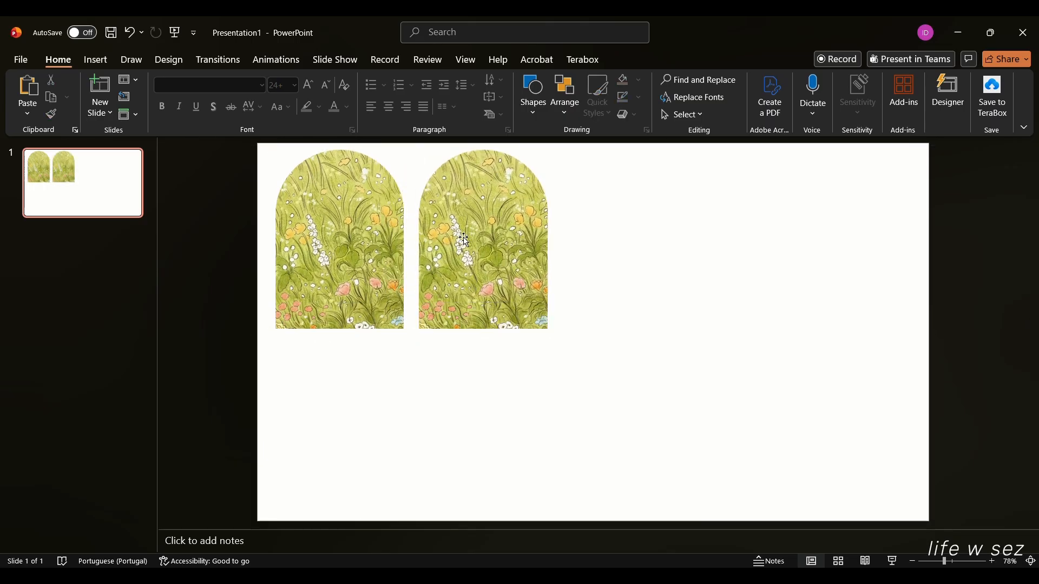
# Copy the lily-pad pin's image from Pinterest, then minimise the browser to return to PowerPoint.
pyautogui.hotkey('alt', 'Tab')
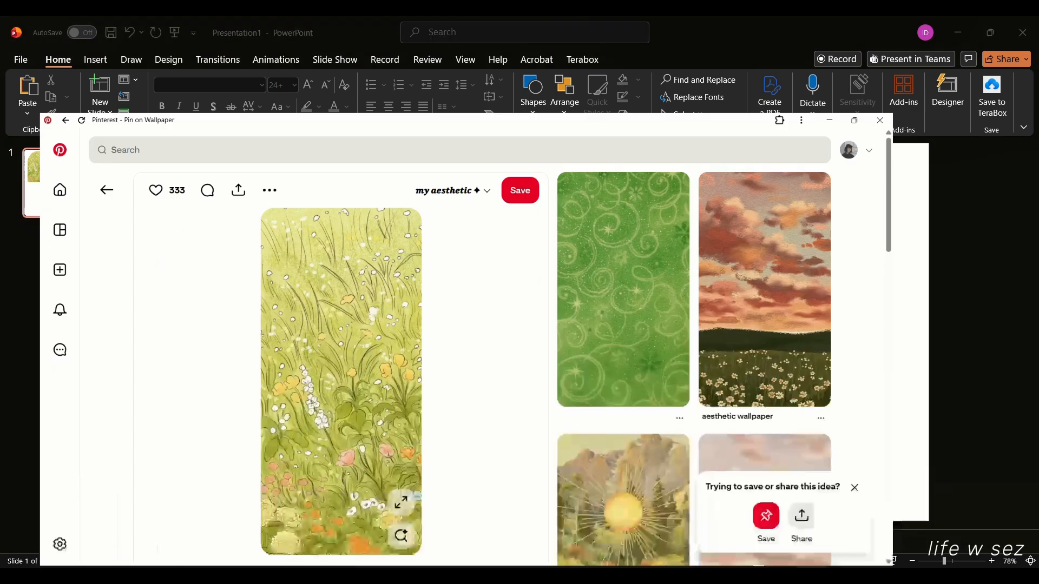
pyautogui.click(730, 253)
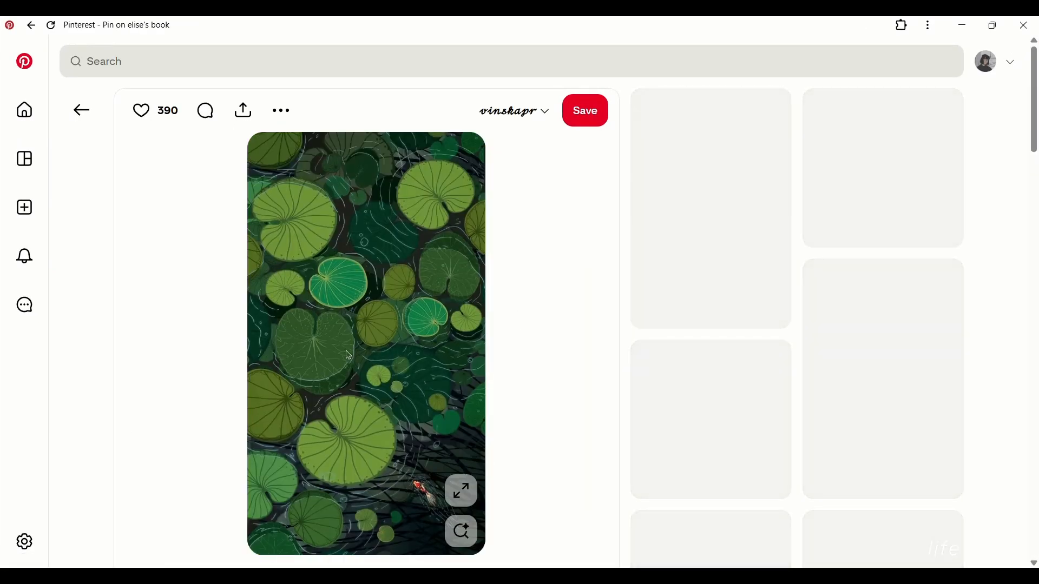
pyautogui.rightClick(373, 326)
pyautogui.click(426, 382)
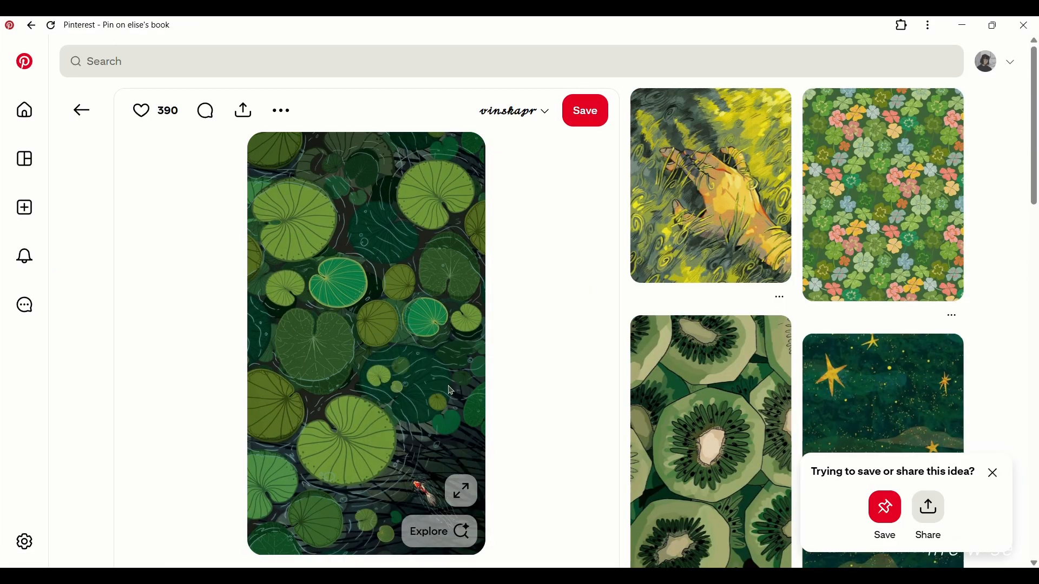
pyautogui.click(964, 25)
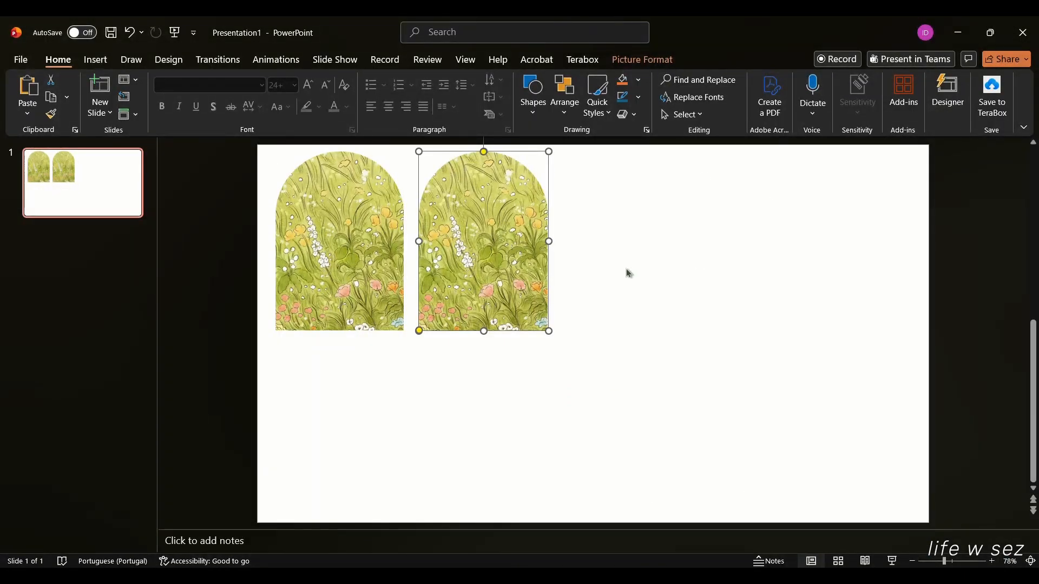
# Replace the right arch's picture with the lily-pad image from the clipboard.
pyautogui.rightClick(479, 250)
pyautogui.click(470, 239)
pyautogui.rightClick(470, 236)
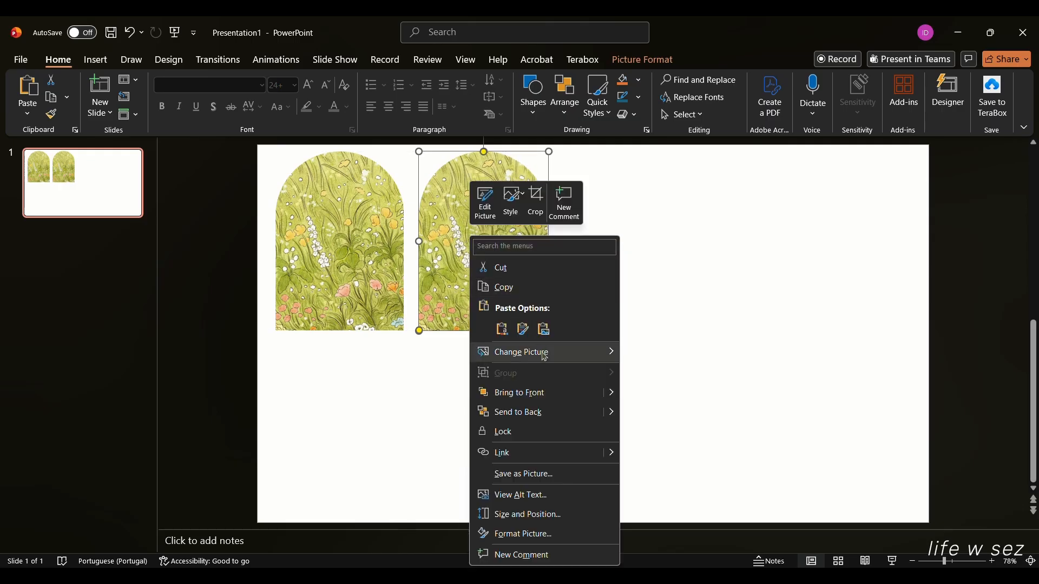
pyautogui.moveTo(545, 358)
pyautogui.click(638, 451)
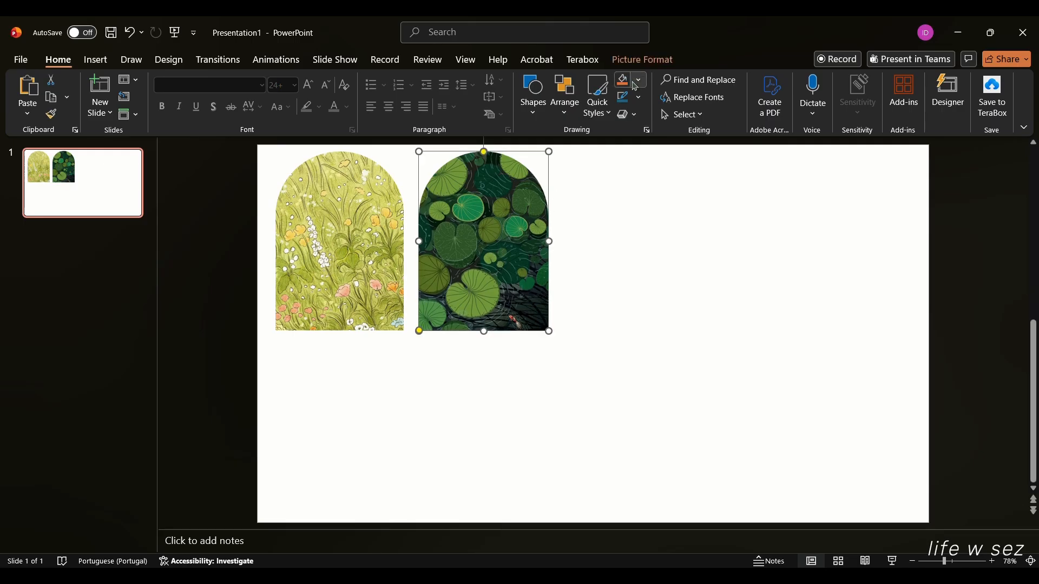
# Crop the lily-pad arch, shifting the image down within the arch frame.
pyautogui.click(643, 60)
pyautogui.click(920, 88)
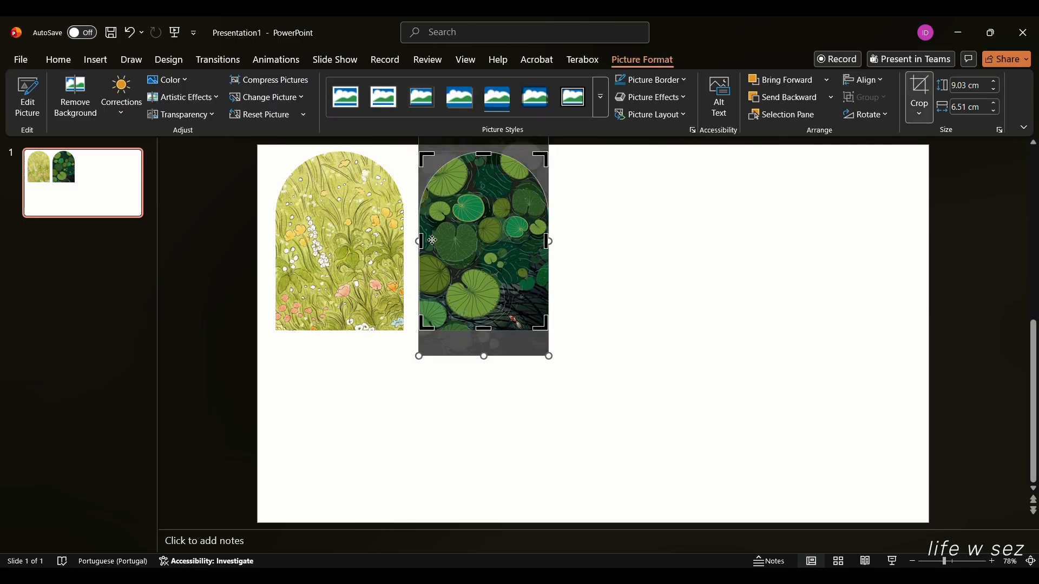
pyautogui.moveTo(433, 241); pyautogui.dragTo(461, 262)
pyautogui.click(673, 348)
pyautogui.click(470, 262)
pyautogui.click(373, 260)
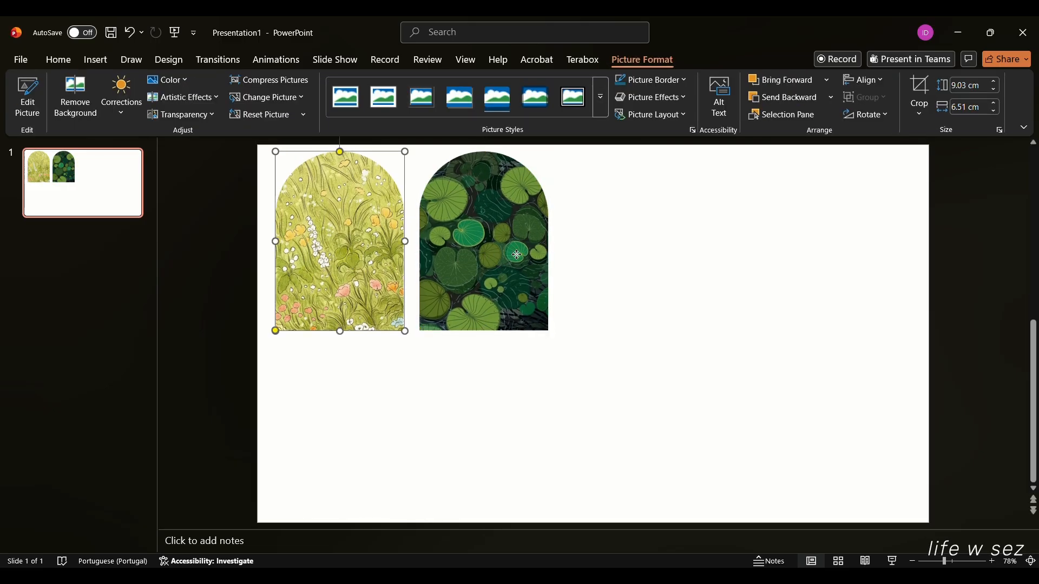
pyautogui.click(675, 262)
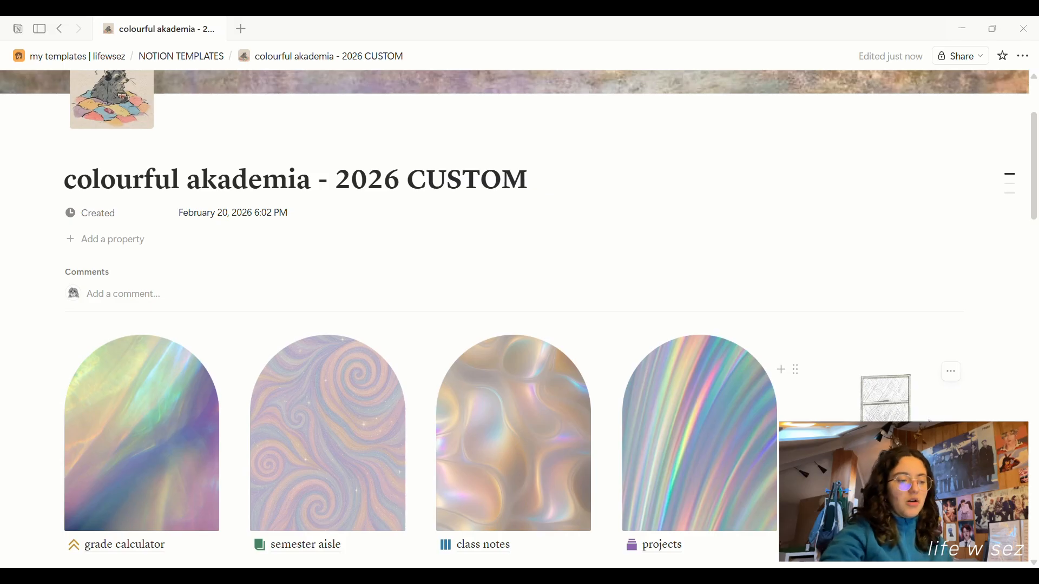
# Open subject 1 in side peek and look through its cover Change options.
pyautogui.scroll(-8, 895, 356)
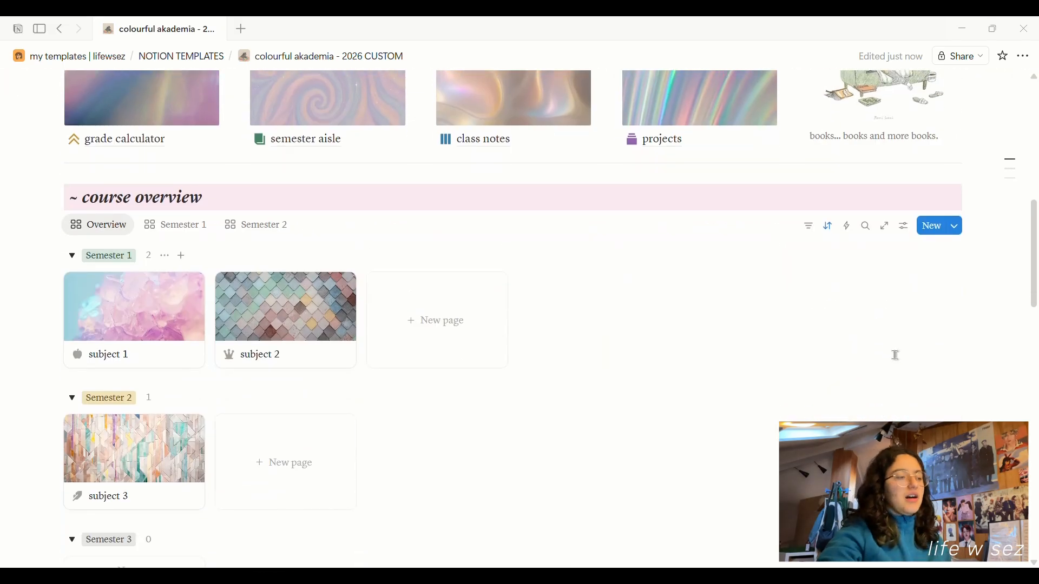
pyautogui.click(112, 323)
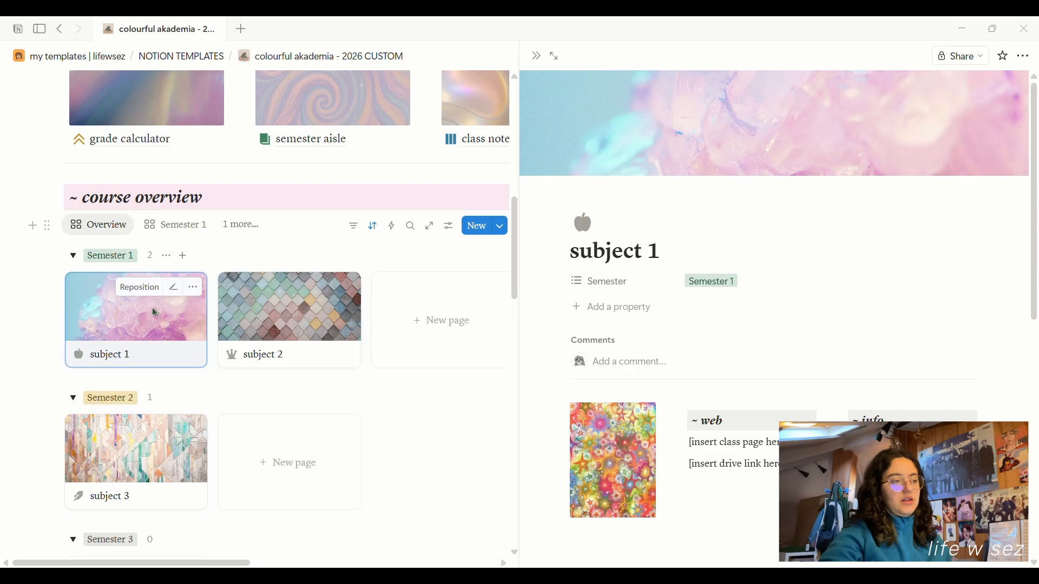
pyautogui.click(929, 89)
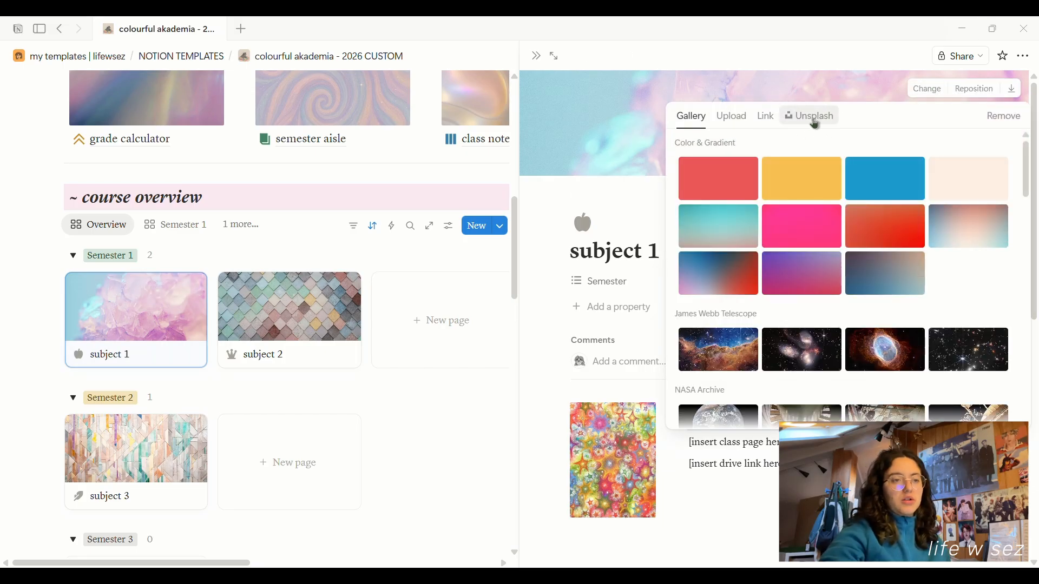
pyautogui.press('Escape')
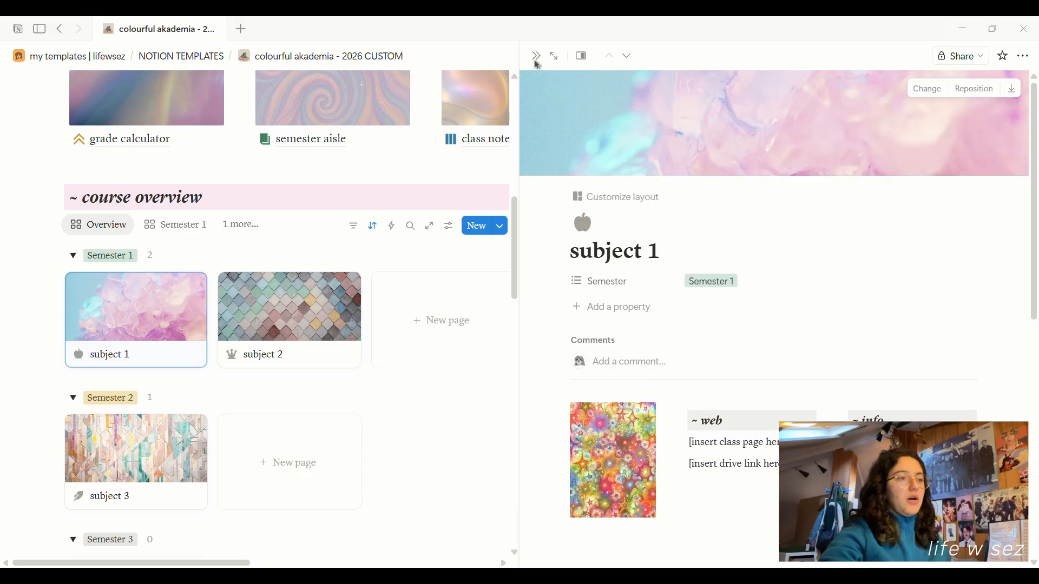
pyautogui.rightClick(153, 366)
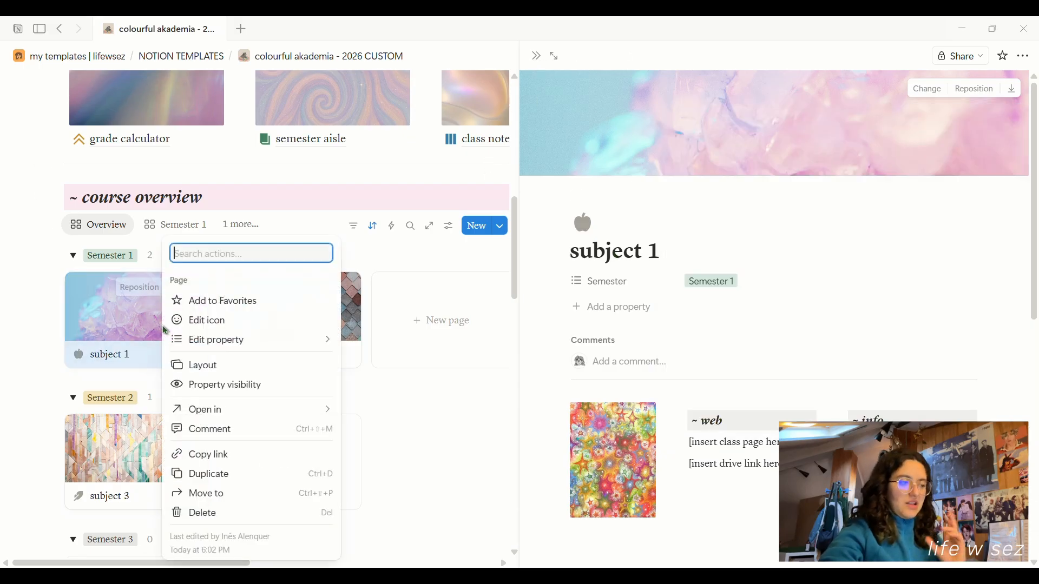
pyautogui.click(854, 154)
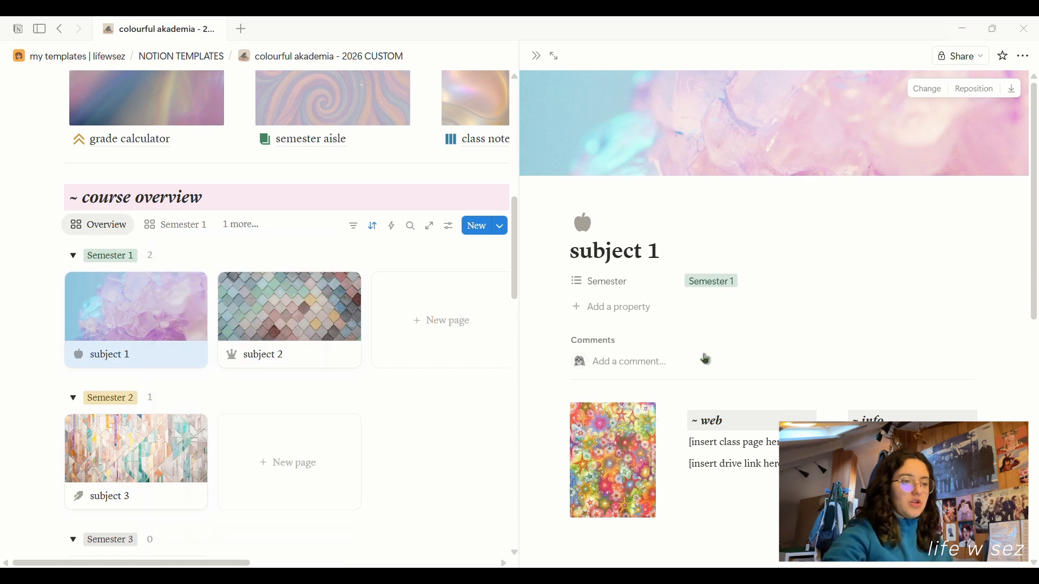
# Browse the Replace options for subject 1's page image, then dismiss them.
pyautogui.scroll(-4, 709, 360)
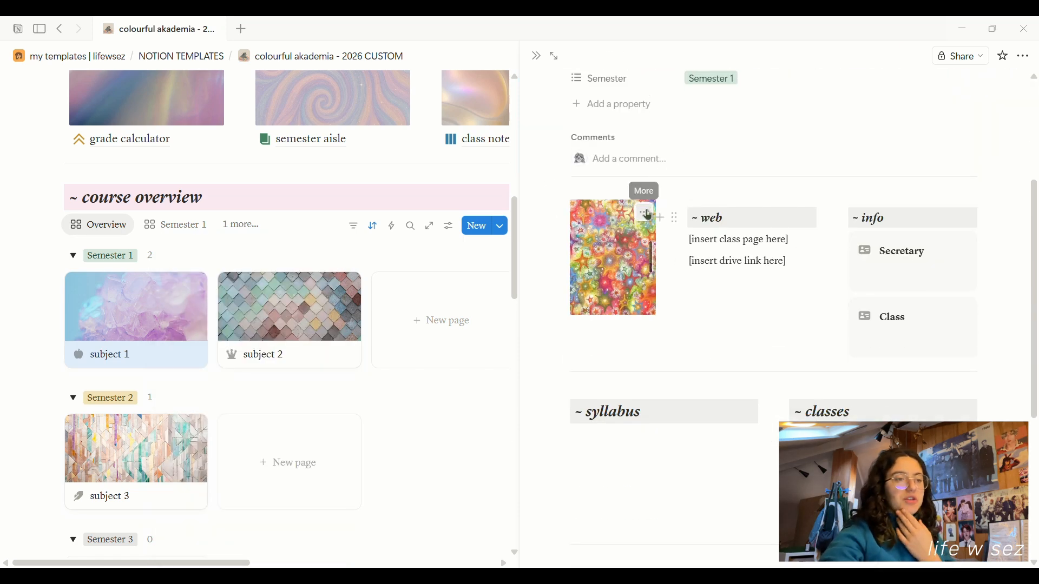
pyautogui.click(649, 216)
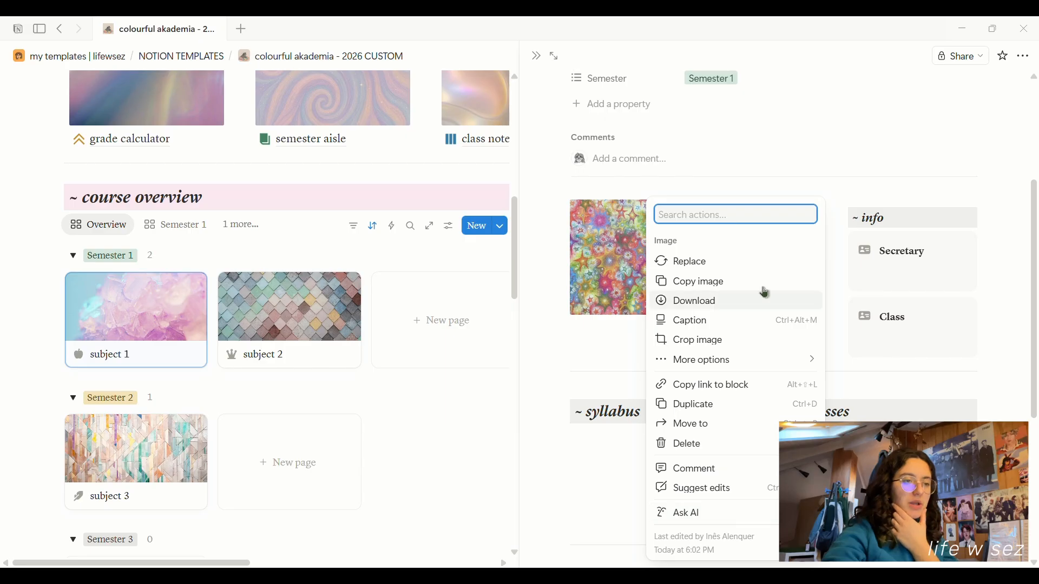
pyautogui.click(728, 266)
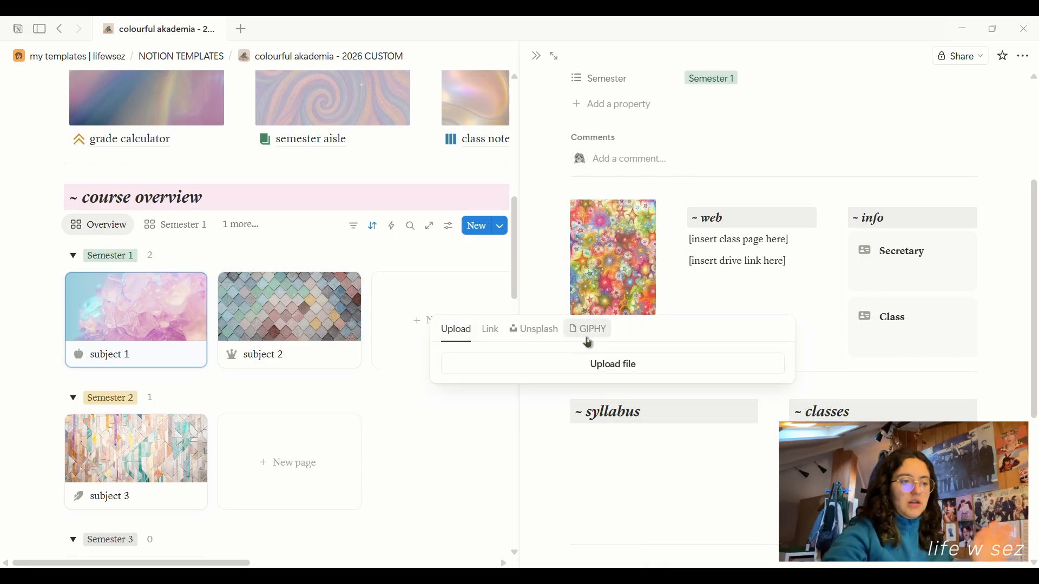
pyautogui.click(464, 265)
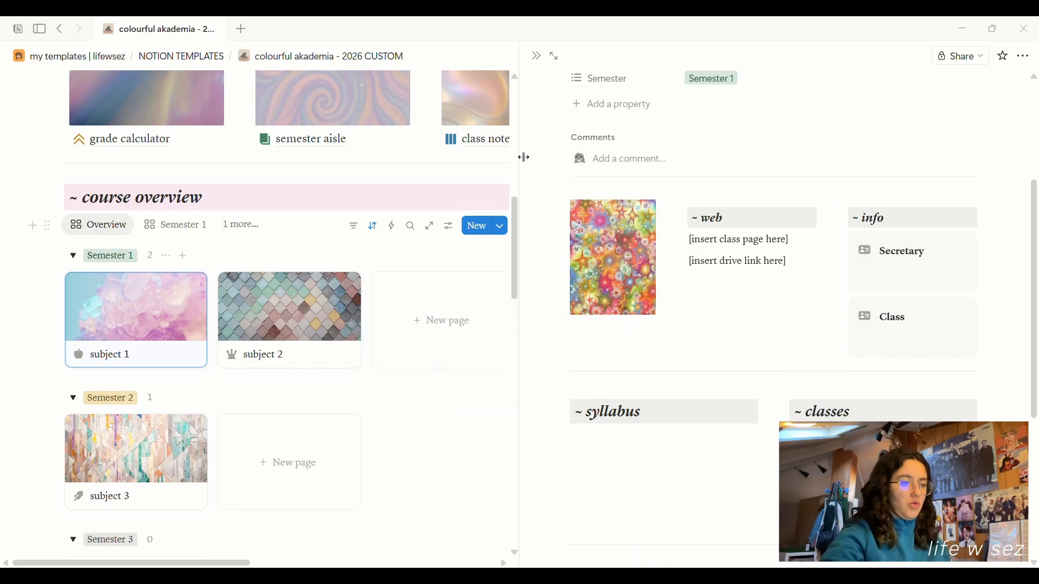
pyautogui.click(301, 58)
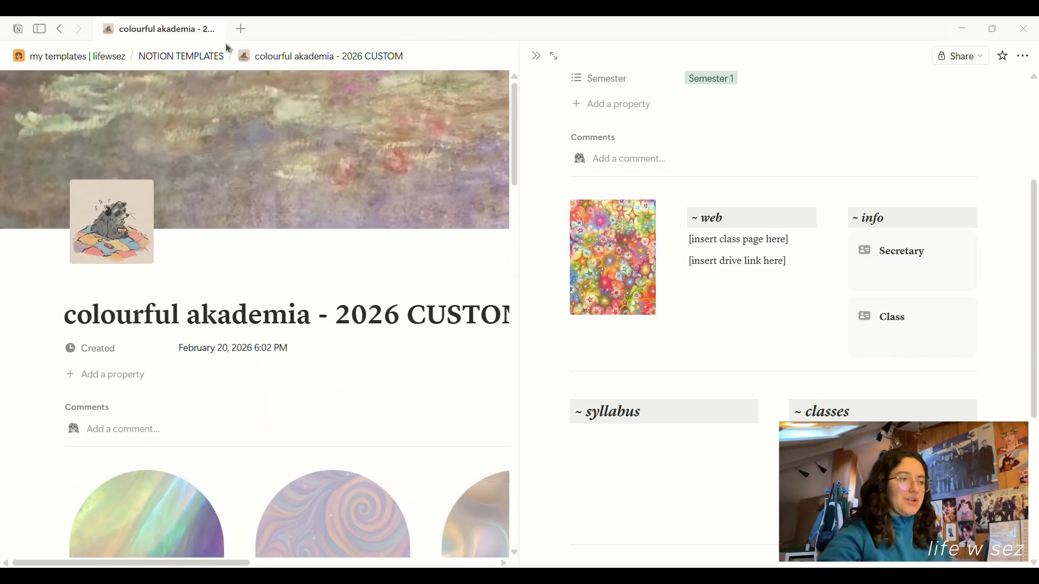
# Close the subject 1 panel by returning to the NOTION TEMPLATES gallery.
pyautogui.scroll(-8, 357, 274)
pyautogui.scroll(-8, 386, 311)
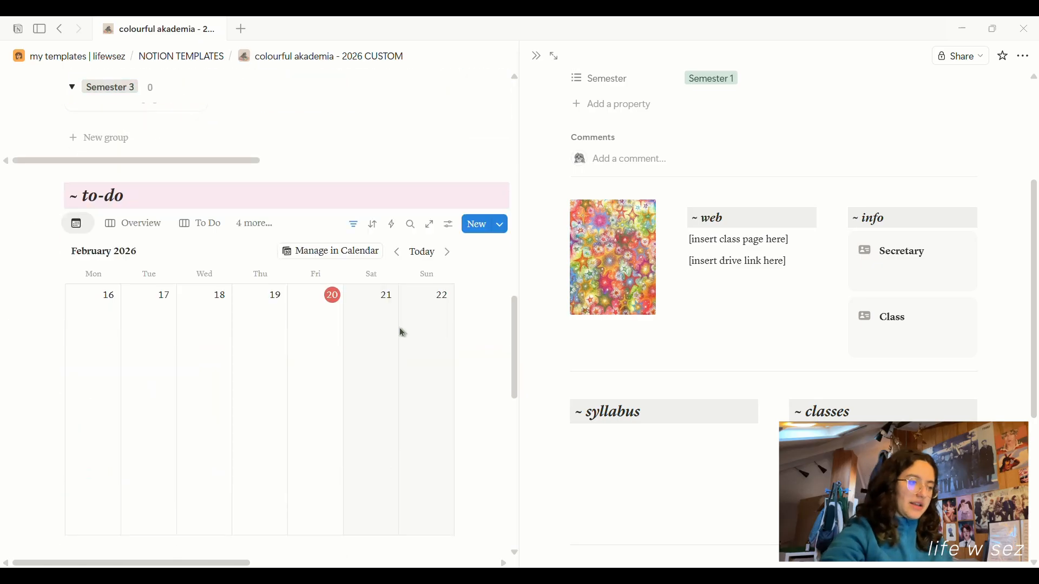
pyautogui.scroll(15, 400, 332)
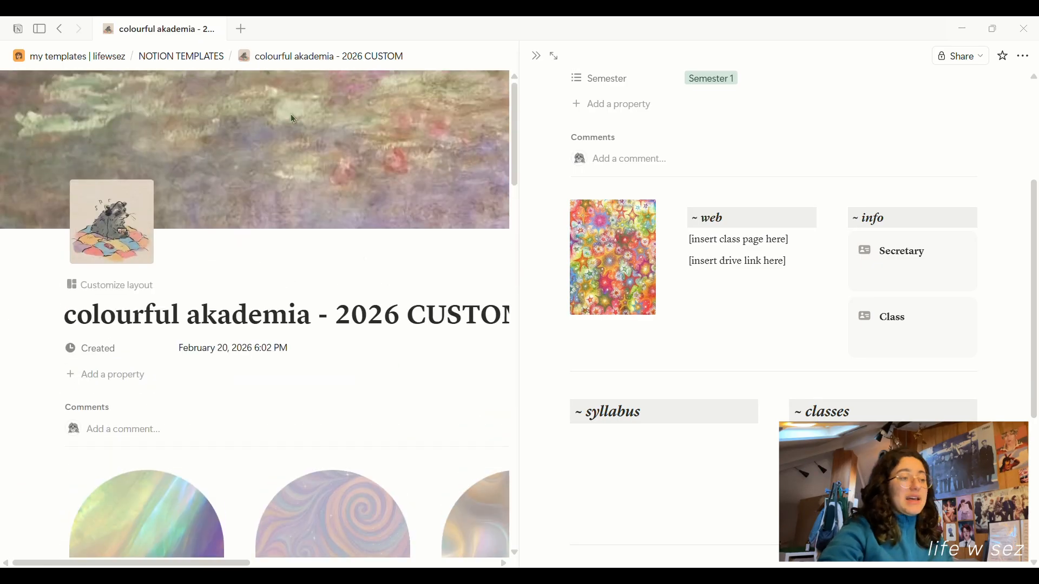
pyautogui.click(219, 57)
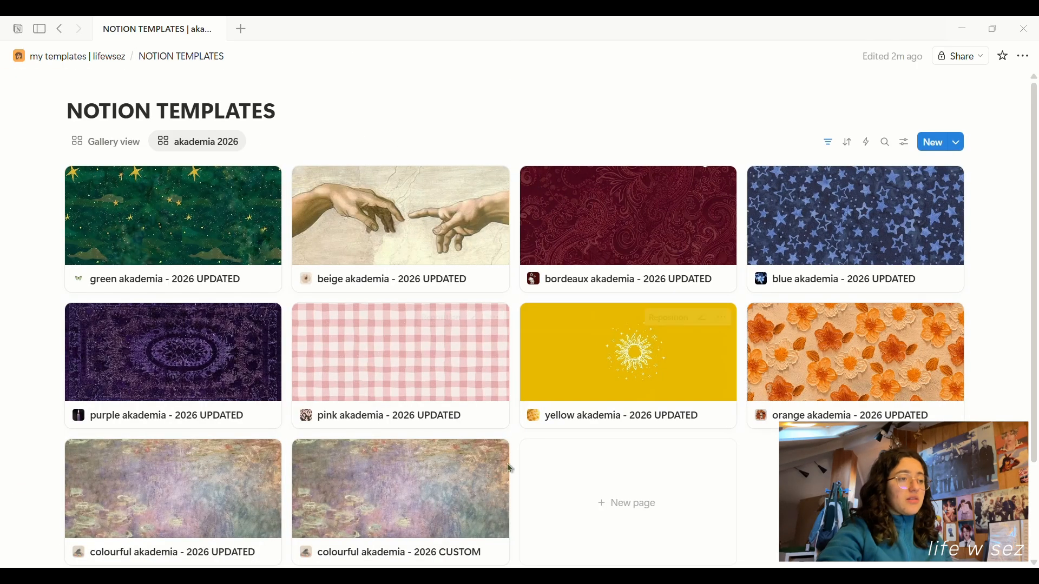
# Open colourful akademia - 2026 CUSTOM as a full page and scroll to the course overview.
pyautogui.scroll(-3, 462, 495)
pyautogui.click(421, 383)
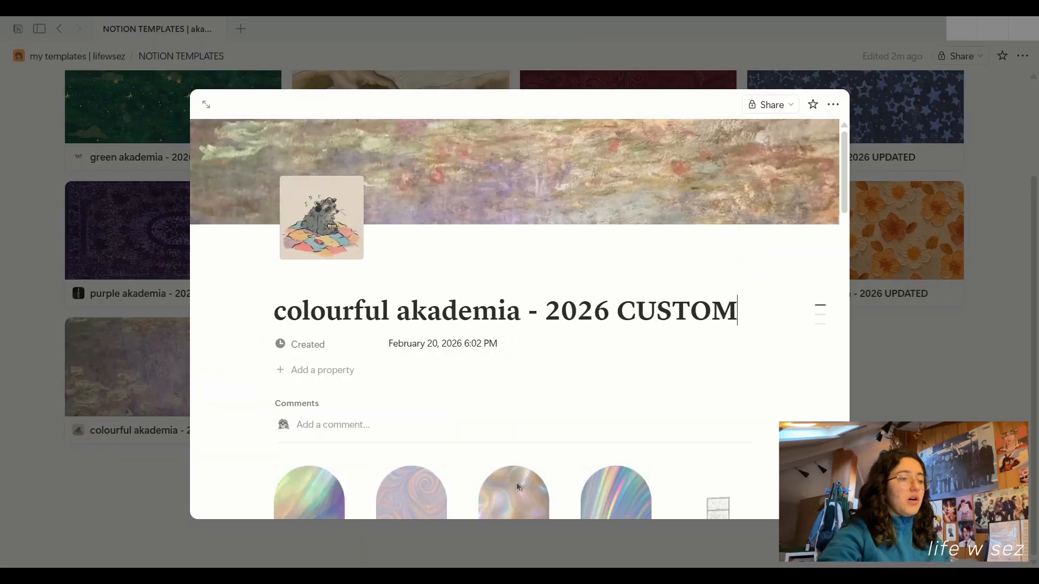
pyautogui.scroll(-1, 421, 383)
pyautogui.click(208, 103)
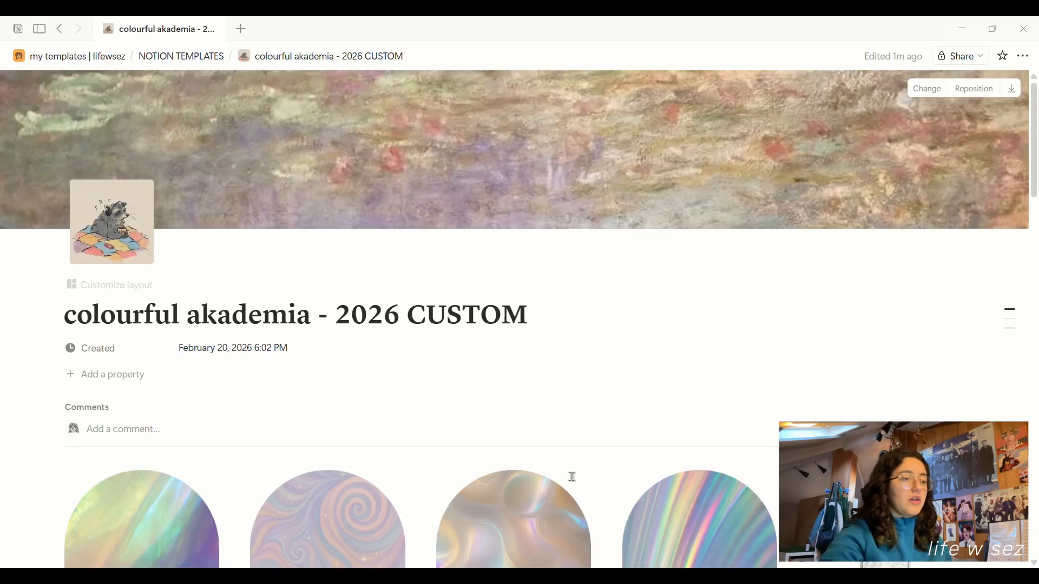
pyautogui.scroll(-15, 579, 438)
pyautogui.scroll(-2, 606, 447)
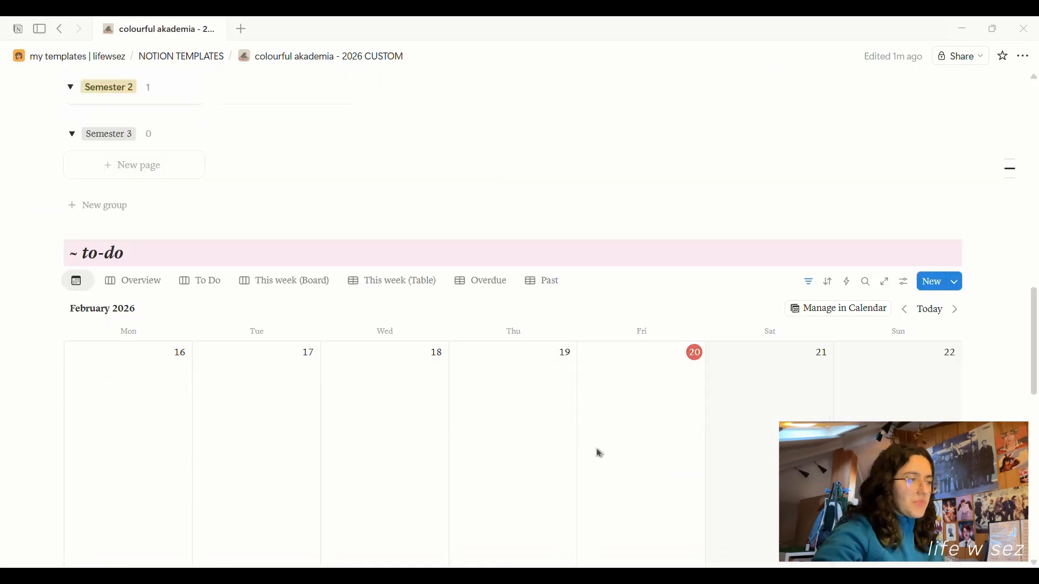
pyautogui.scroll(6, 596, 448)
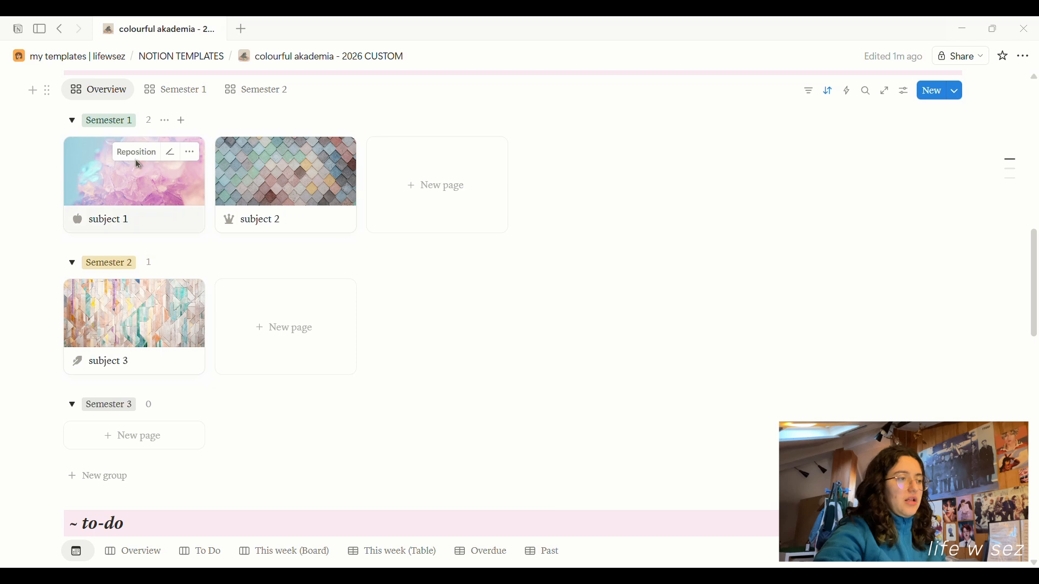
pyautogui.scroll(3, 306, 333)
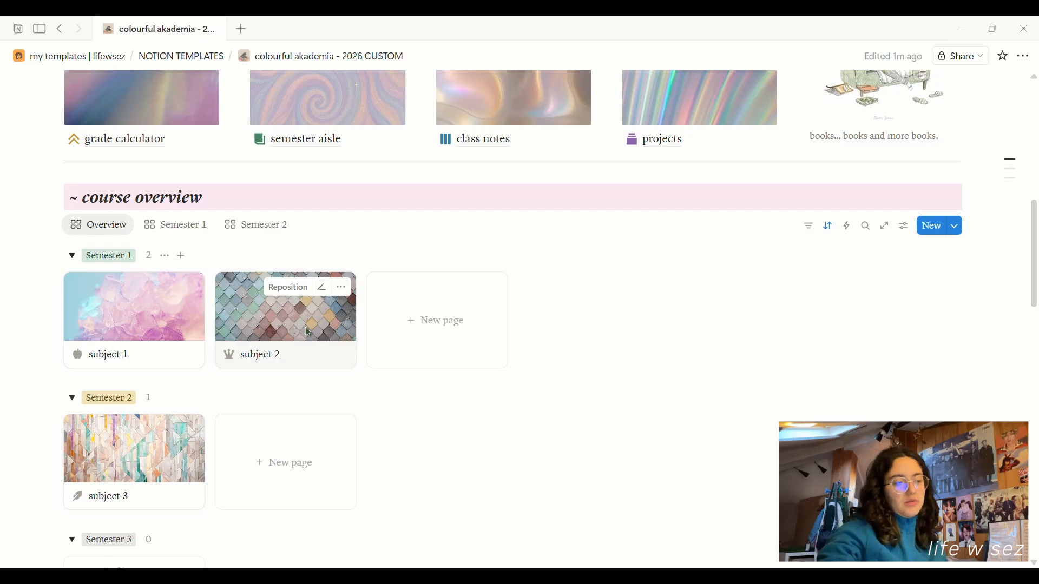
pyautogui.scroll(-2, 714, 378)
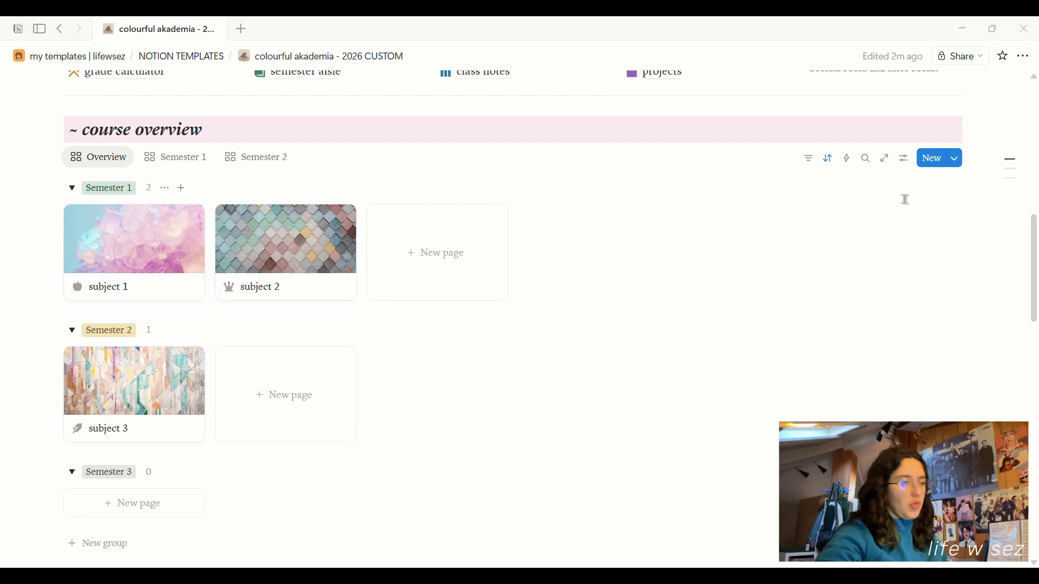
# Check the course overview database's Semester property options.
pyautogui.click(908, 159)
pyautogui.click(893, 259)
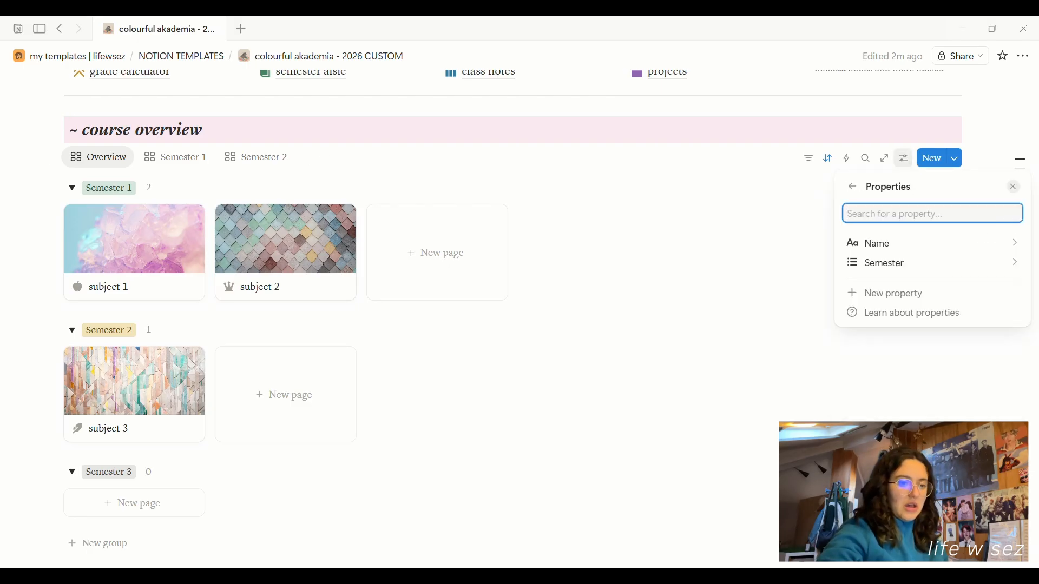
pyautogui.click(907, 265)
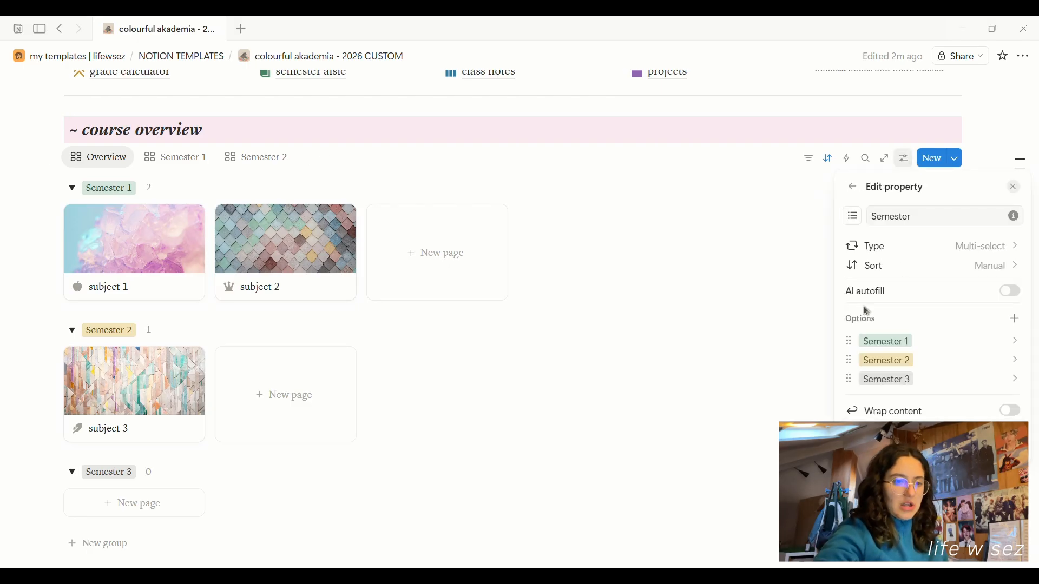
pyautogui.click(635, 157)
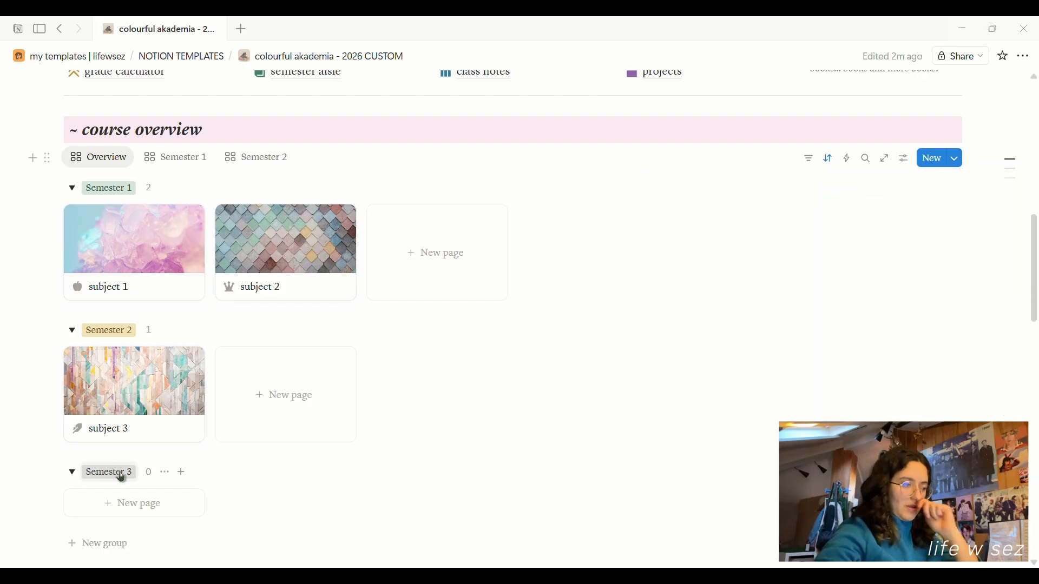
# Duplicate the Semester 2 view as Semester 3, filtered to Semester contains Semester 3.
pyautogui.rightClick(274, 161)
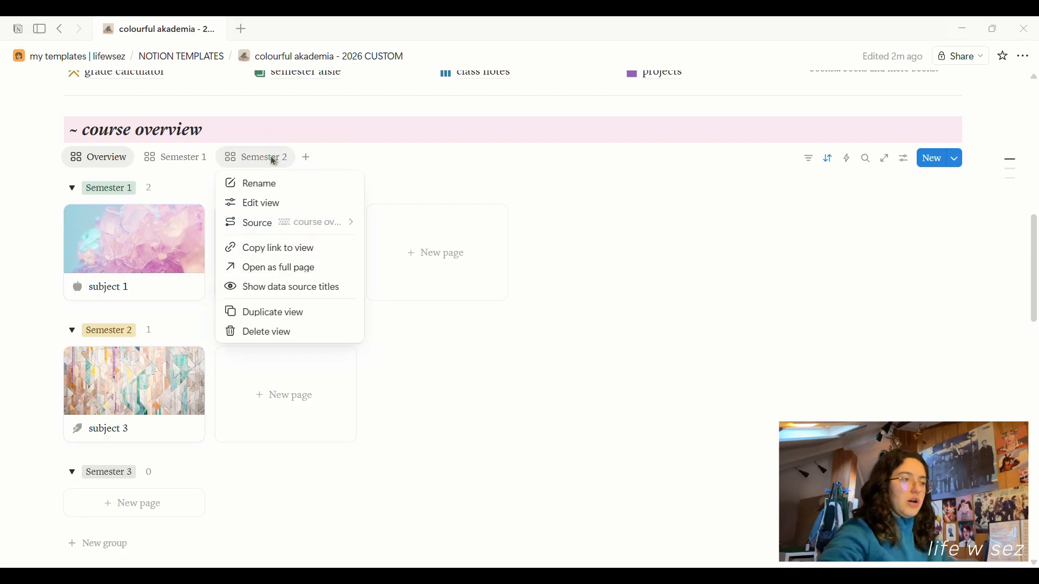
pyautogui.click(311, 318)
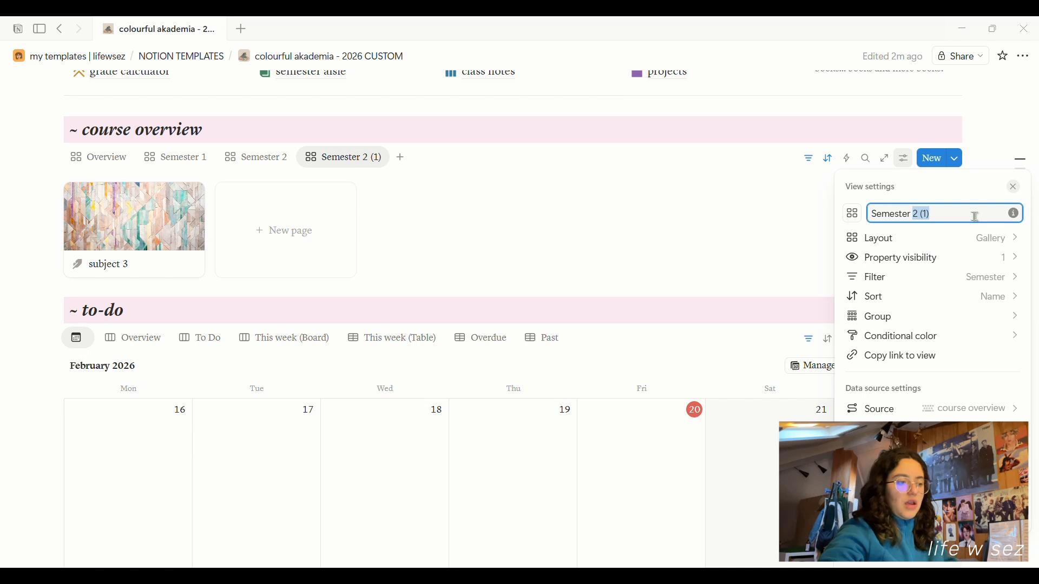
pyautogui.click(939, 277)
pyautogui.click(974, 218)
pyautogui.click(923, 322)
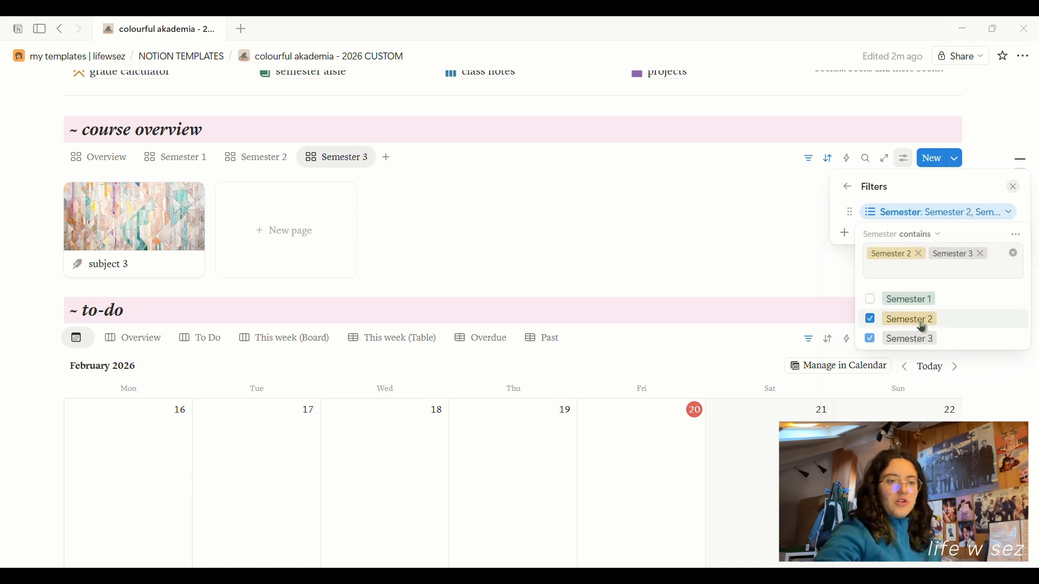
pyautogui.click(890, 319)
pyautogui.click(561, 238)
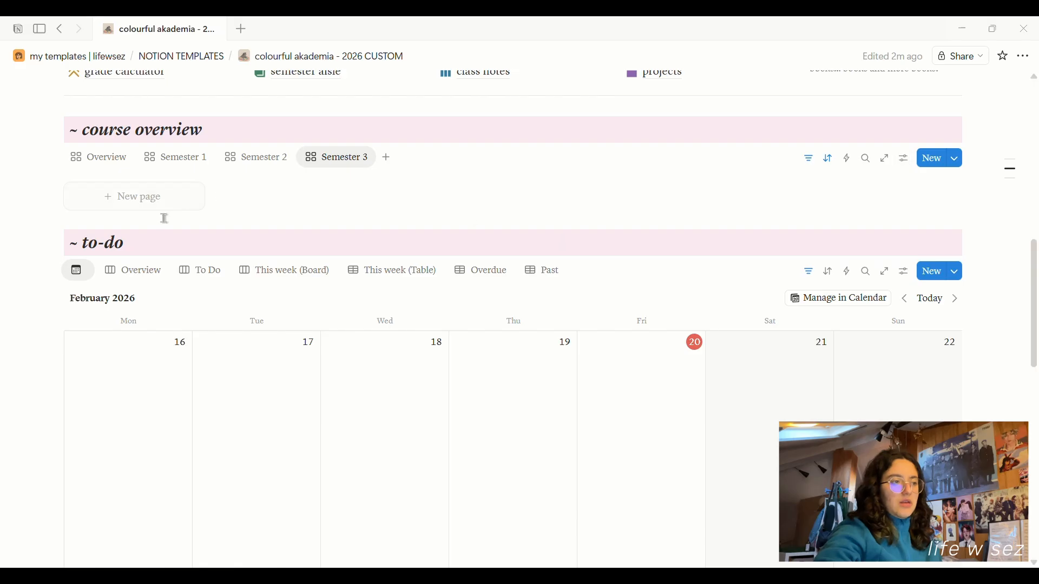